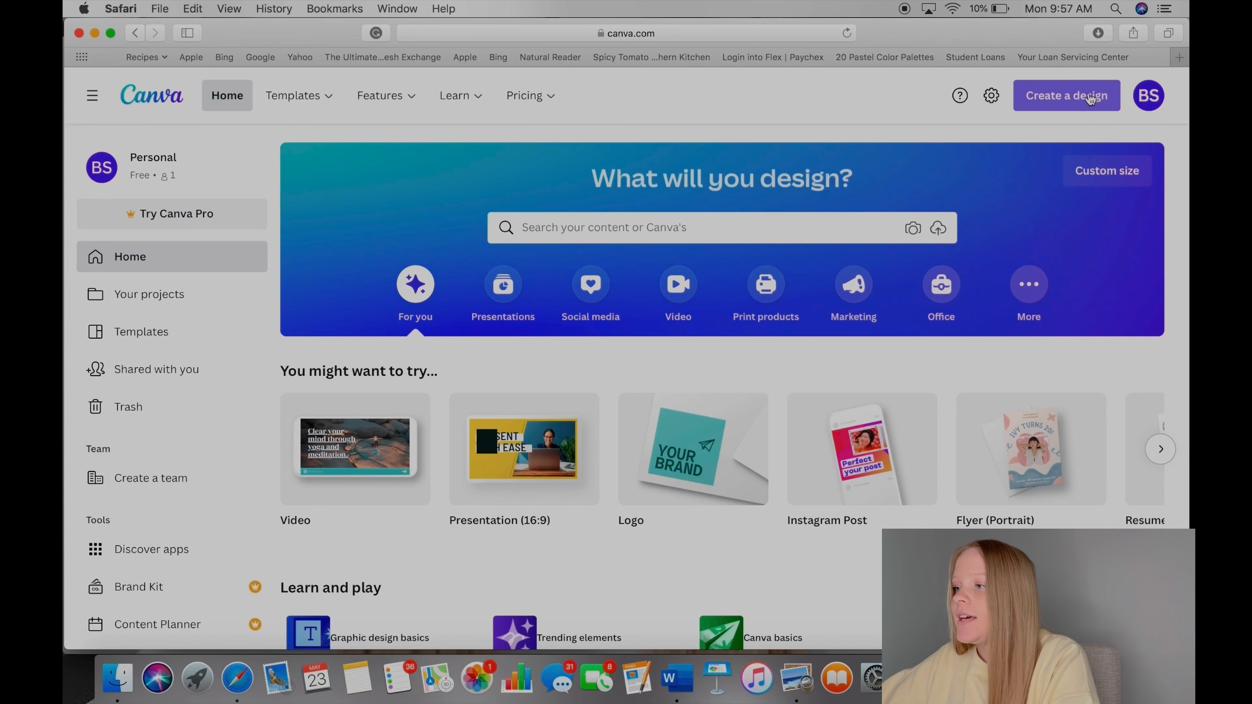
# - Create a new design with a custom size of 2700 × 2250 px
pyautogui.click(1090, 100)
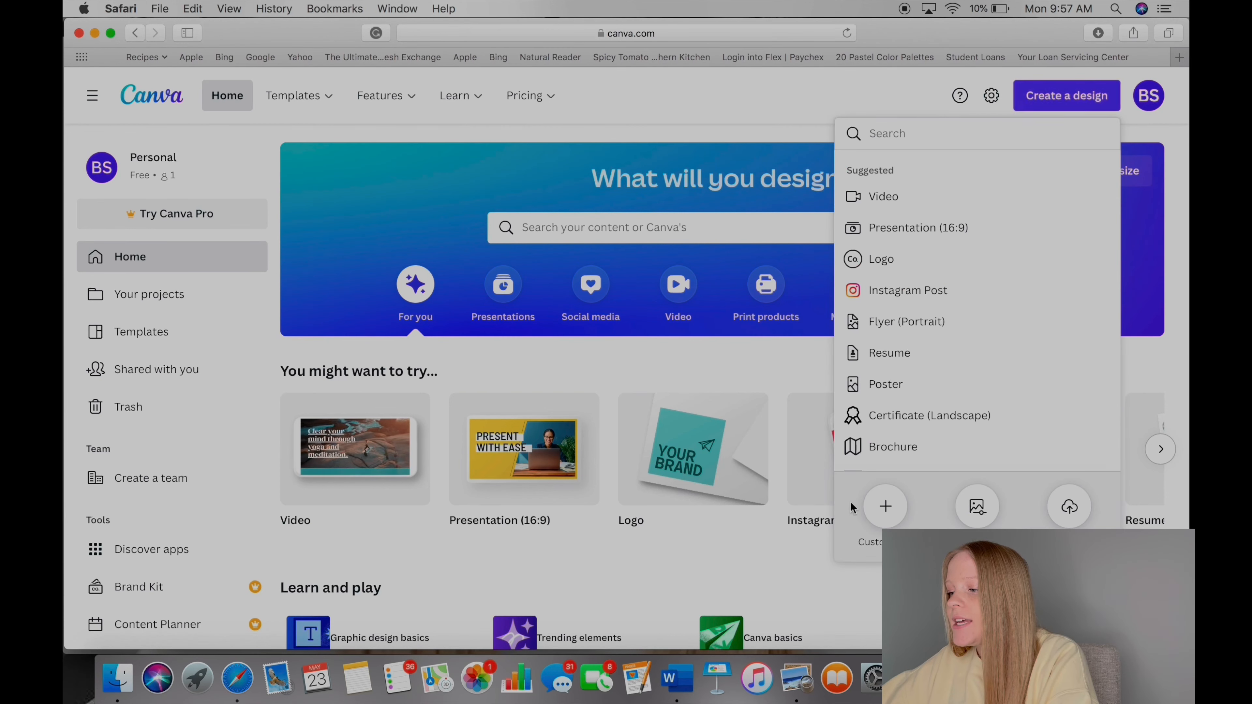
pyautogui.click(885, 506)
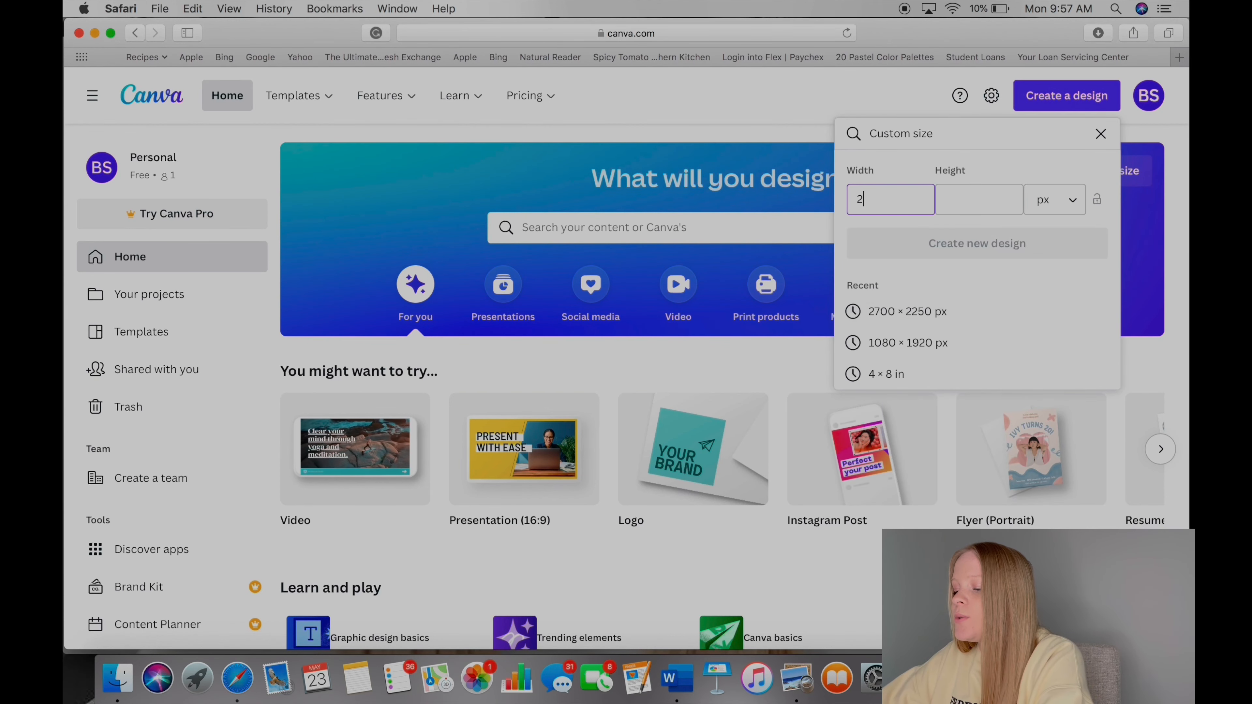
pyautogui.write('2700')
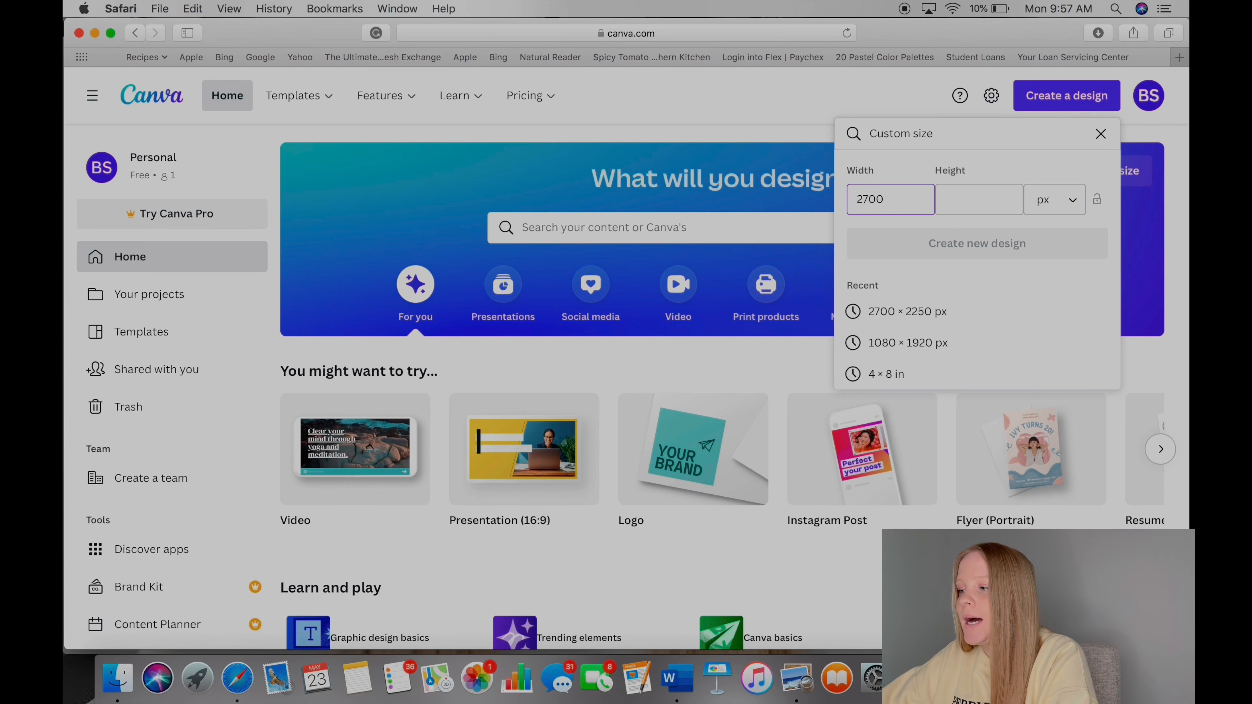
pyautogui.press('Tab')
pyautogui.write('2250')
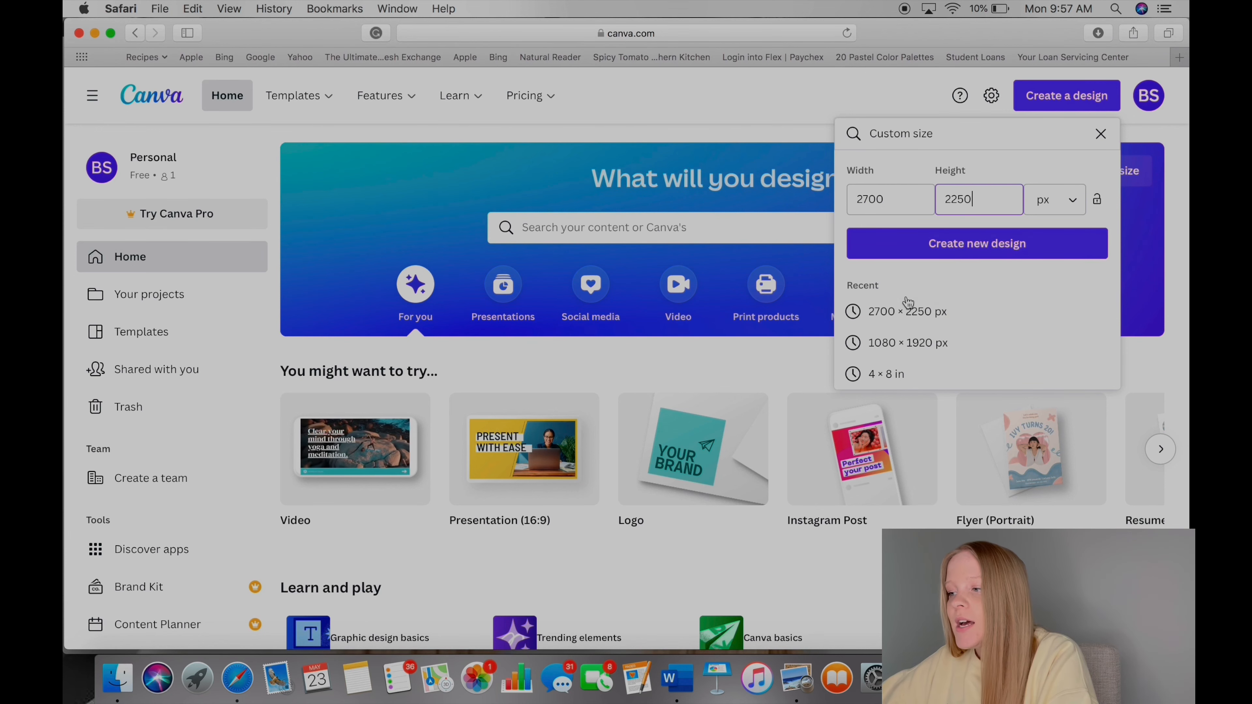
pyautogui.click(936, 244)
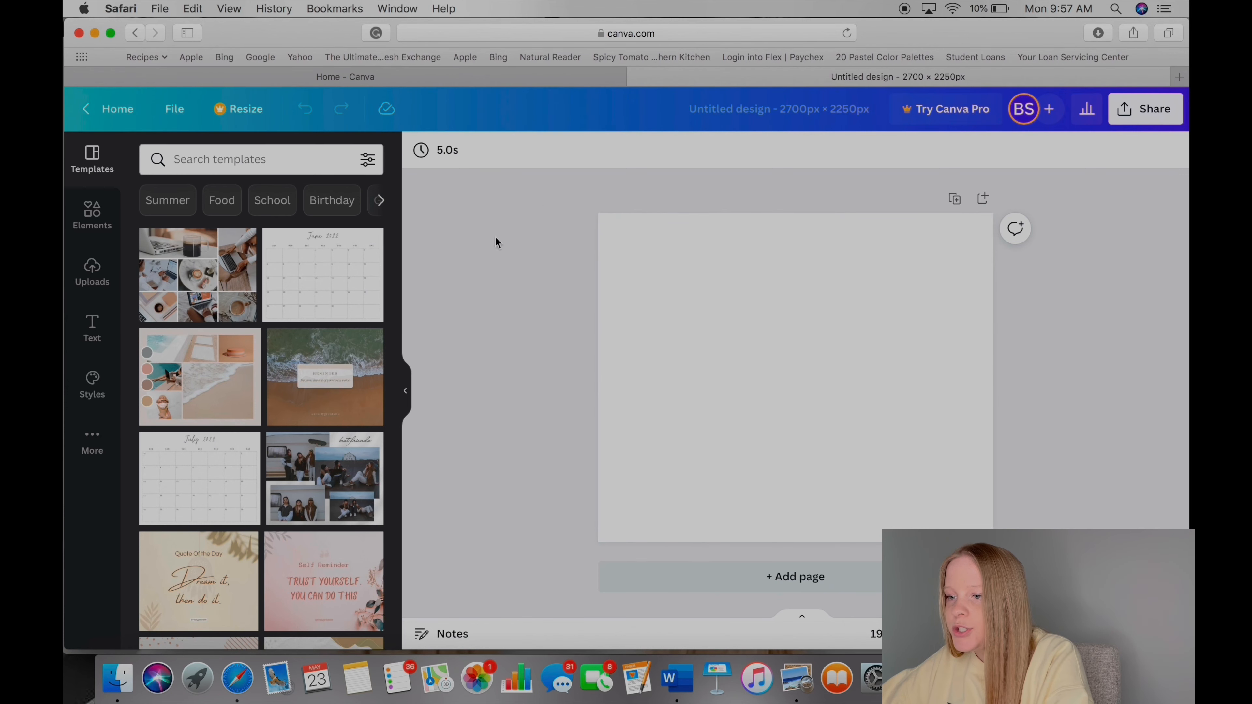
pyautogui.click(208, 161)
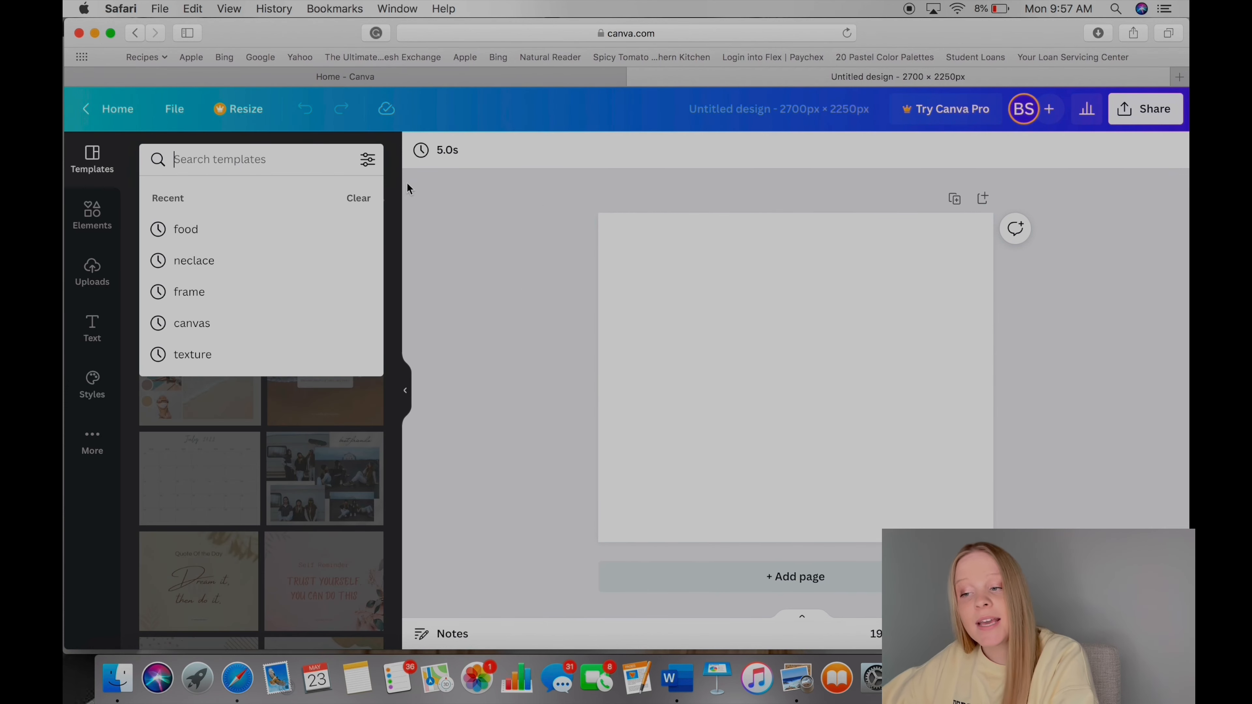
pyautogui.click(428, 230)
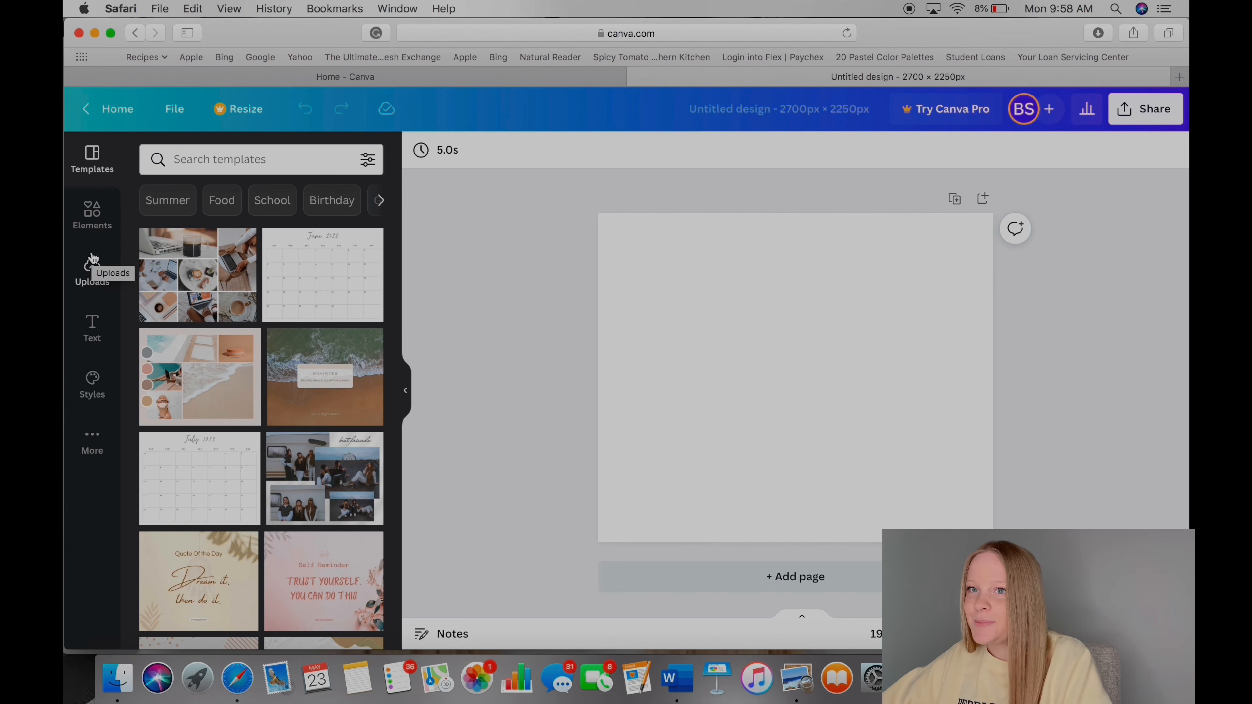
# - Search the design elements for "background"
pyautogui.click(92, 213)
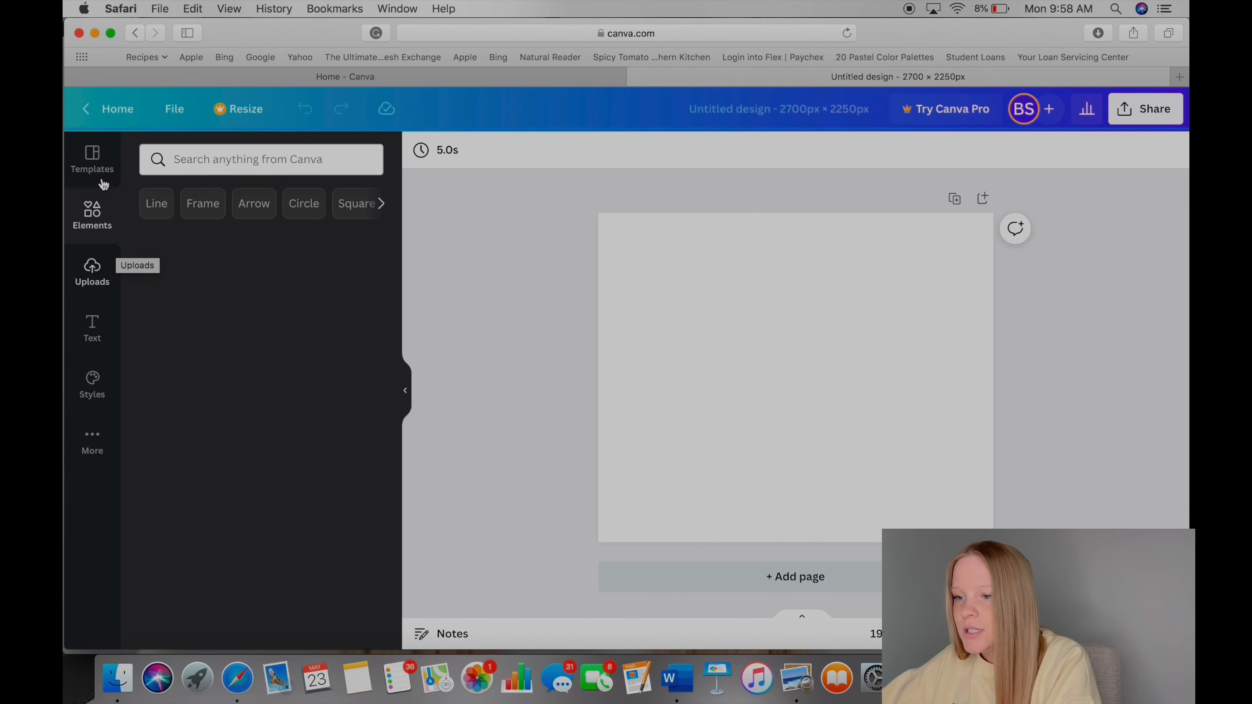
pyautogui.click(262, 157)
pyautogui.write('b')
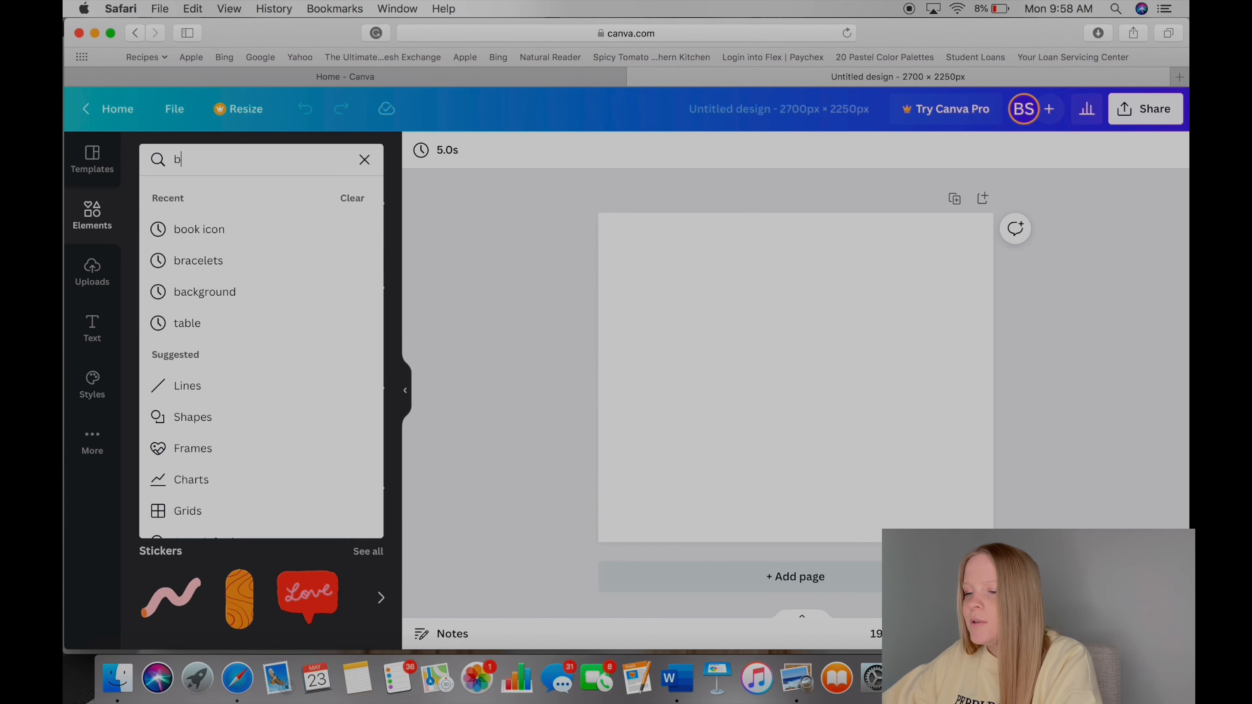
pyautogui.write('ackground')
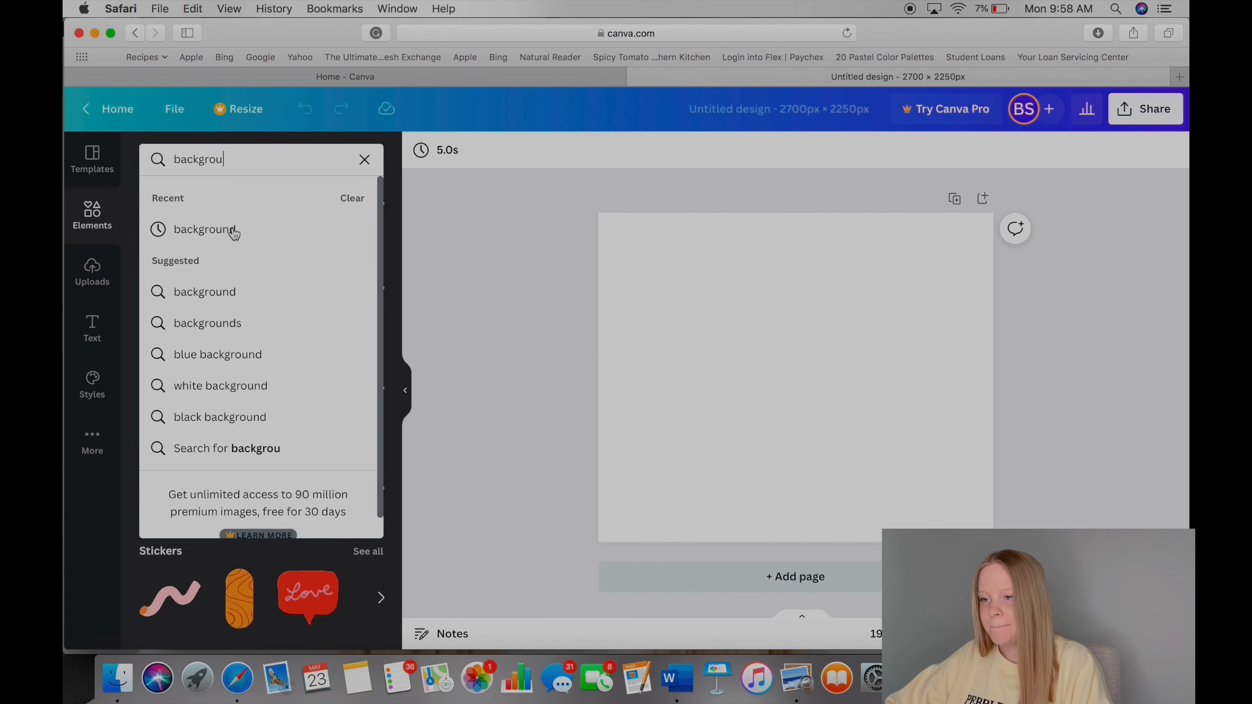
pyautogui.press('Return')
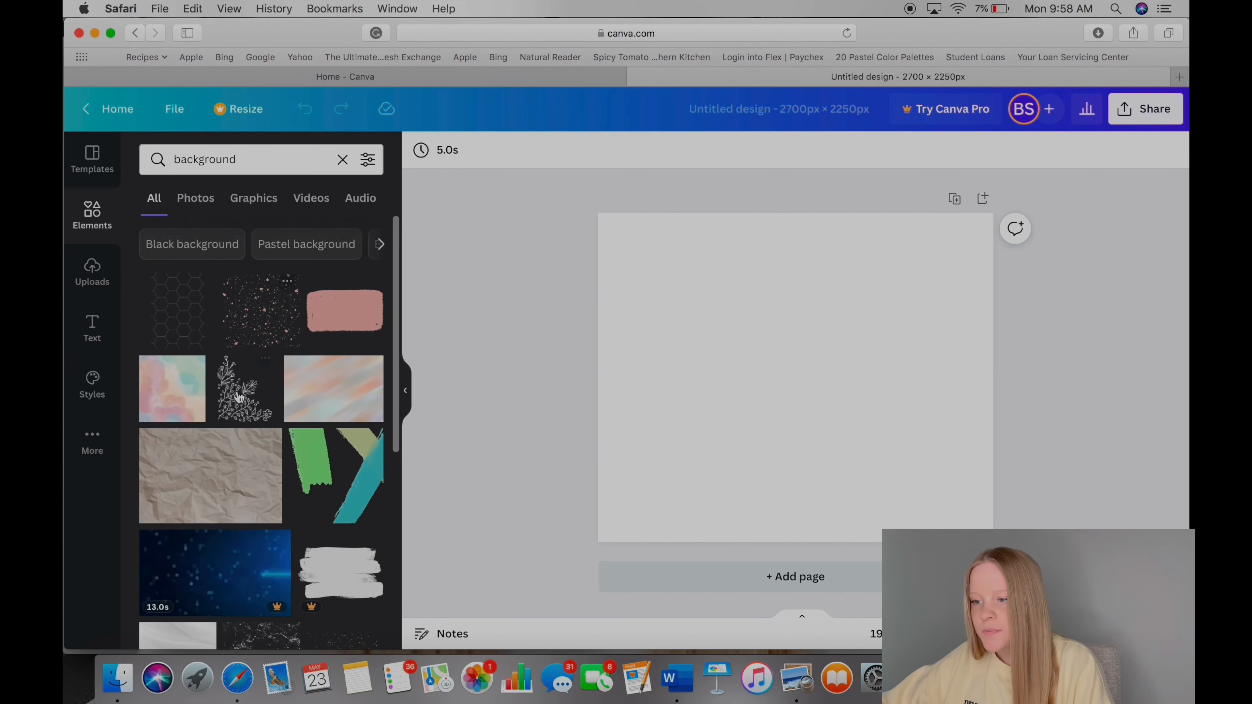
# - Find the square pastel image with vertical pink and mint brush strokes in the results and set it as the page background
pyautogui.scroll(-3, 285, 446)
pyautogui.scroll(2, 282, 443)
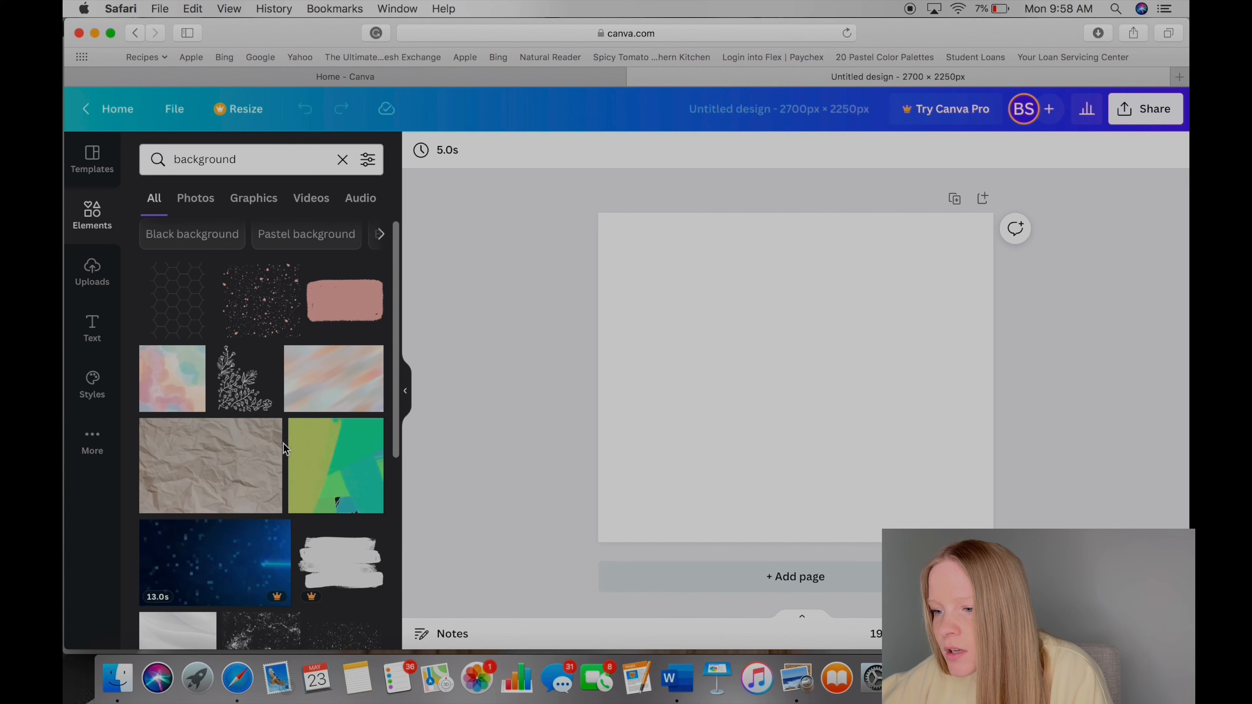
pyautogui.scroll(-3, 283, 444)
pyautogui.scroll(-8, 283, 444)
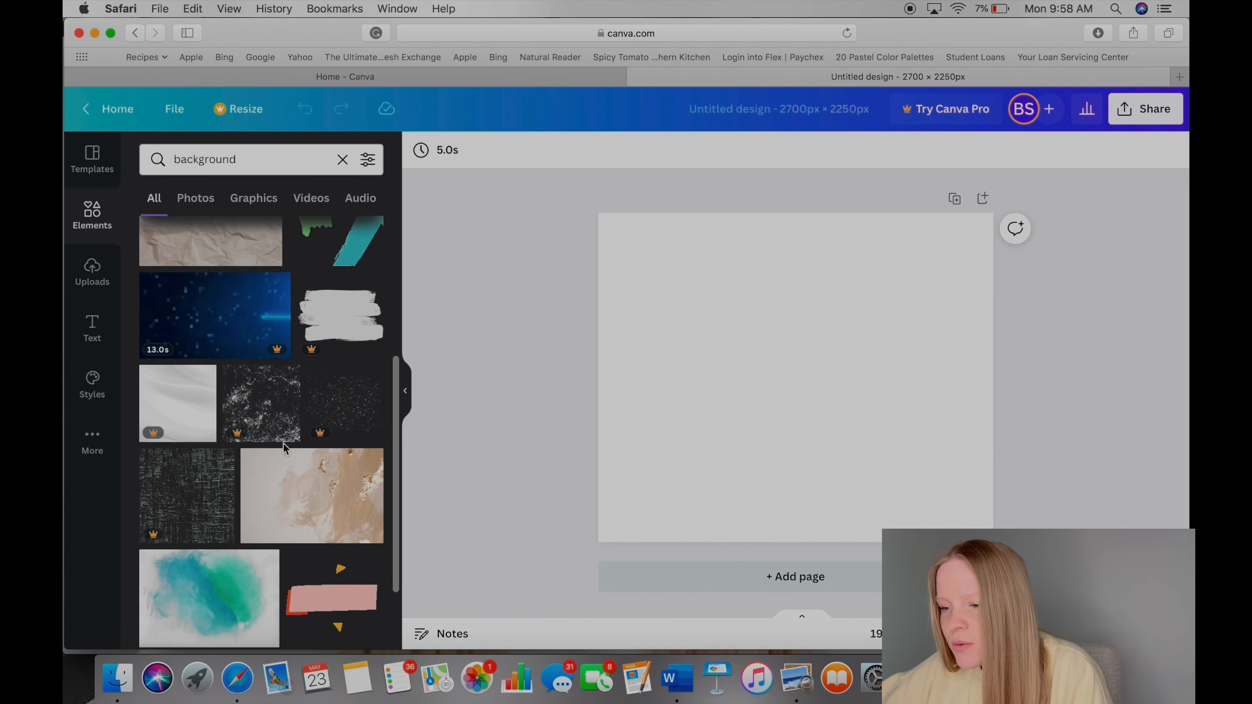
pyautogui.scroll(-2, 285, 449)
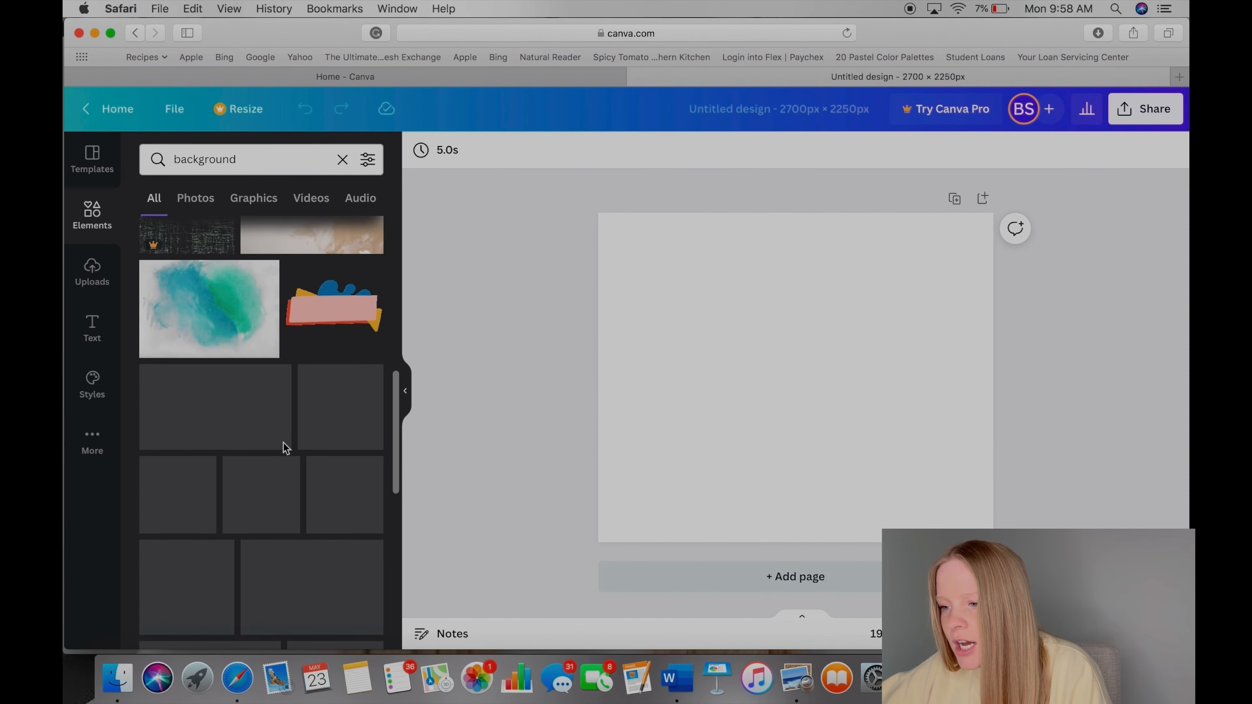
pyautogui.scroll(10, 284, 446)
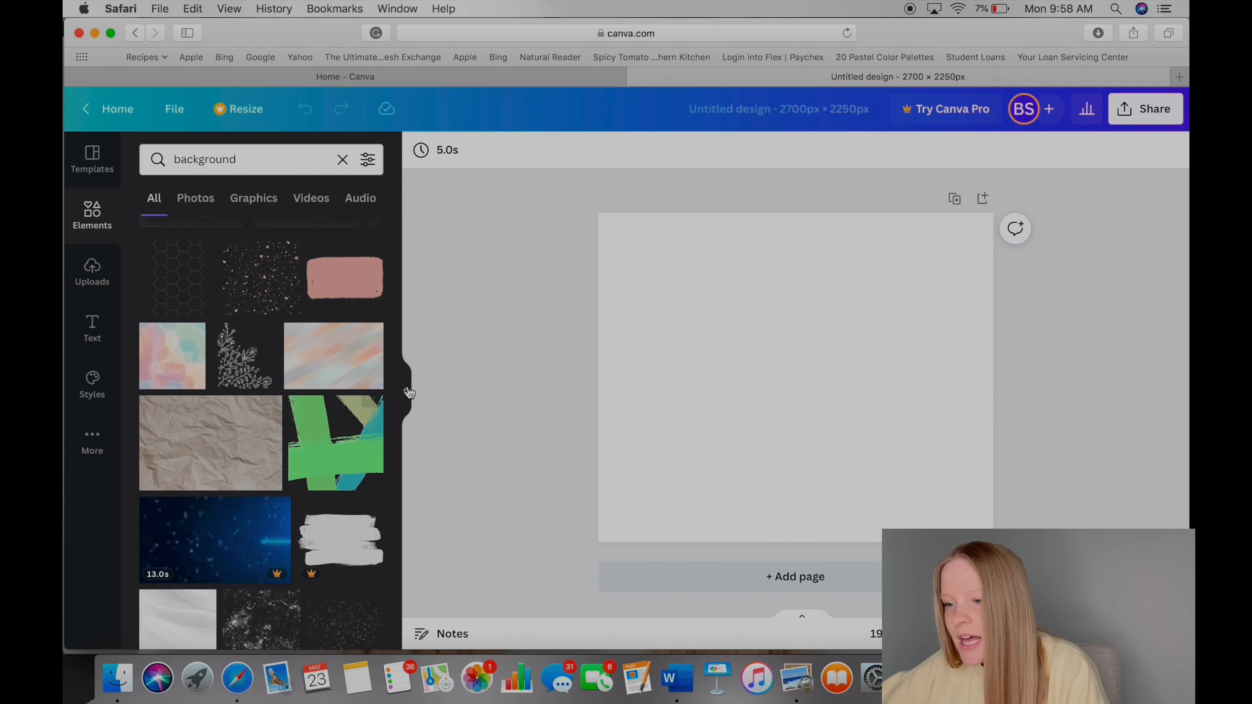
pyautogui.scroll(-8, 222, 562)
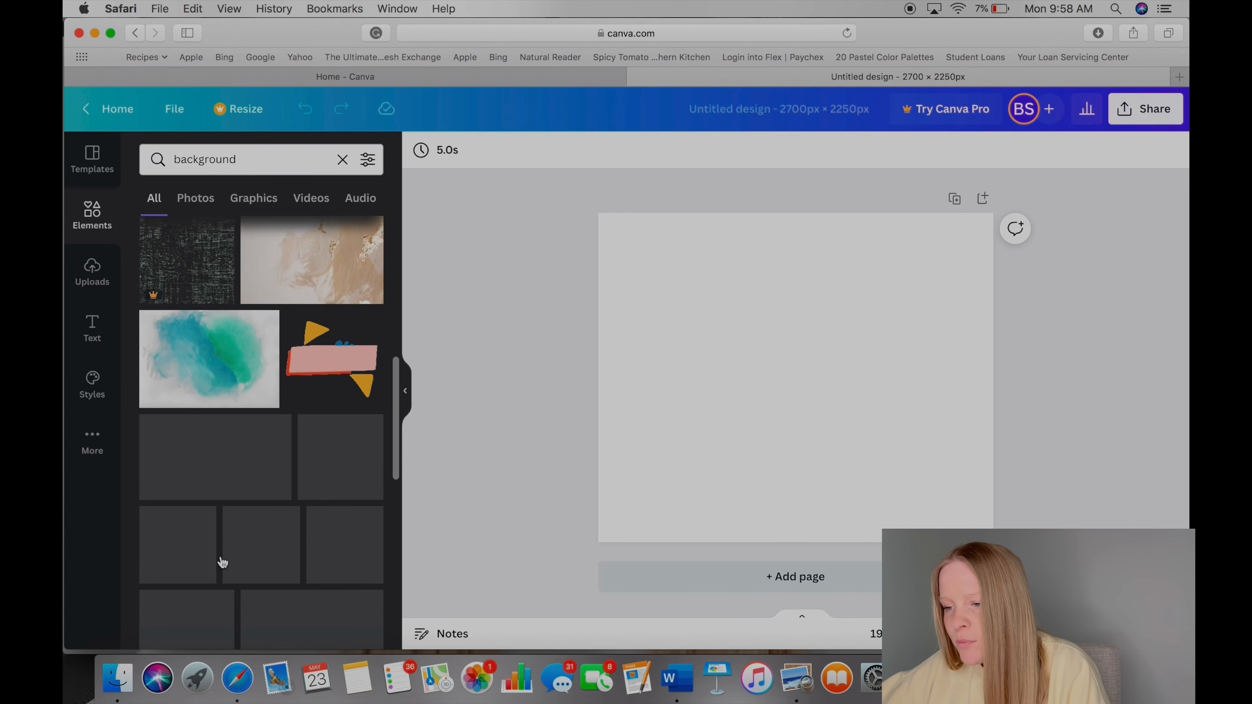
pyautogui.scroll(-4, 222, 562)
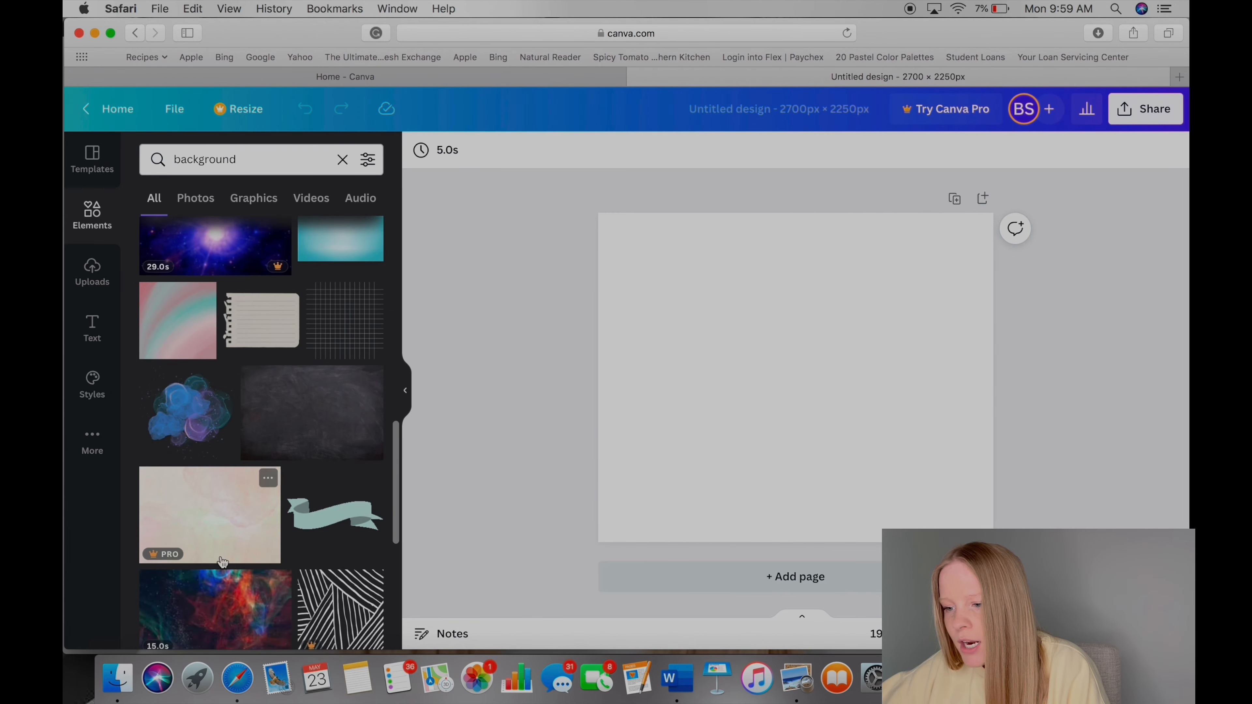
pyautogui.scroll(-3, 220, 523)
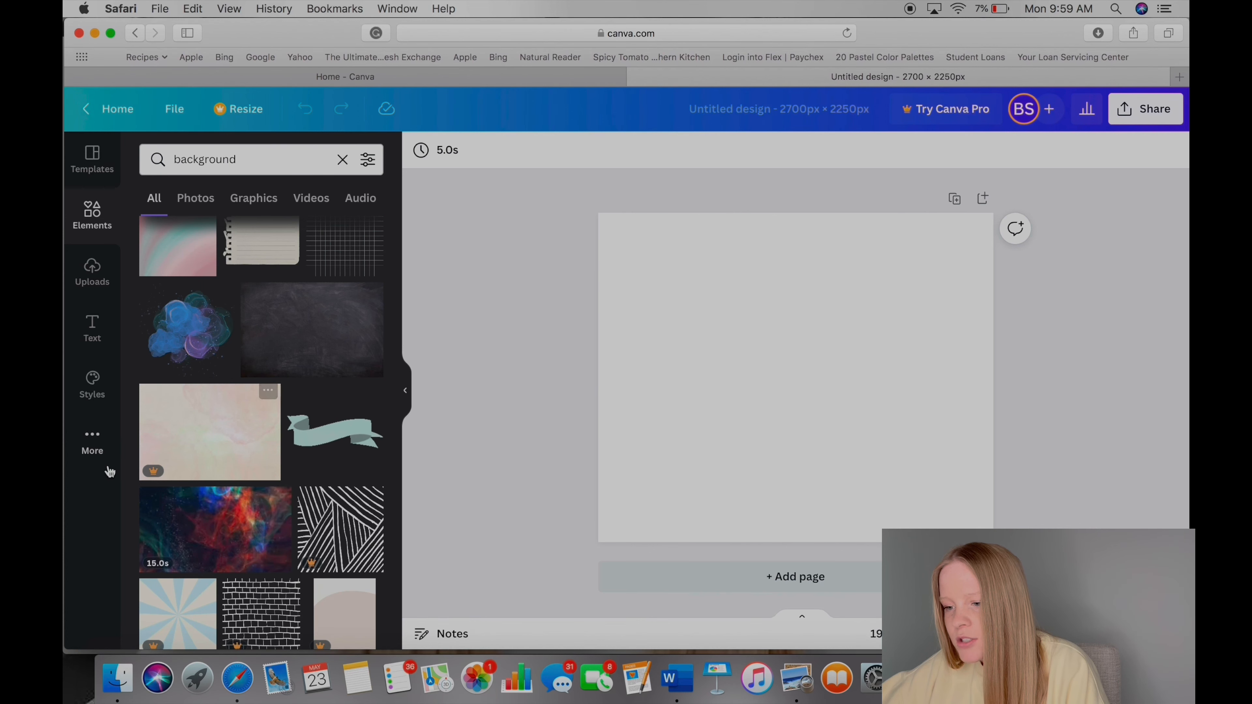
pyautogui.scroll(-5, 393, 406)
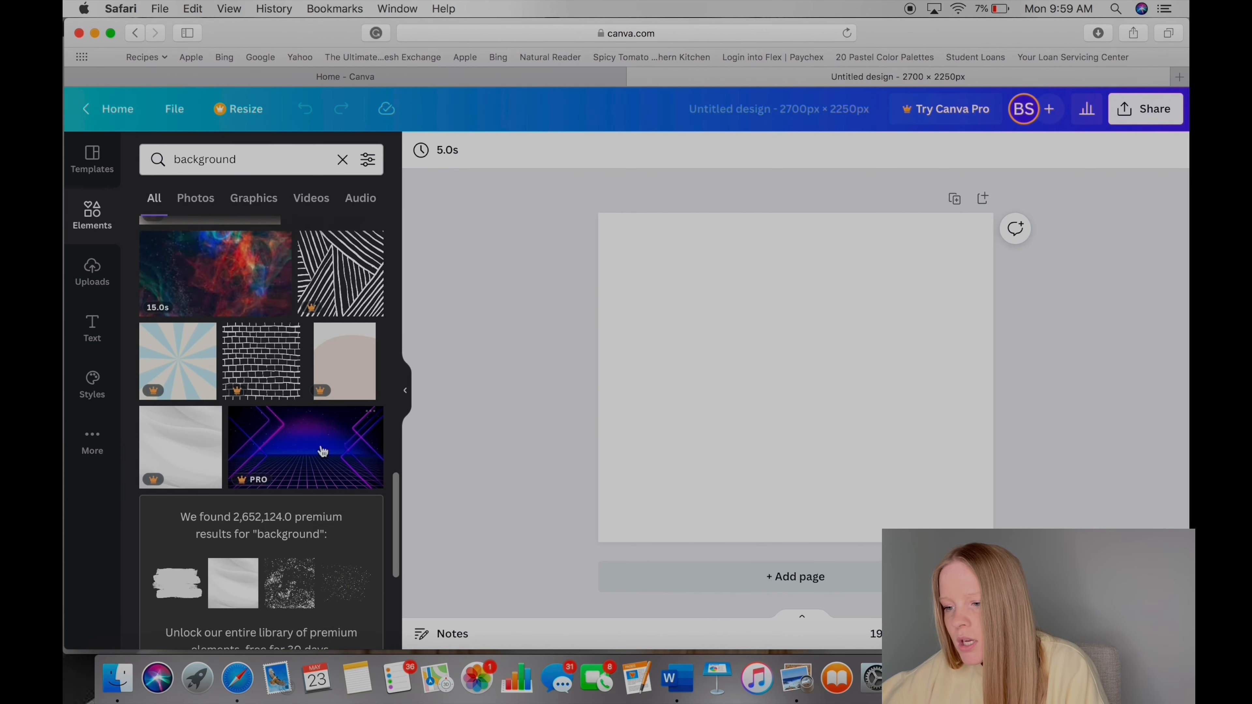
pyautogui.scroll(-5, 321, 469)
pyautogui.scroll(-10, 295, 566)
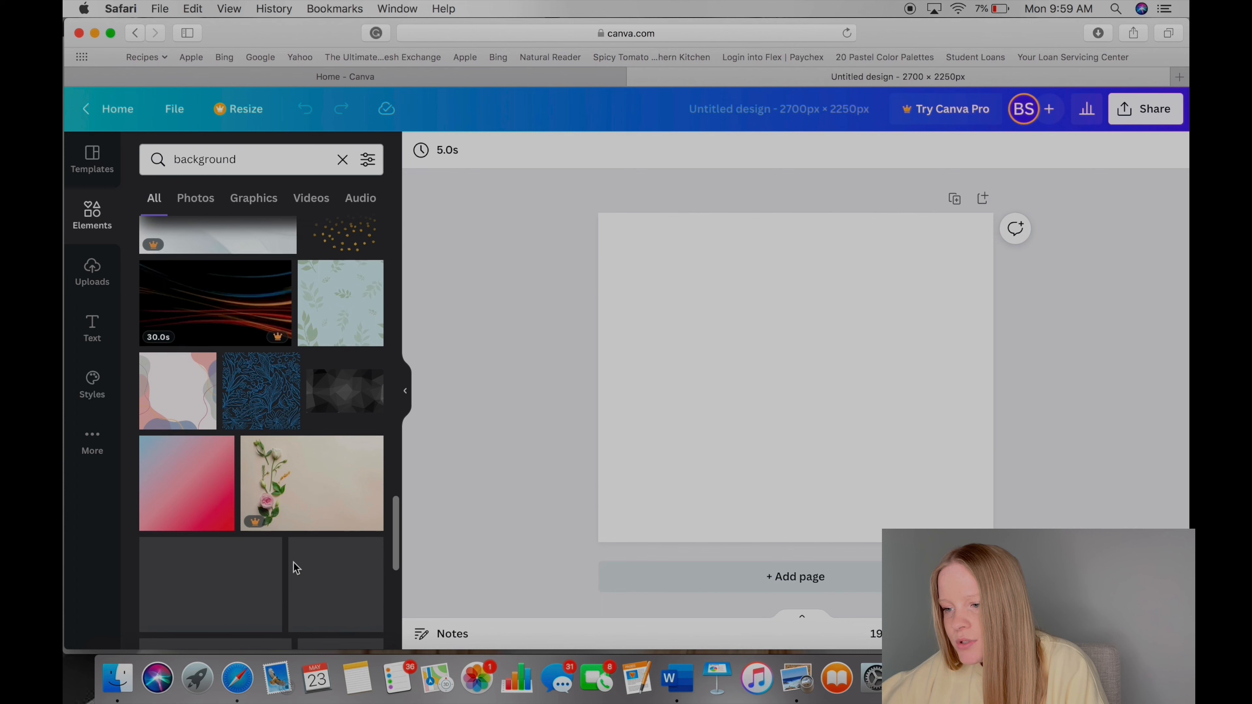
pyautogui.scroll(-10, 294, 567)
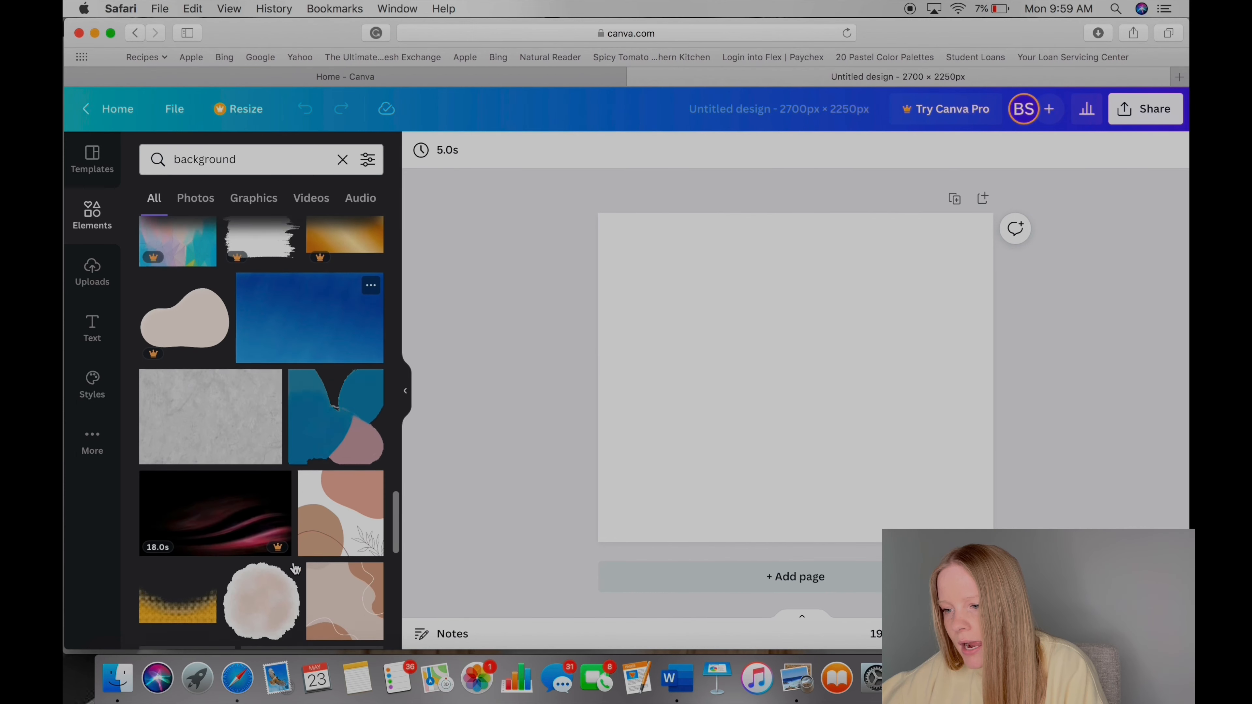
pyautogui.scroll(-10, 202, 441)
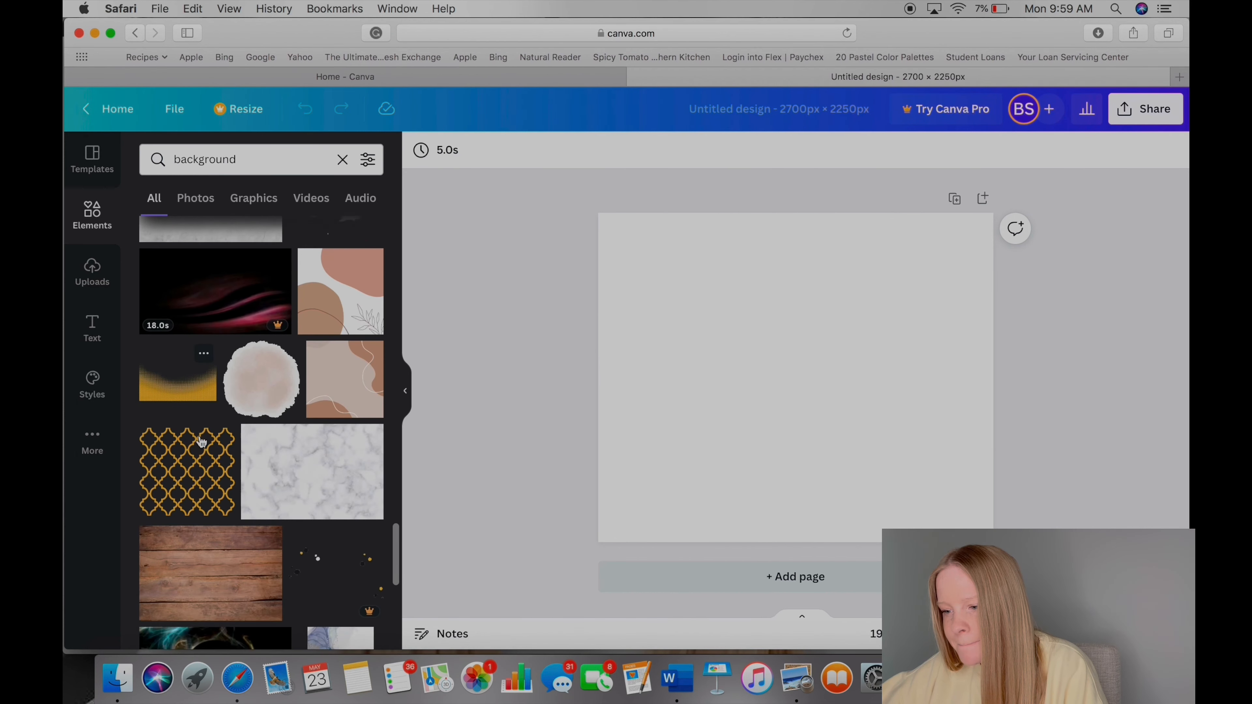
pyautogui.scroll(-5, 202, 441)
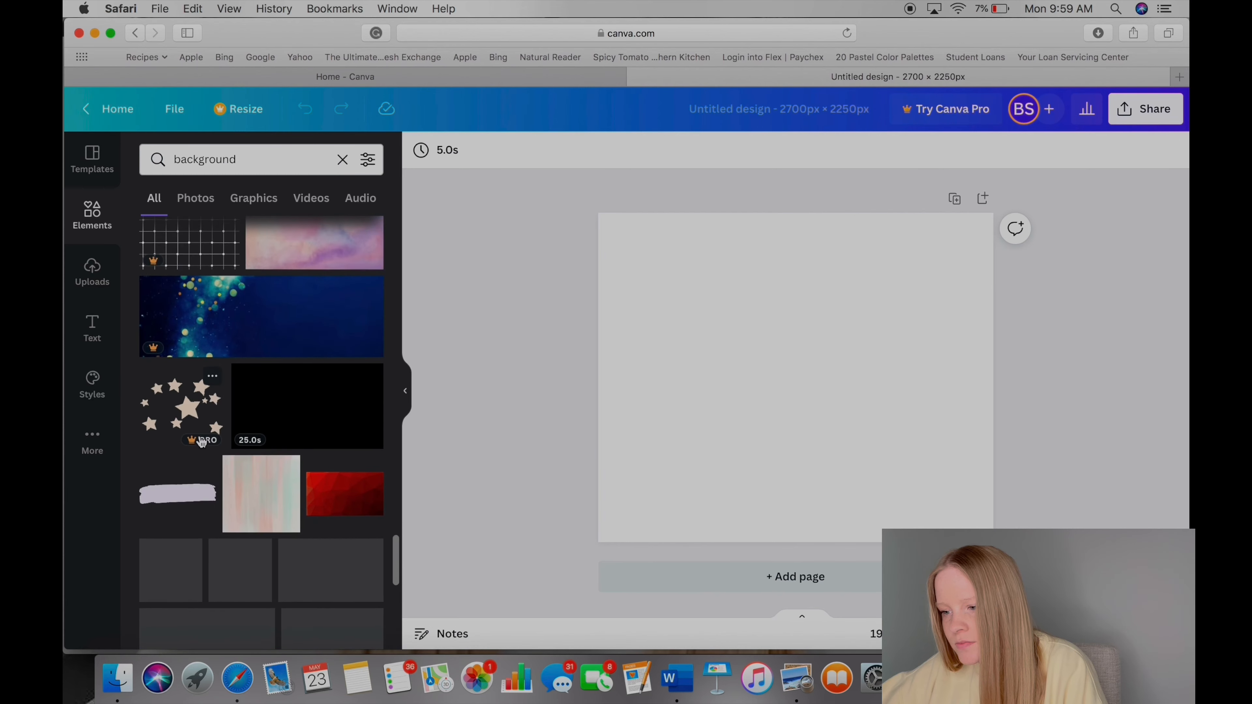
pyautogui.moveTo(265, 476); pyautogui.dragTo(621, 292)
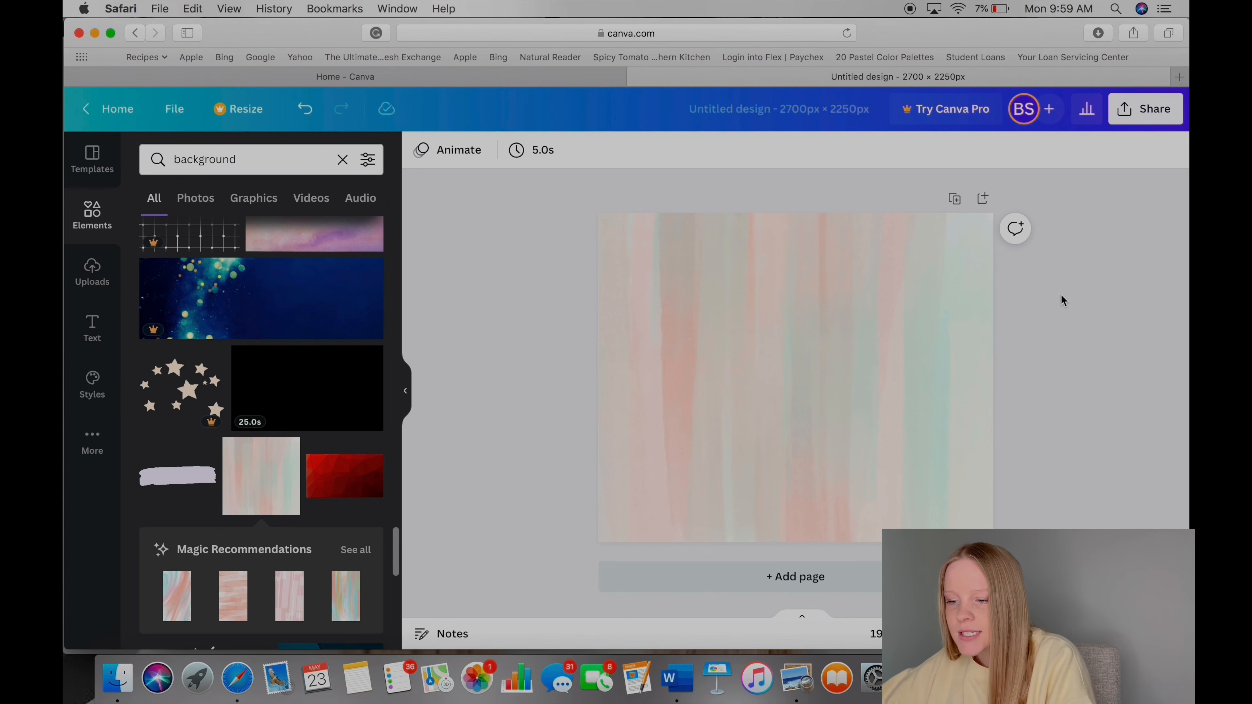
# - Add the recommended peach image with horizontal brush strokes to the page and delete the vertical-stroke background
pyautogui.scroll(-2, 240, 552)
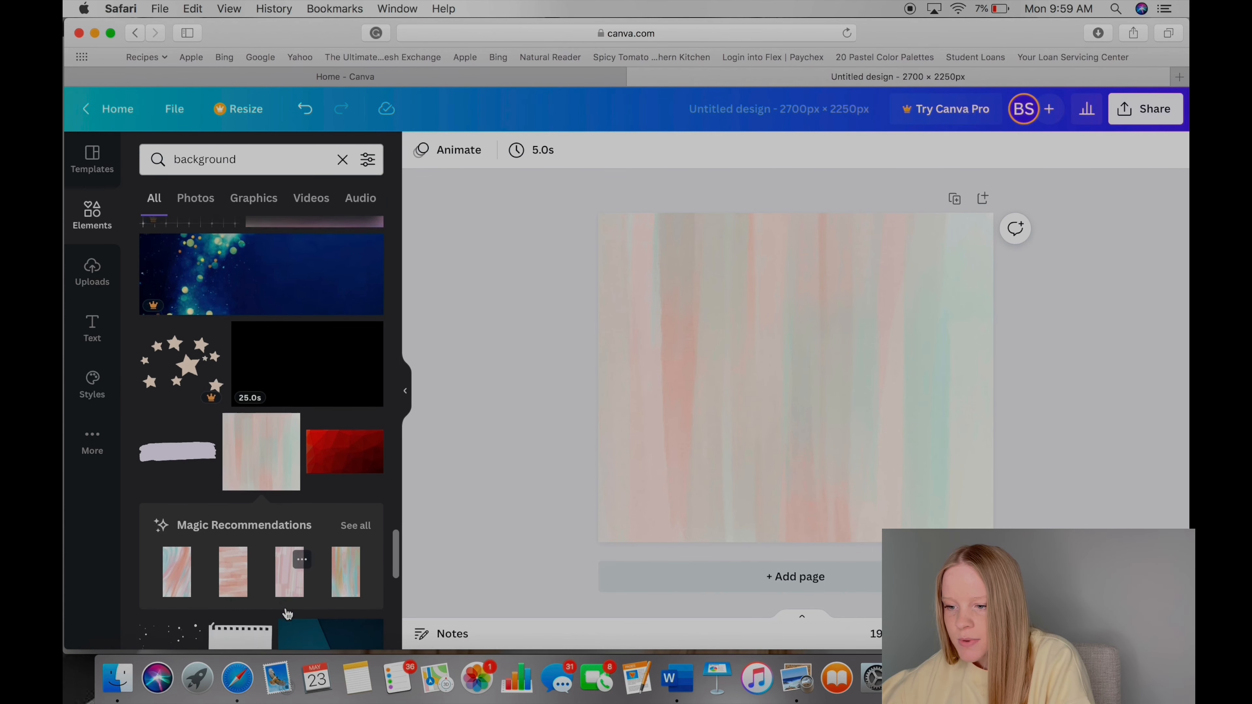
pyautogui.click(240, 568)
pyautogui.moveTo(795, 378); pyautogui.dragTo(631, 335)
pyautogui.click(854, 229)
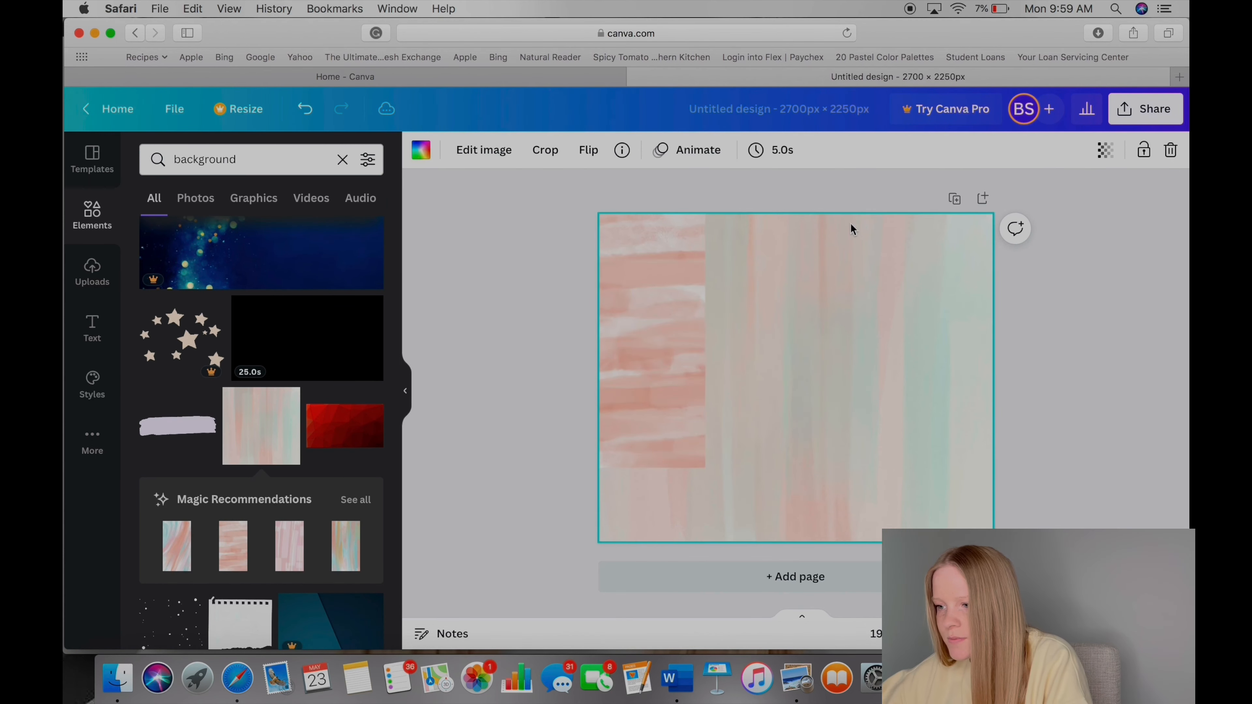
pyautogui.press('Delete')
# - Delete the loose peach image and set the same recommended image as the full-page background instead
pyautogui.moveTo(720, 271); pyautogui.dragTo(731, 352)
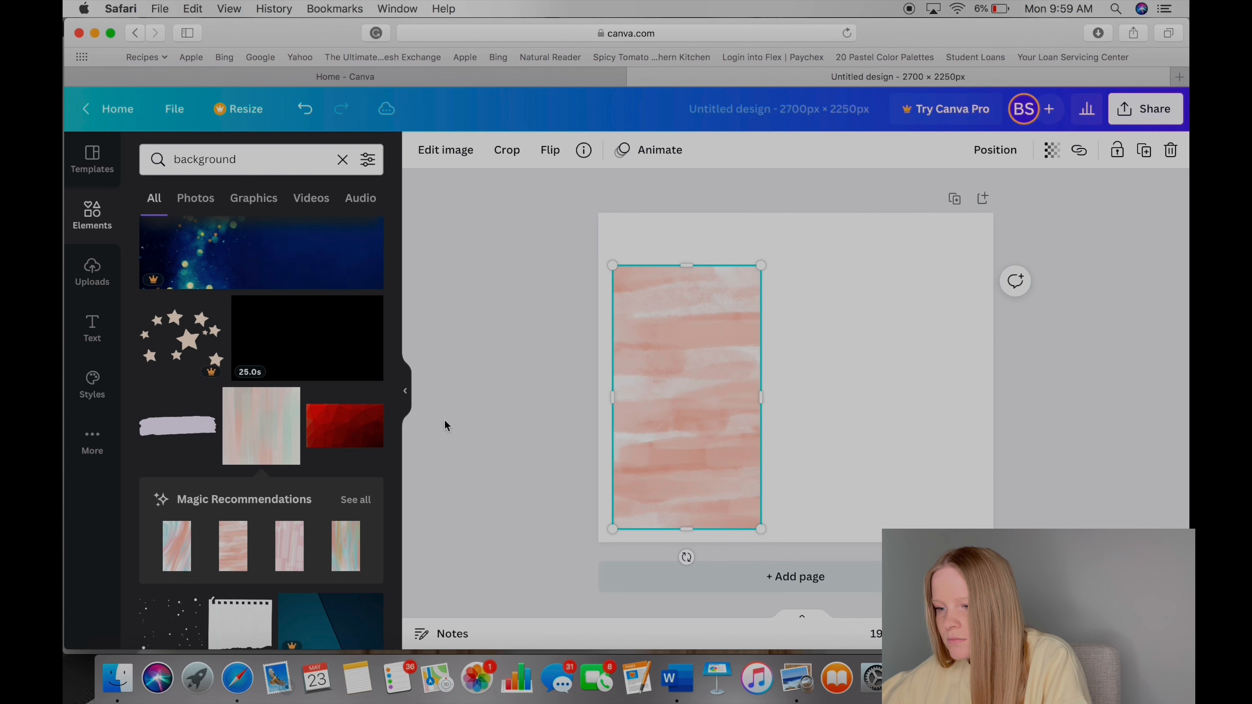
pyautogui.press('Delete')
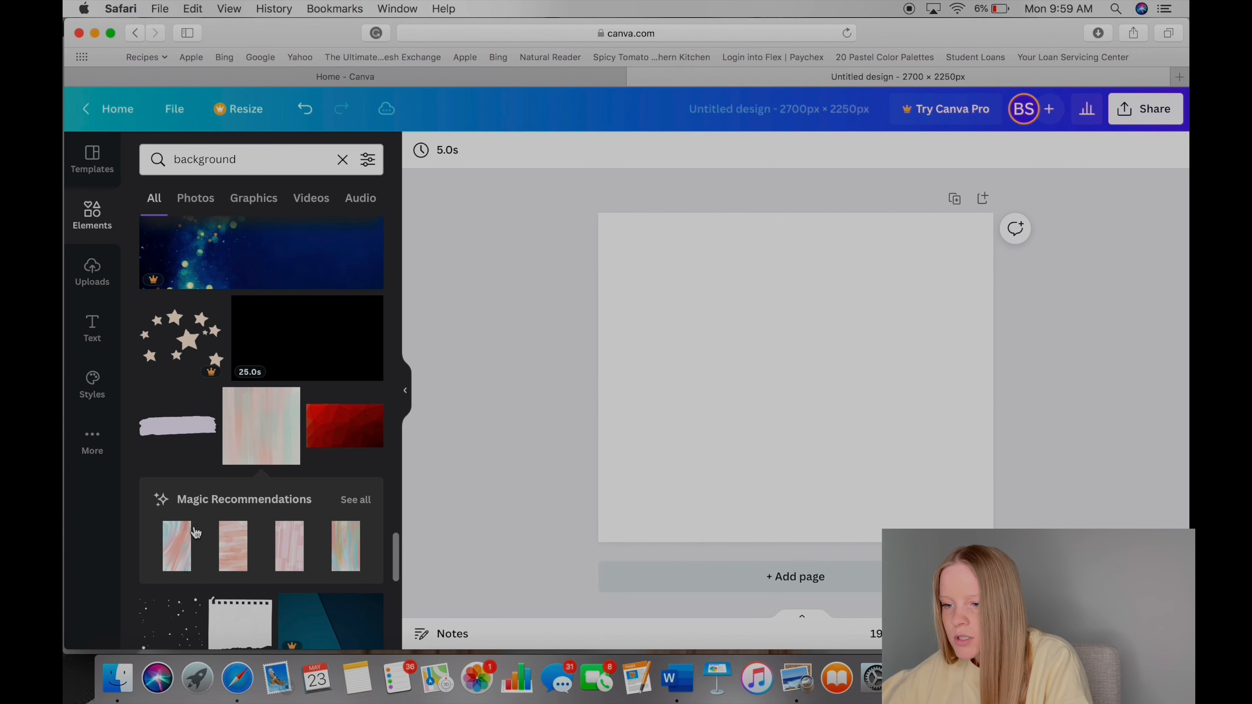
pyautogui.moveTo(232, 547); pyautogui.dragTo(636, 394)
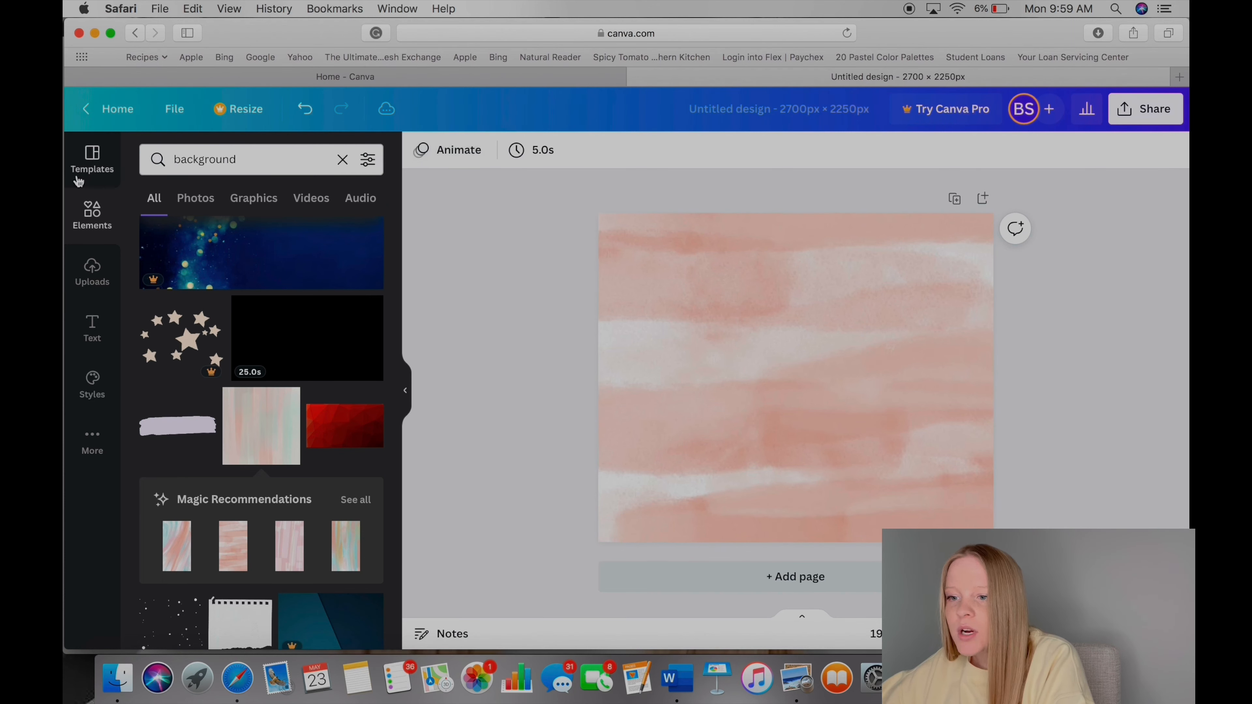
# - Upload Habit Tracker-4.png from the computer and place it near the middle of the peach page
pyautogui.click(93, 275)
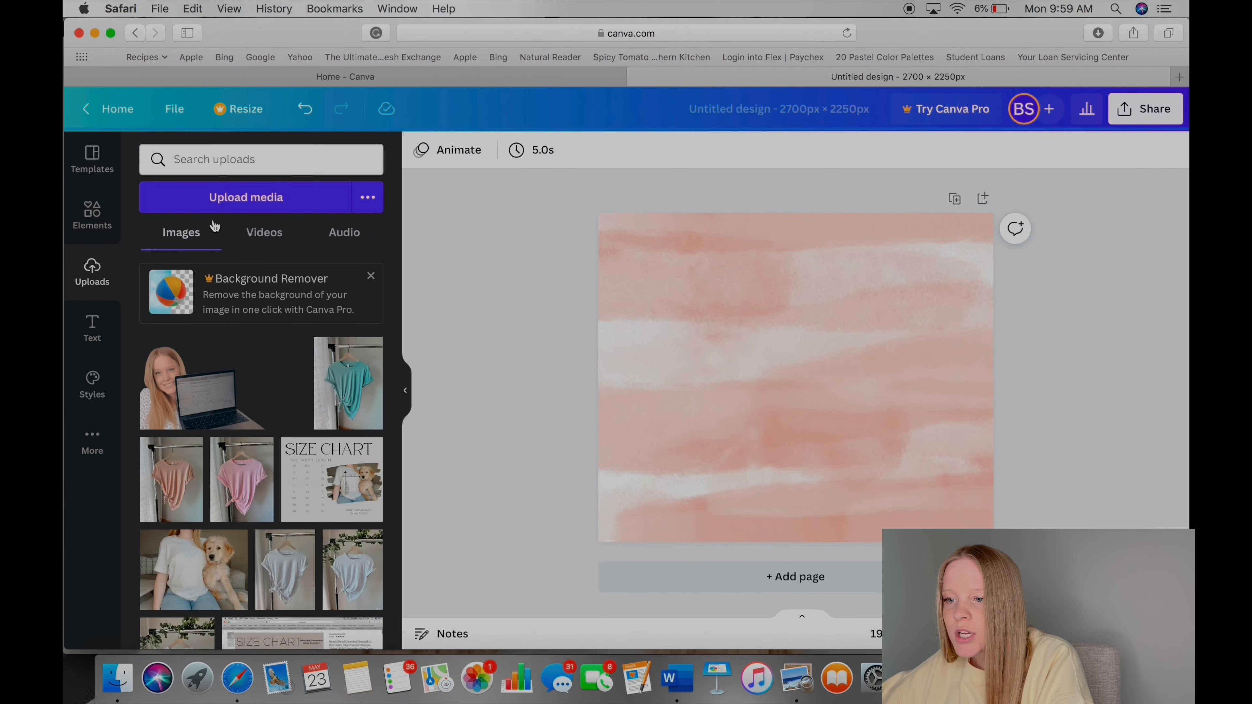
pyautogui.click(212, 201)
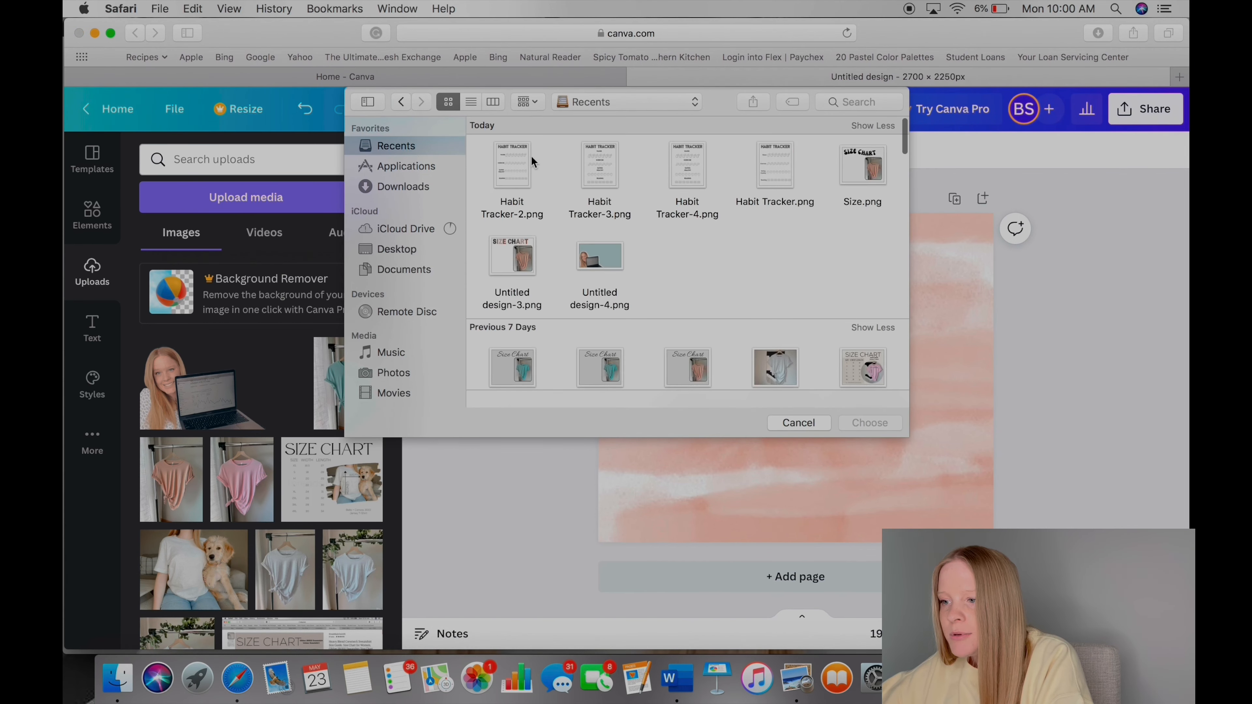
pyautogui.click(694, 178)
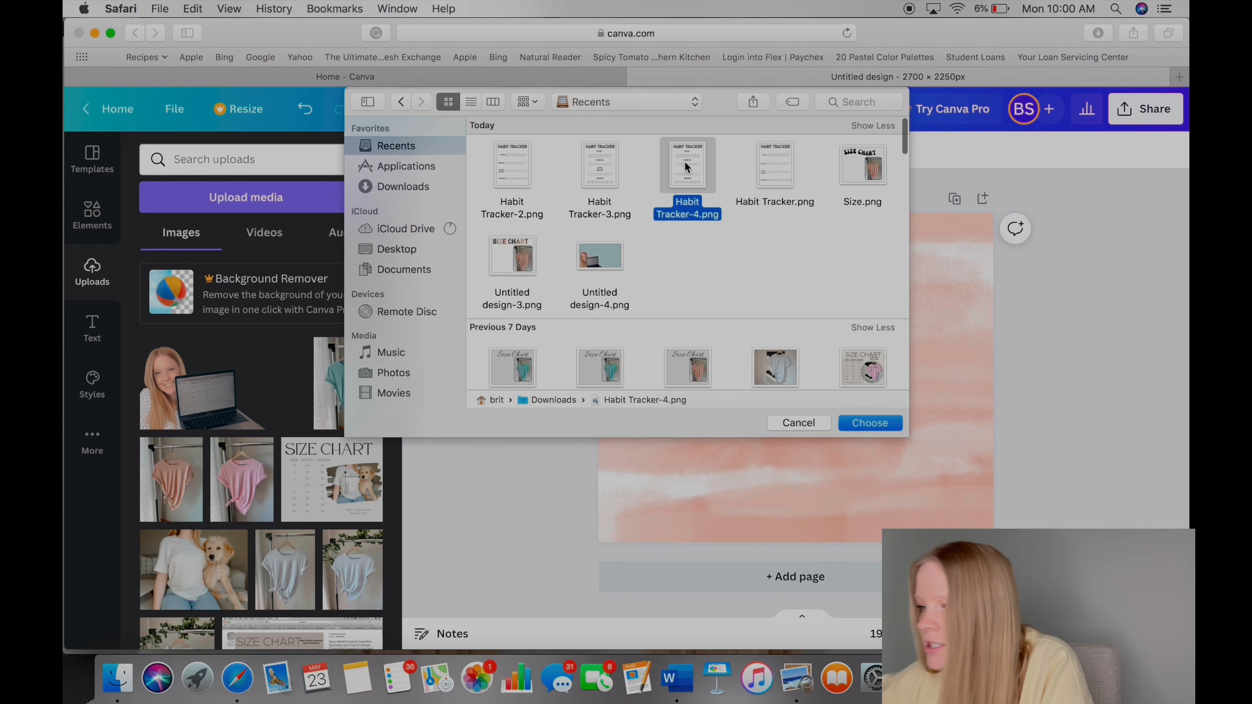
pyautogui.click(867, 425)
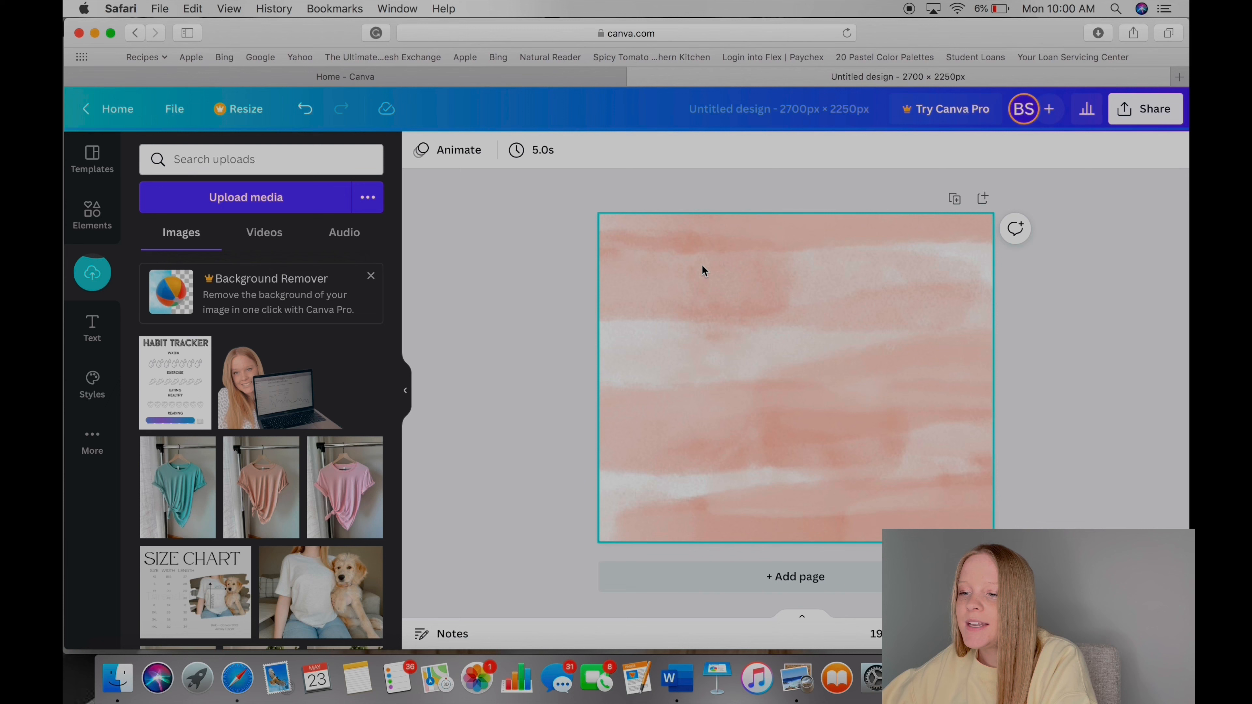
pyautogui.moveTo(173, 387); pyautogui.dragTo(676, 274)
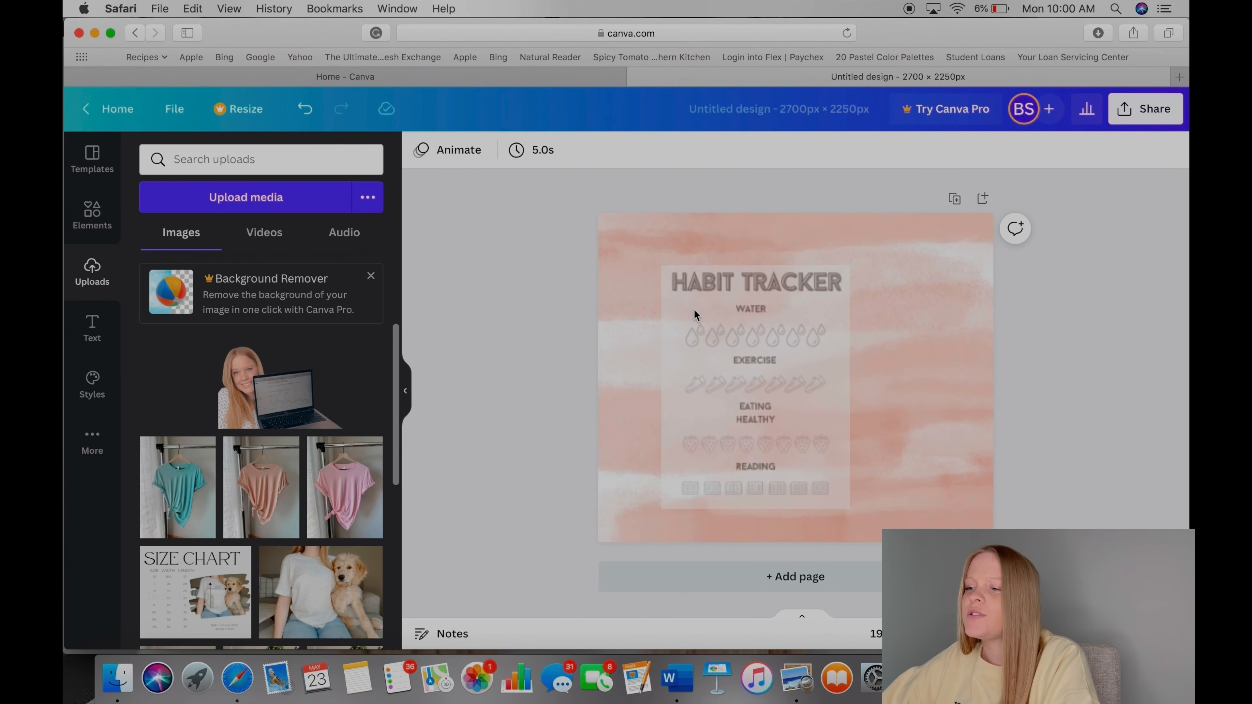
pyautogui.moveTo(695, 316); pyautogui.dragTo(696, 316)
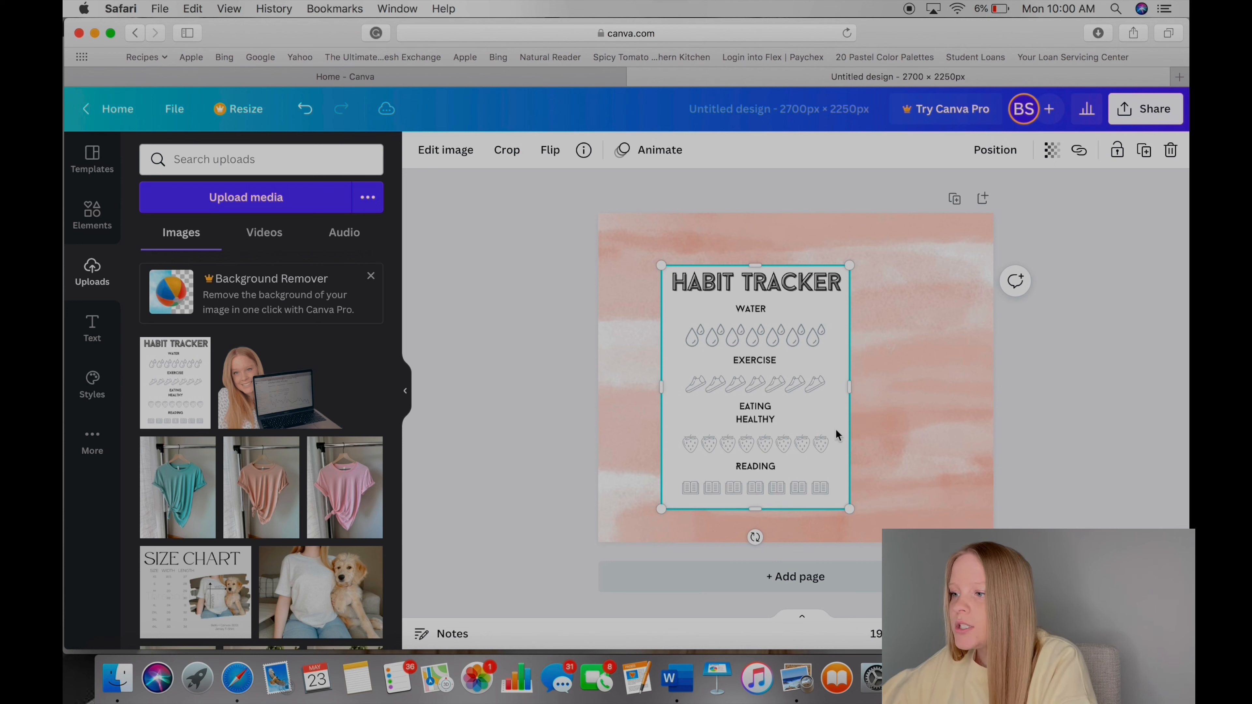
# - Give the habit tracker image a Glow shadow with size 12, transparency 21 and blur 19
pyautogui.click(442, 153)
pyautogui.click(180, 295)
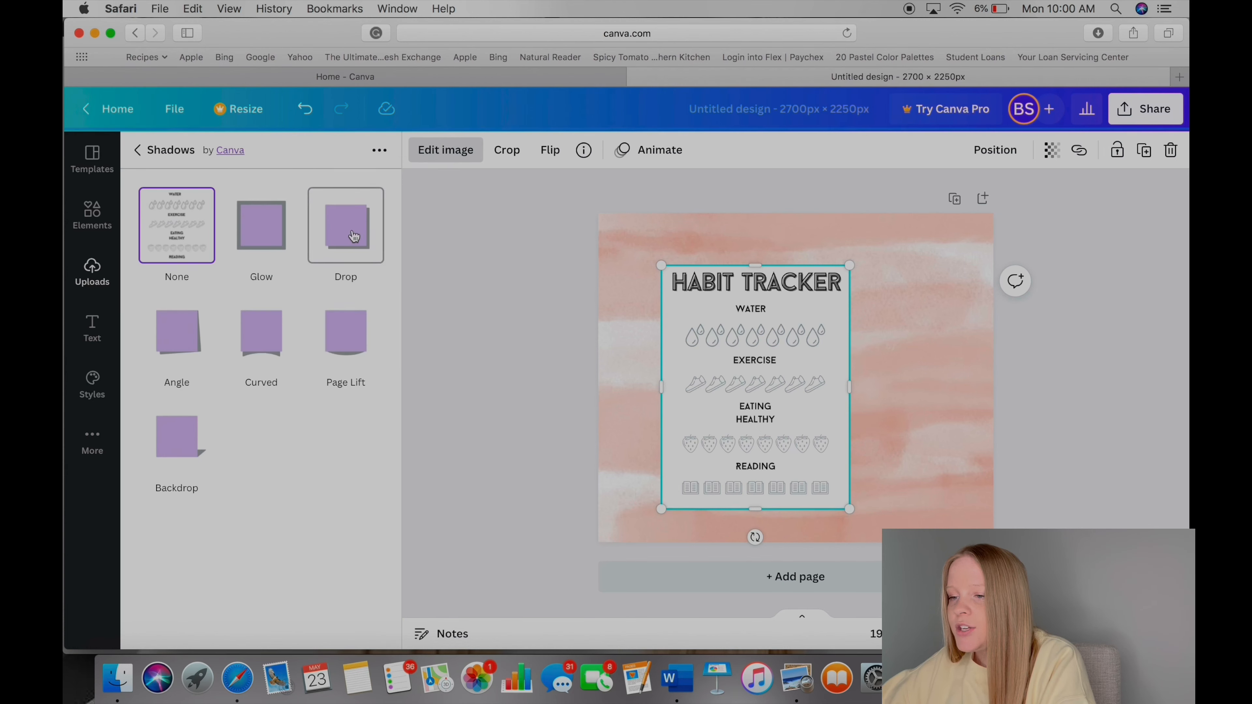
pyautogui.click(247, 240)
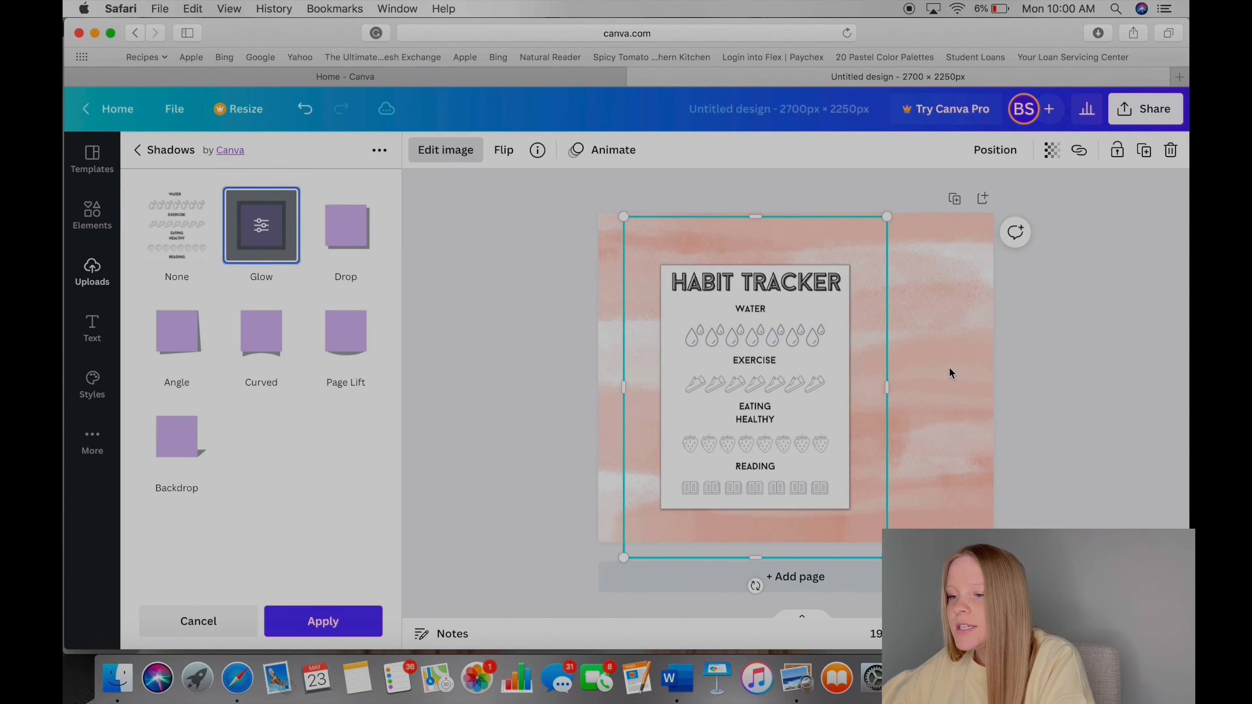
pyautogui.click(258, 230)
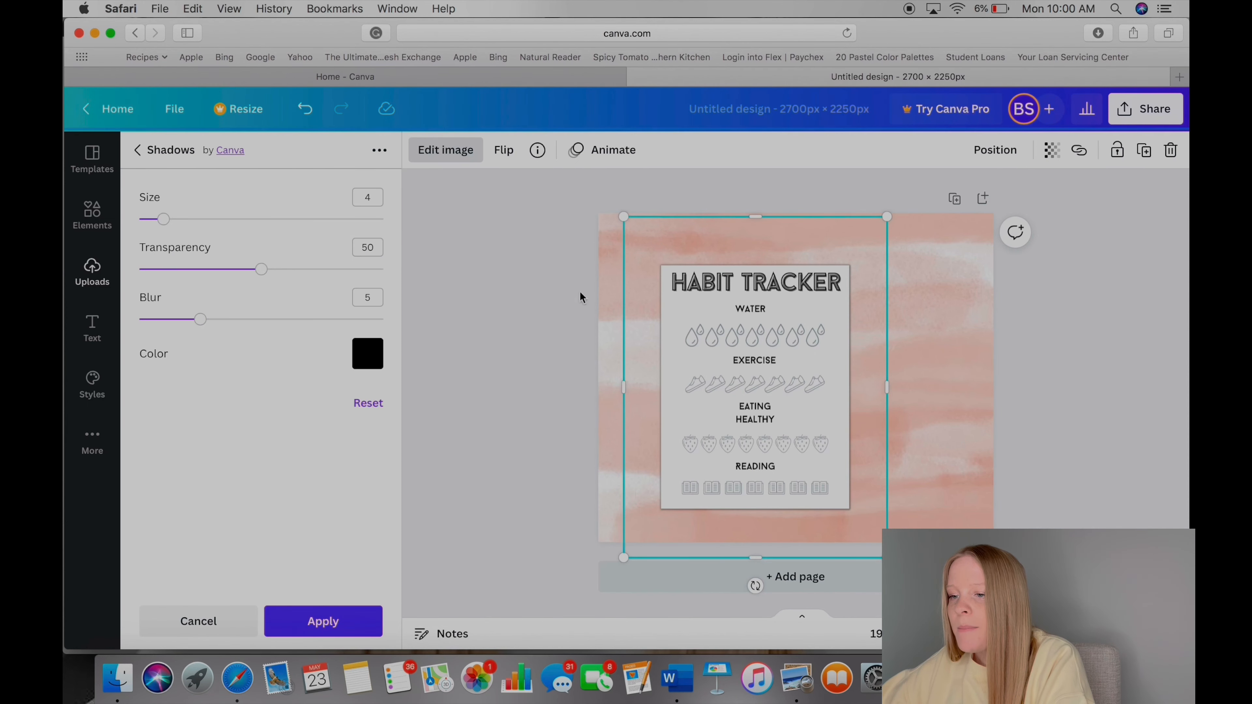
pyautogui.moveTo(183, 226); pyautogui.dragTo(213, 216)
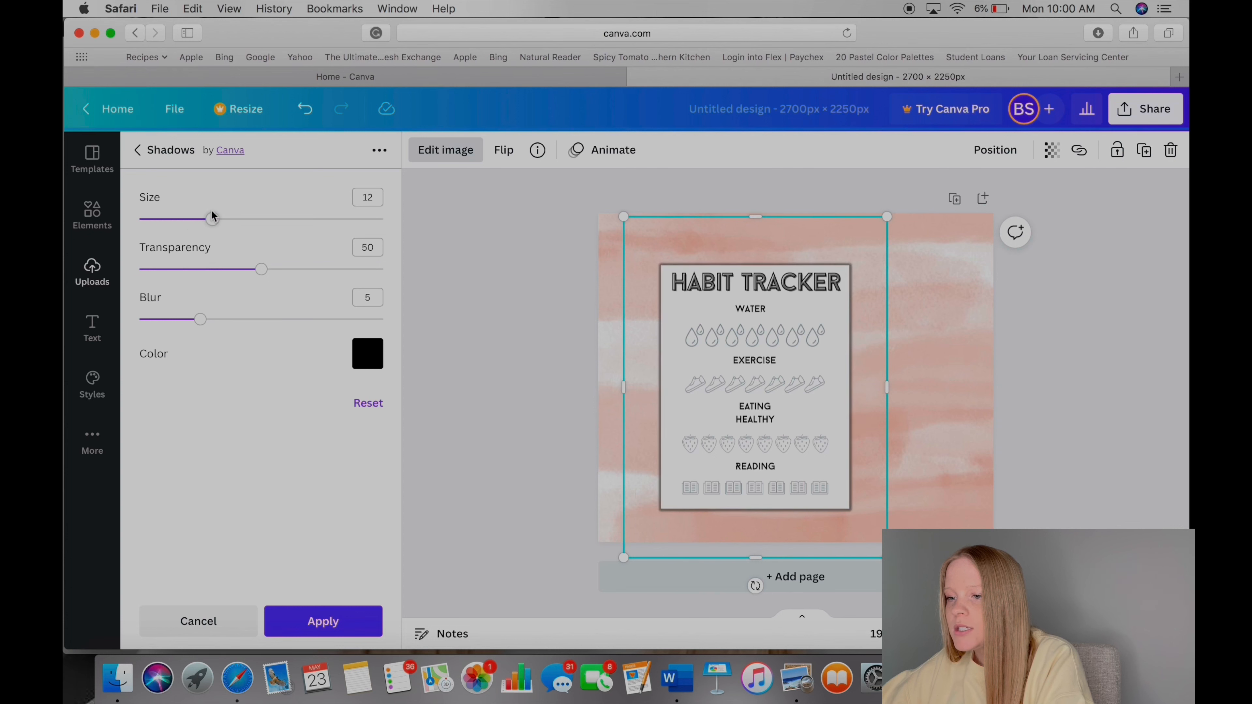
pyautogui.moveTo(264, 273); pyautogui.dragTo(191, 272)
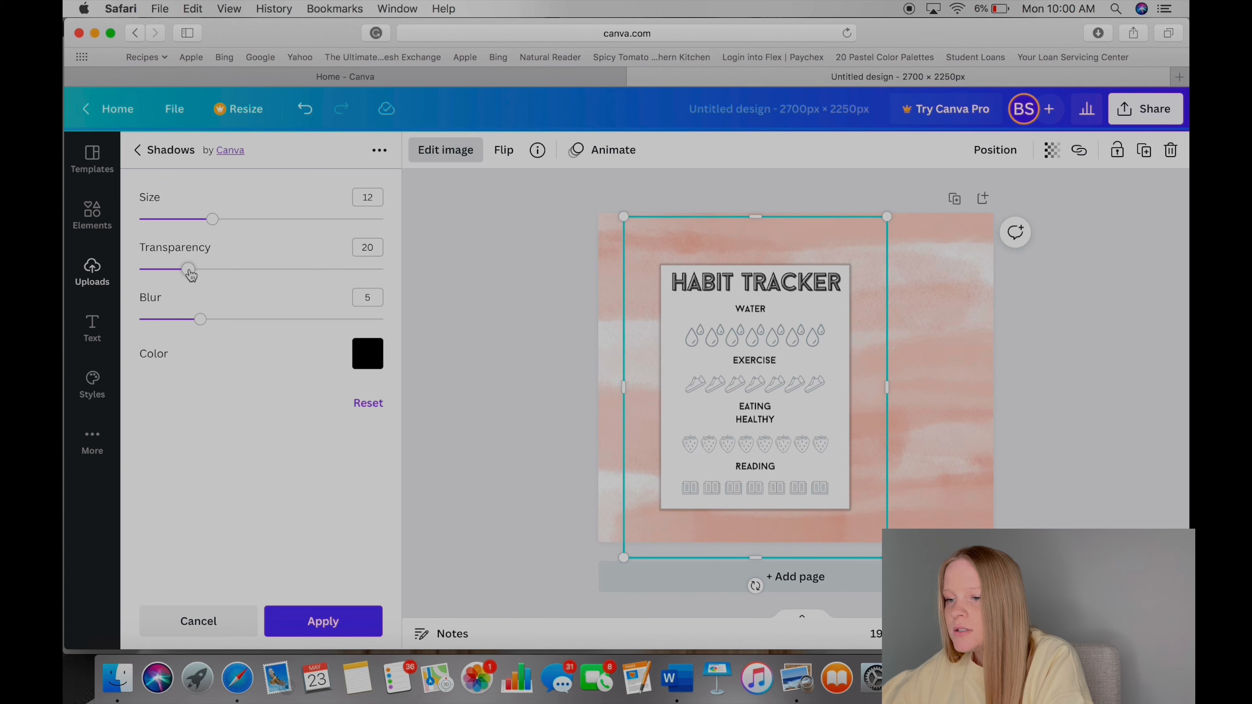
pyautogui.moveTo(220, 325); pyautogui.dragTo(370, 320)
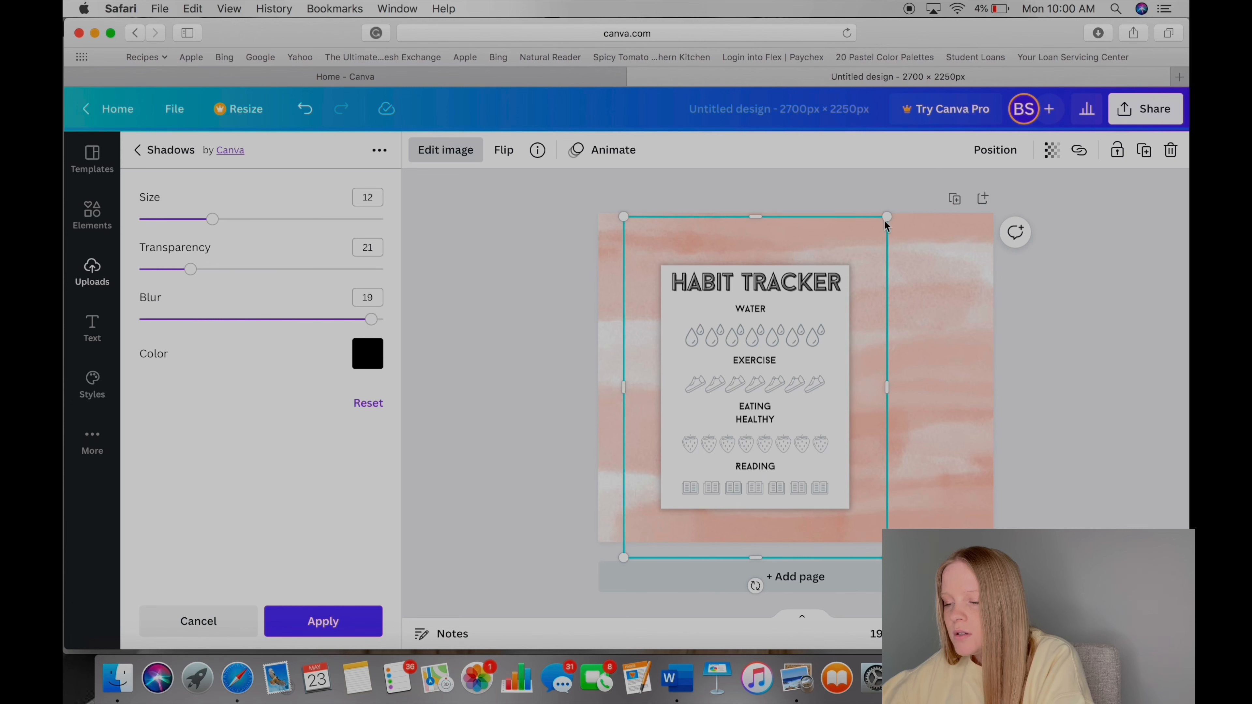
# - Shrink the habit tracker image, tilt it slightly counterclockwise and place it in the lower-left part of the peach page
pyautogui.moveTo(887, 217); pyautogui.dragTo(835, 286)
pyautogui.moveTo(730, 584); pyautogui.dragTo(769, 579)
pyautogui.moveTo(748, 403)
pyautogui.mouseDown()
pyautogui.moveTo(726, 394)
pyautogui.moveTo(745, 406)
pyautogui.mouseUp()
pyautogui.moveTo(743, 558)
pyautogui.mouseDown()
pyautogui.moveTo(715, 565)
pyautogui.moveTo(732, 562)
pyautogui.mouseUp()
pyautogui.click(727, 390)
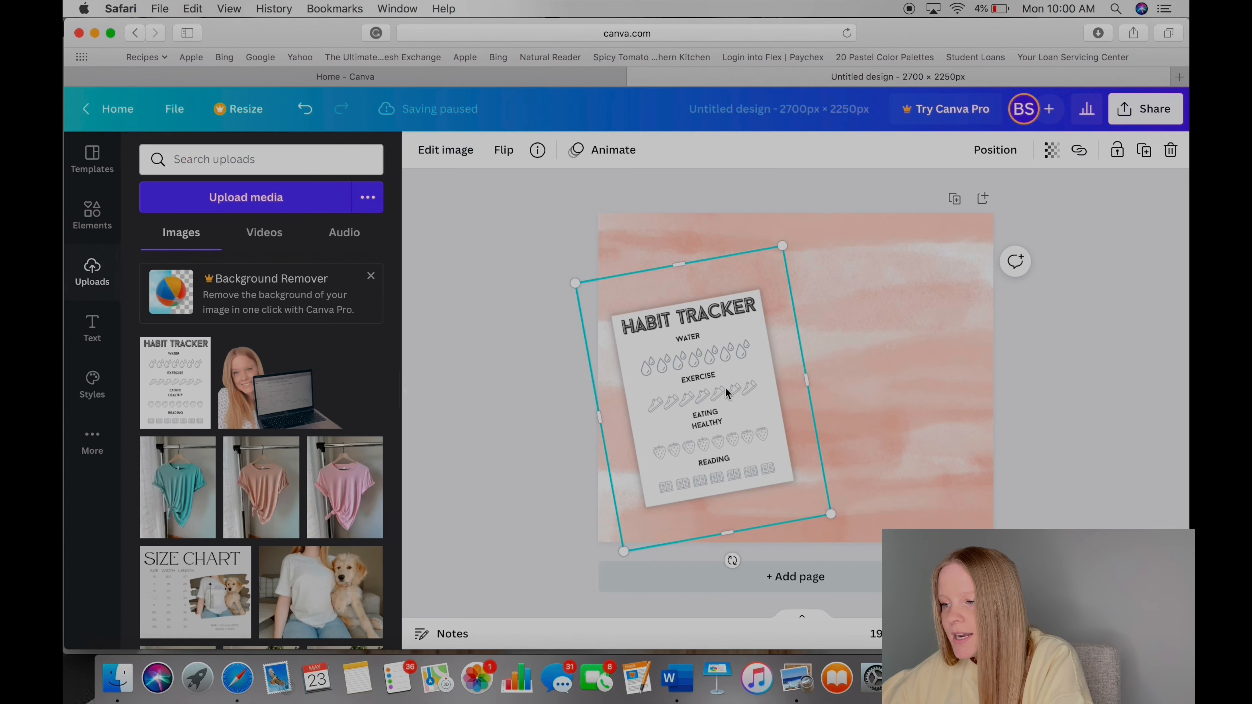
pyautogui.click(1037, 358)
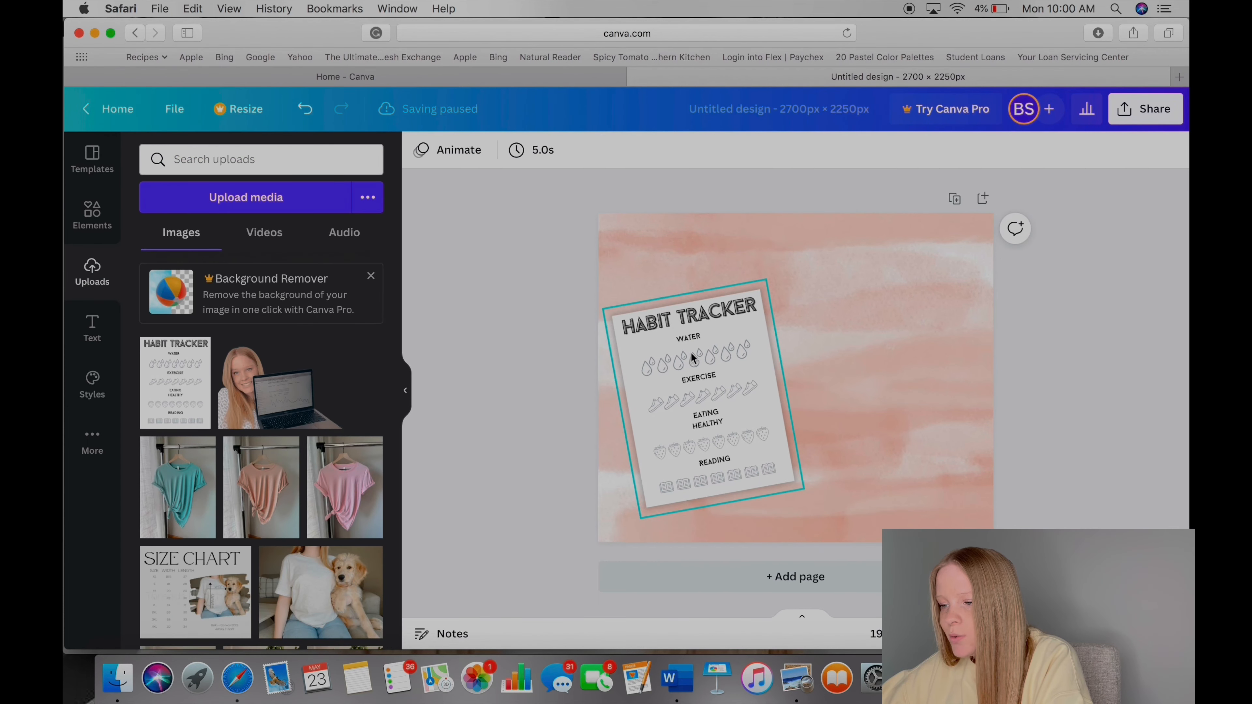
pyautogui.moveTo(707, 384); pyautogui.dragTo(726, 396)
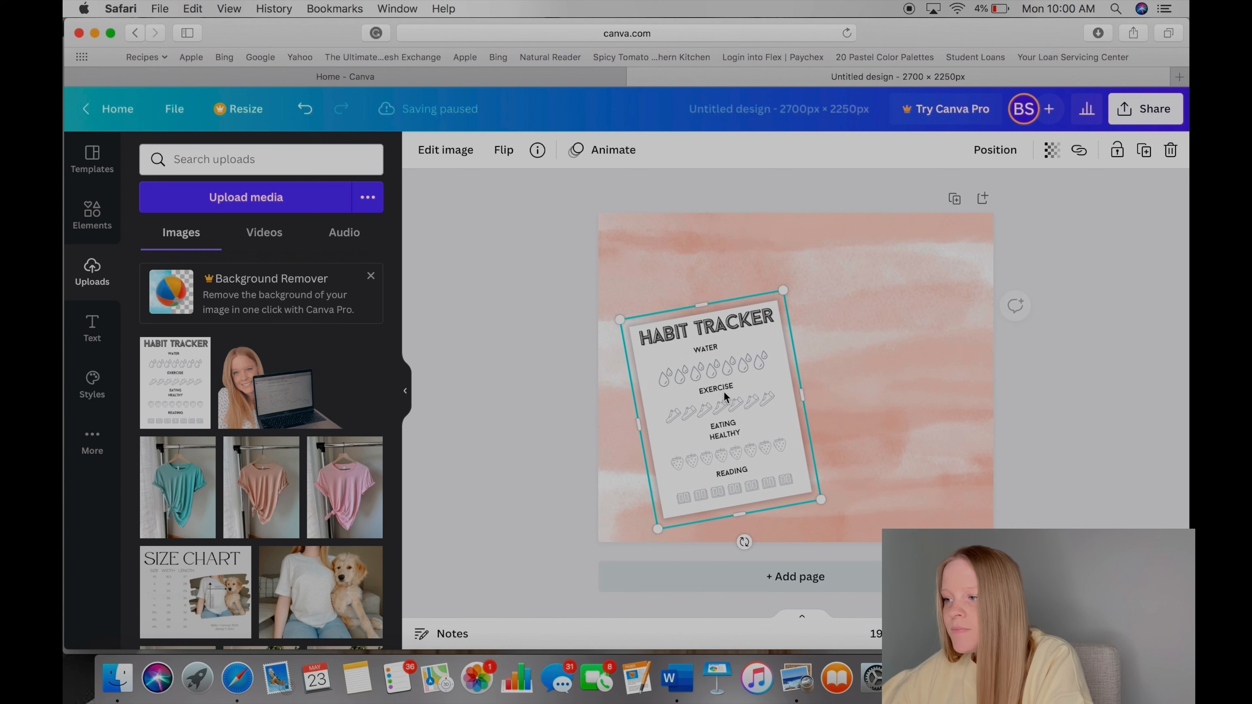
# - Duplicate the tilted habit tracker, place the copy beside it on the right and rotate the copy to nearly upright
pyautogui.rightClick(722, 317)
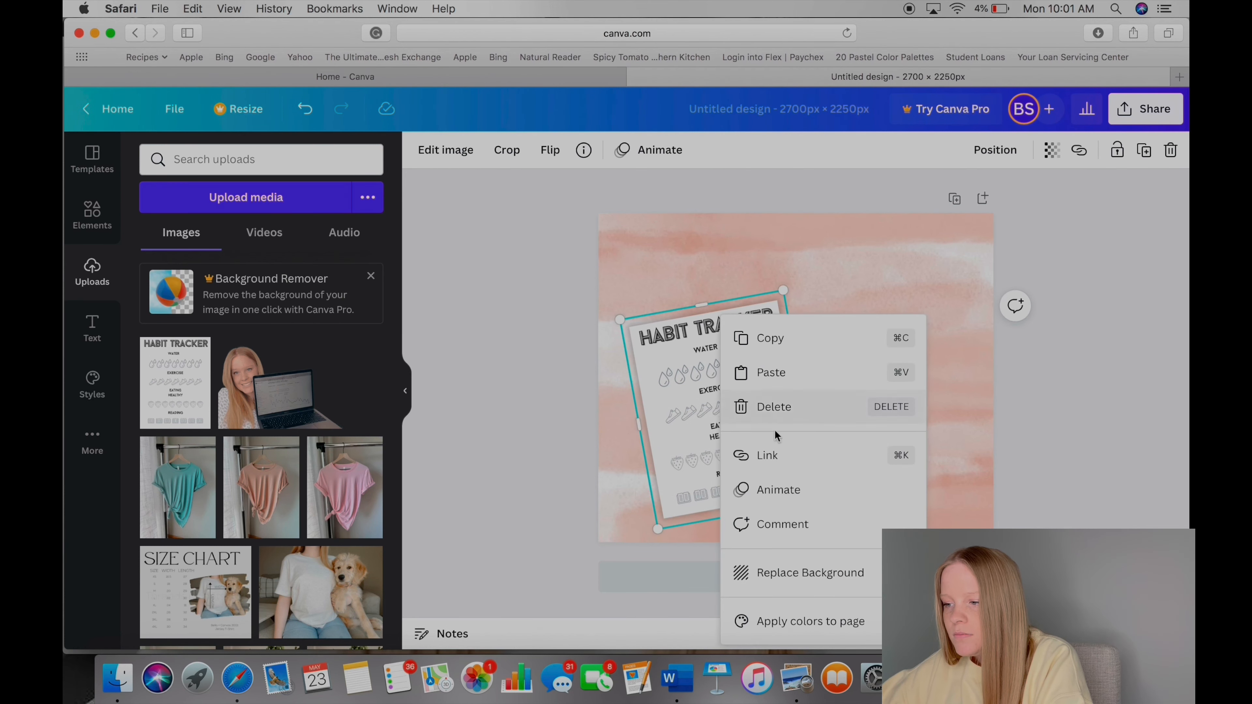
pyautogui.click(789, 337)
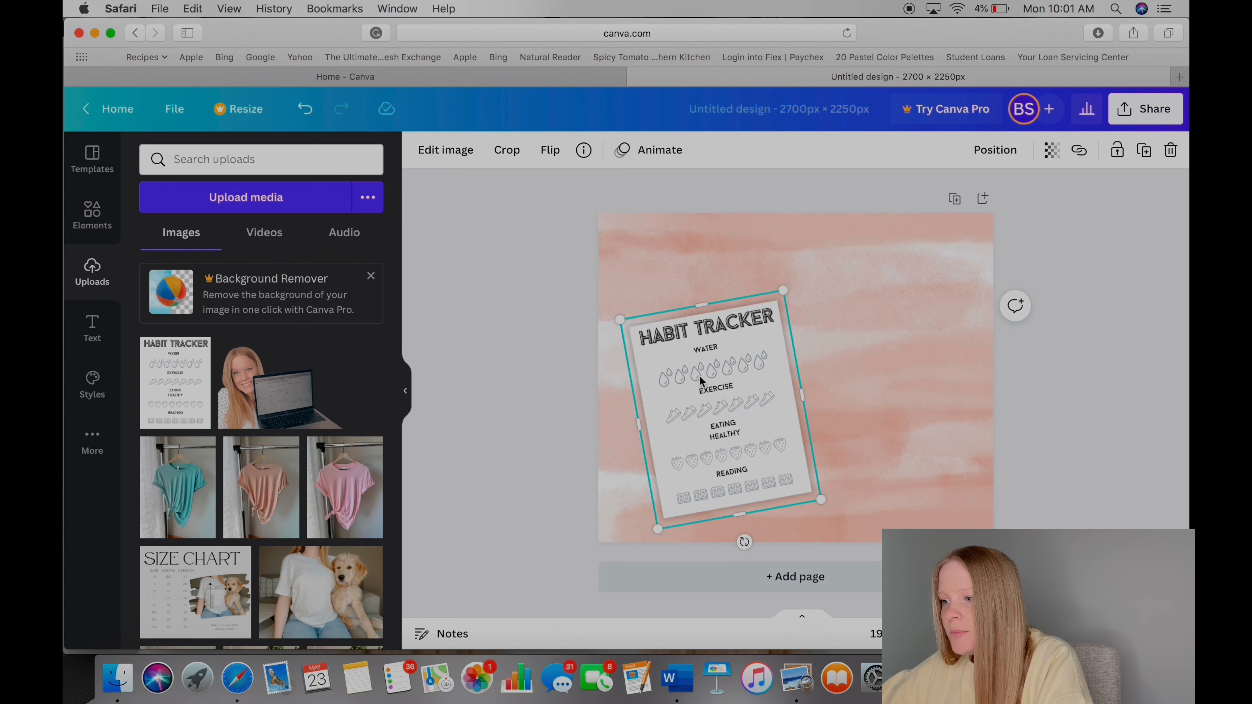
pyautogui.press('super+v')
pyautogui.moveTo(749, 388); pyautogui.dragTo(881, 387)
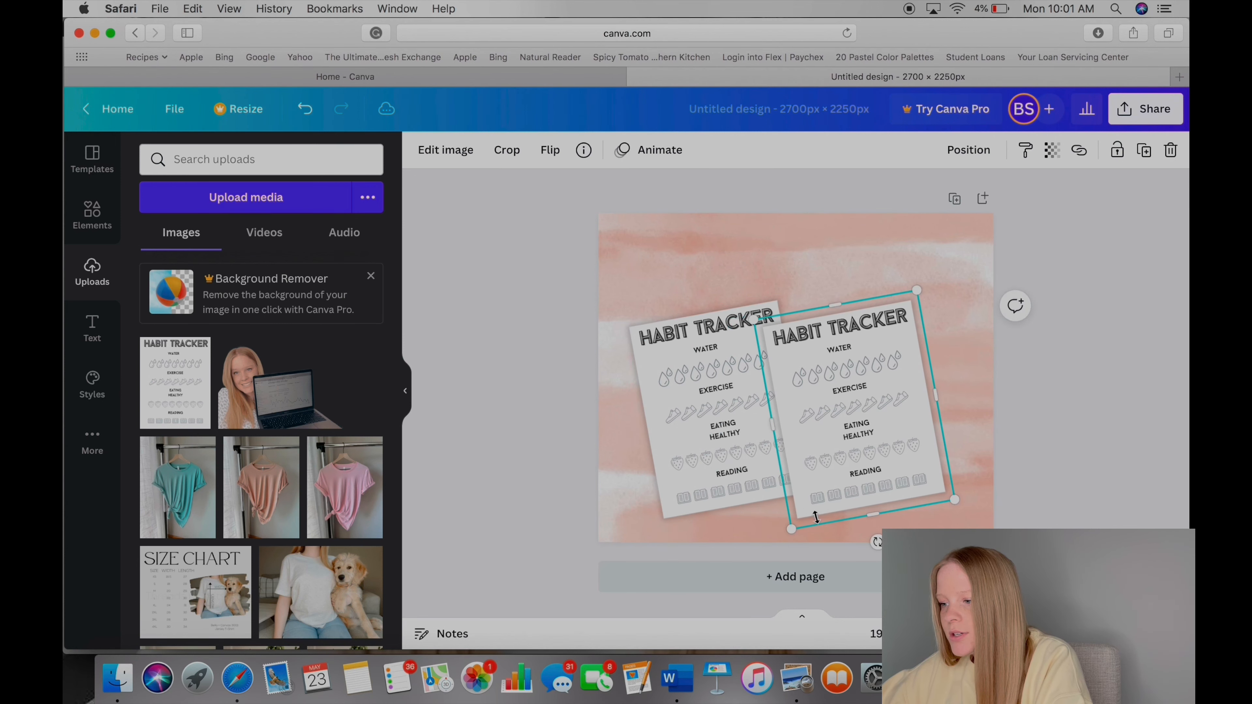
pyautogui.moveTo(877, 541); pyautogui.dragTo(866, 537)
pyautogui.moveTo(822, 439)
pyautogui.mouseDown()
pyautogui.moveTo(840, 432)
pyautogui.moveTo(838, 450)
pyautogui.mouseUp()
pyautogui.click(1130, 335)
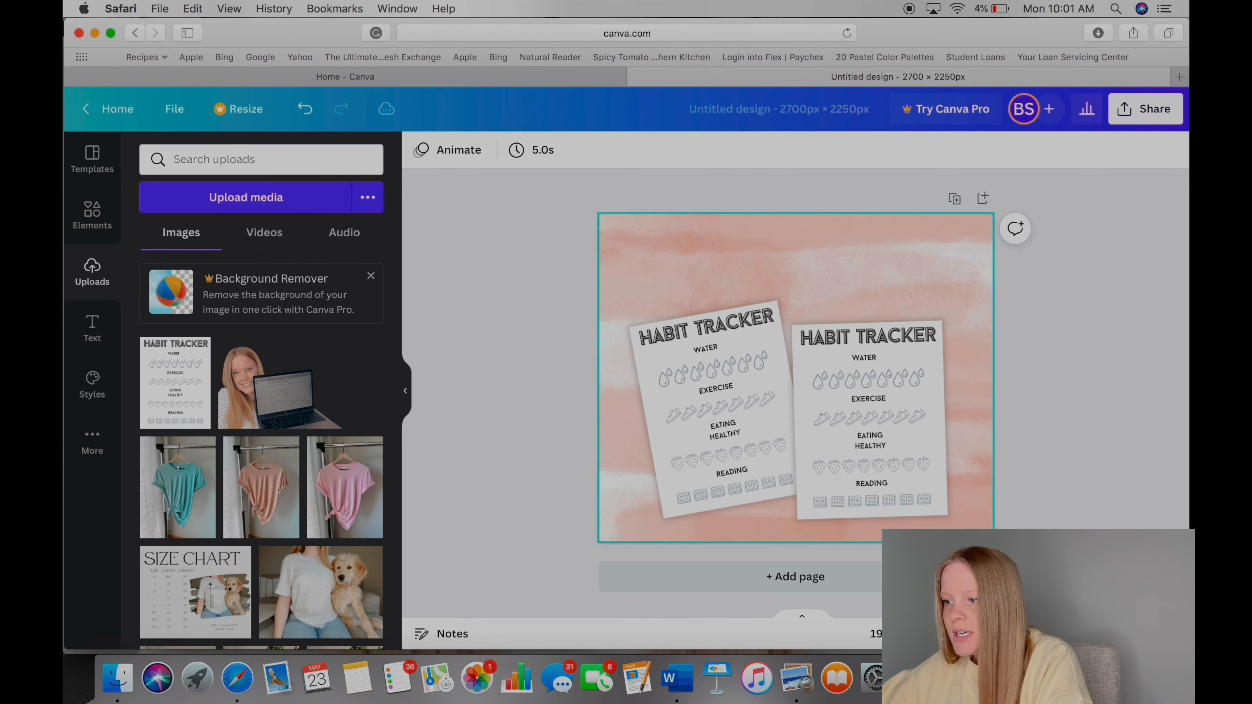
# - Add a text box in the Baron font with the Splice effect, enlarged to about size 162 across the page's top
pyautogui.press('t')
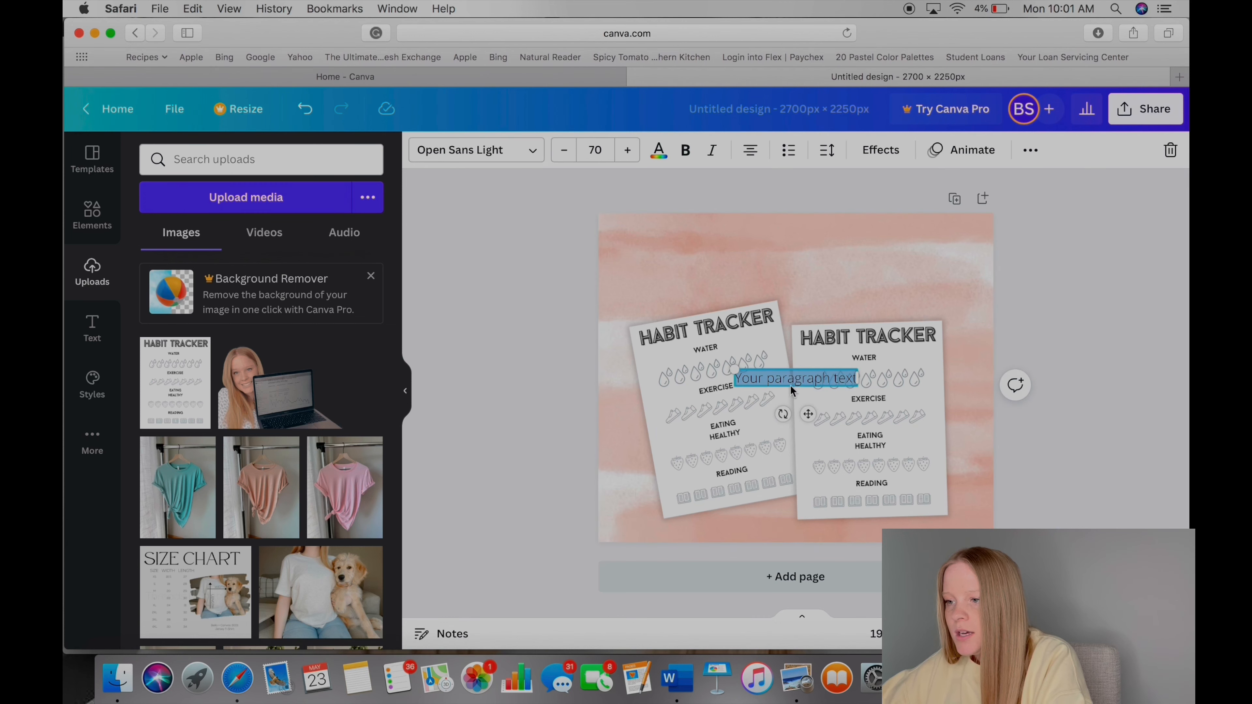
pyautogui.click(536, 157)
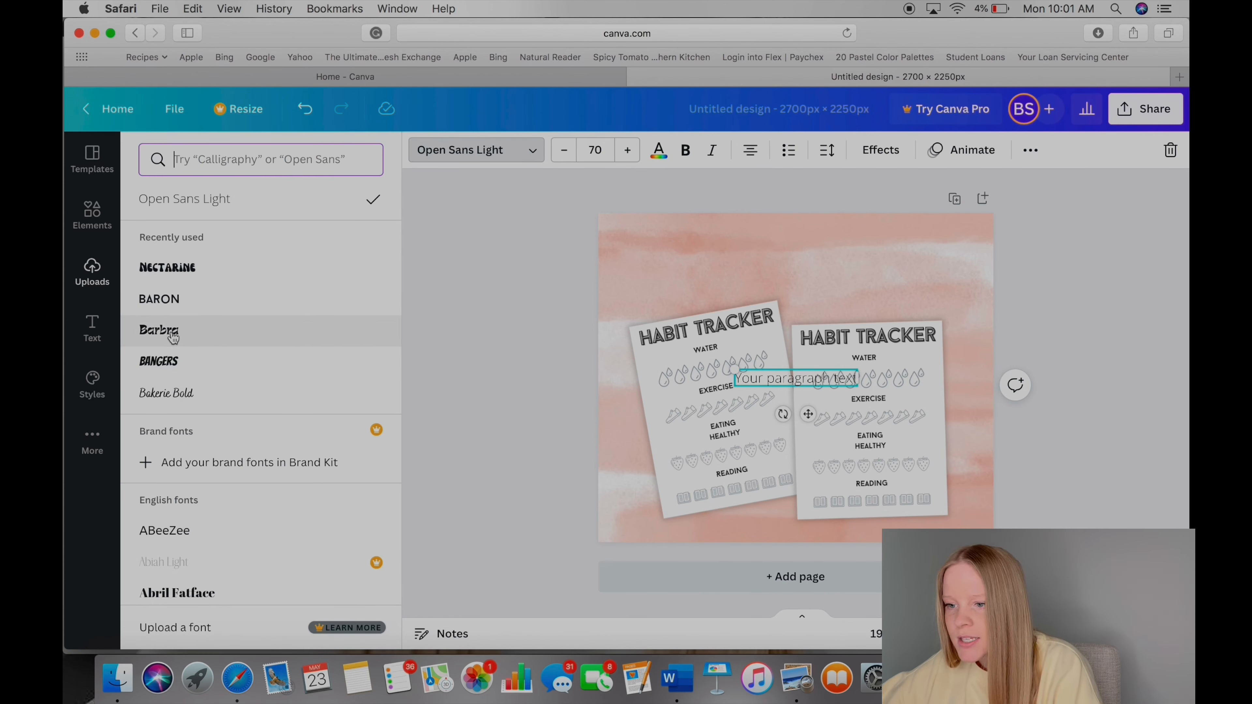
pyautogui.click(172, 308)
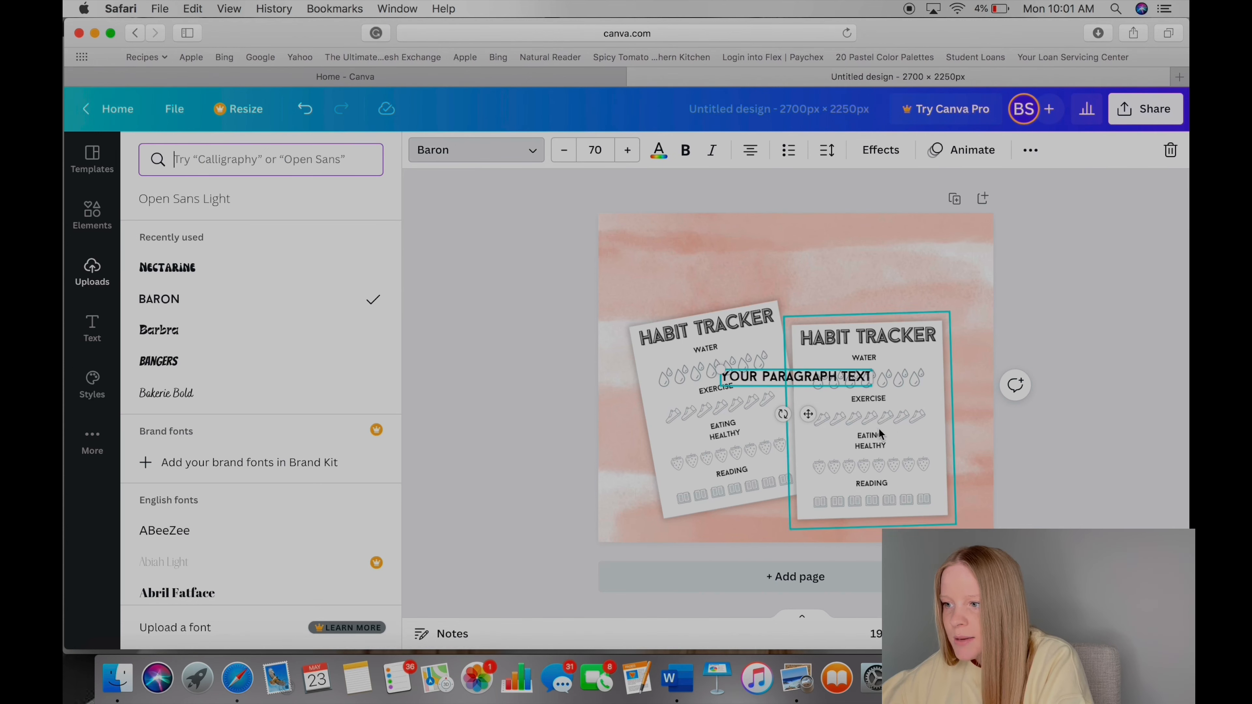
pyautogui.click(881, 150)
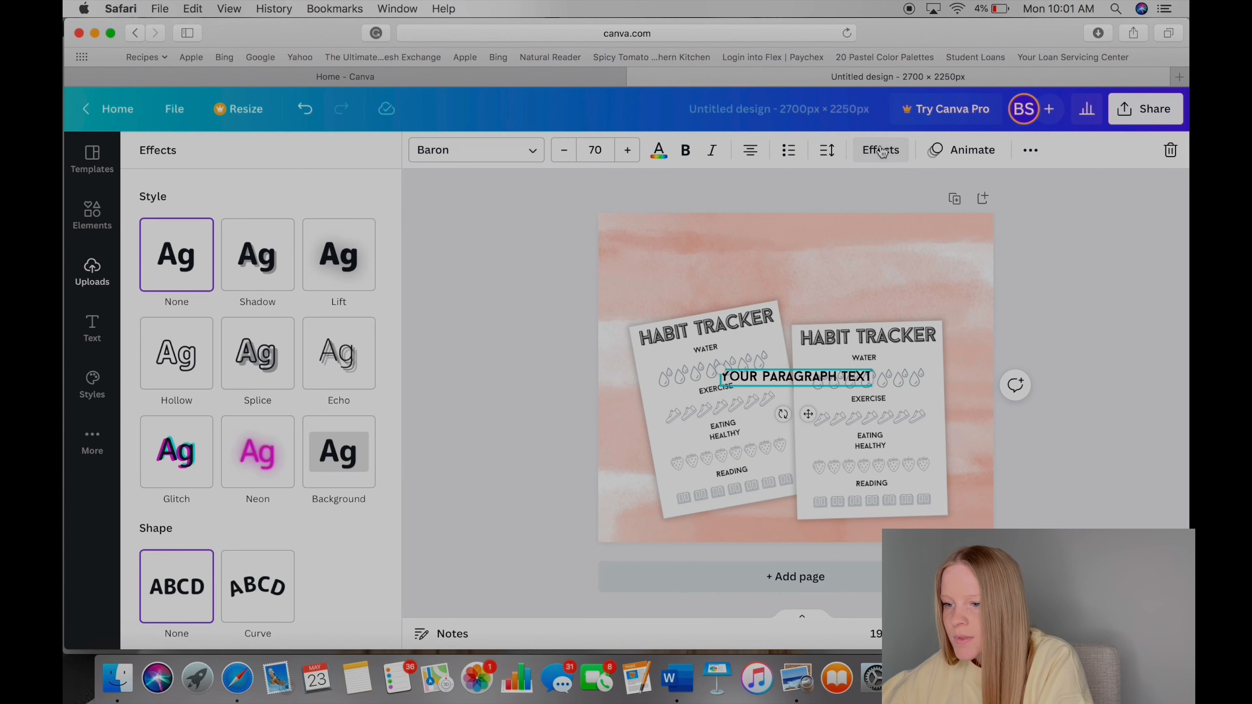
pyautogui.click(266, 367)
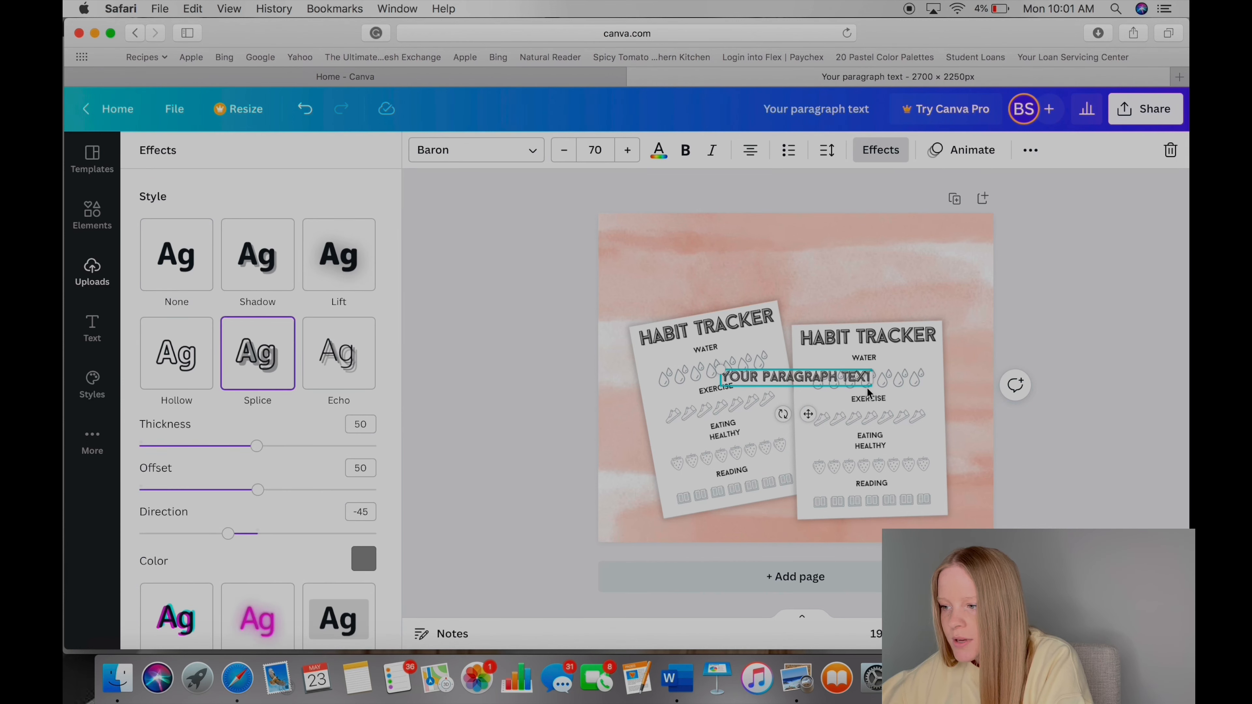
pyautogui.moveTo(870, 388); pyautogui.dragTo(1069, 407)
pyautogui.moveTo(906, 436); pyautogui.dragTo(807, 294)
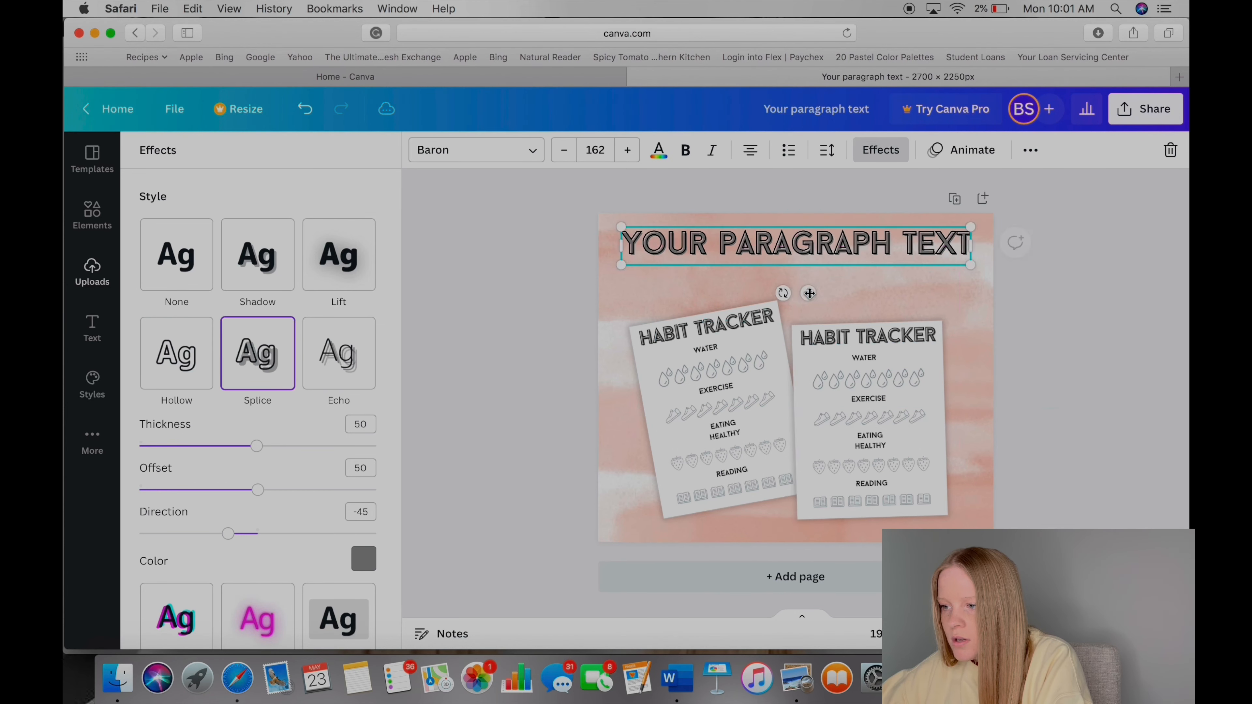
# - Replace the placeholder text at the top of the page with "HABIT TRACKER"
pyautogui.doubleClick(783, 241)
pyautogui.write('HABIT TRACKER DONE')
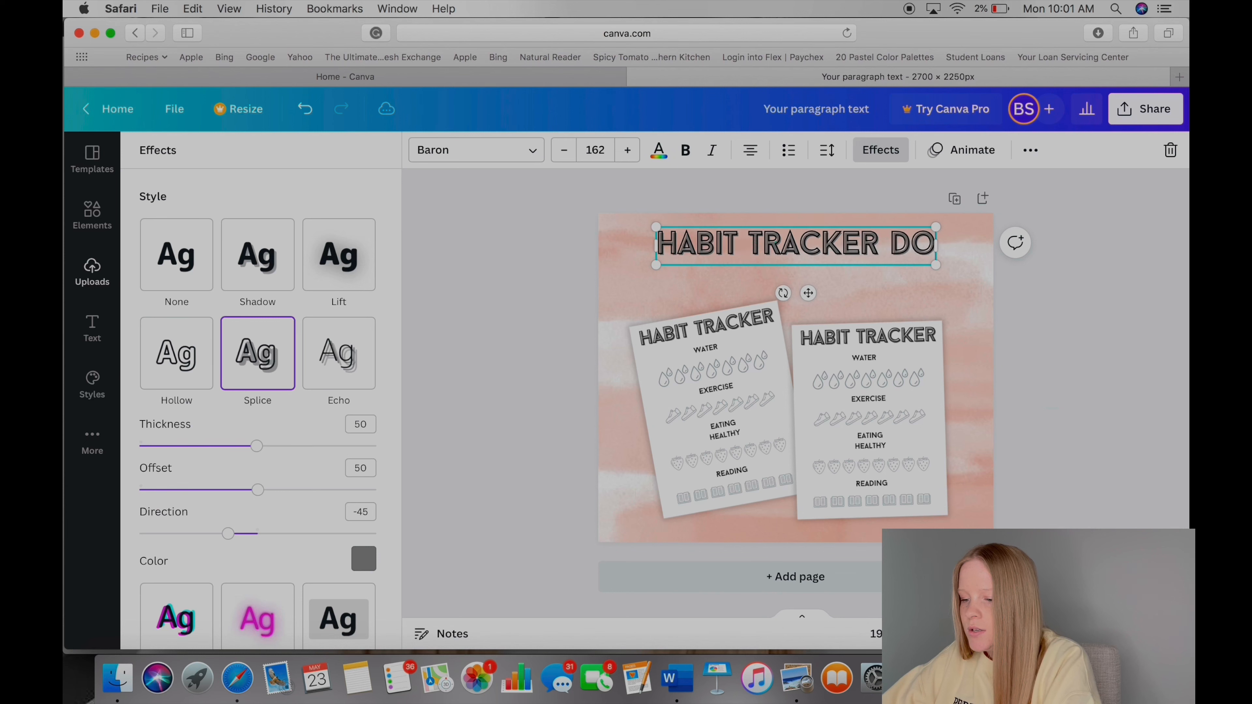
pyautogui.press('BackSpace')
pyautogui.press('BackSpace')
pyautogui.press('BackSpace')
pyautogui.press('BackSpace')
pyautogui.press('BackSpace')
pyautogui.press('BackSpace')
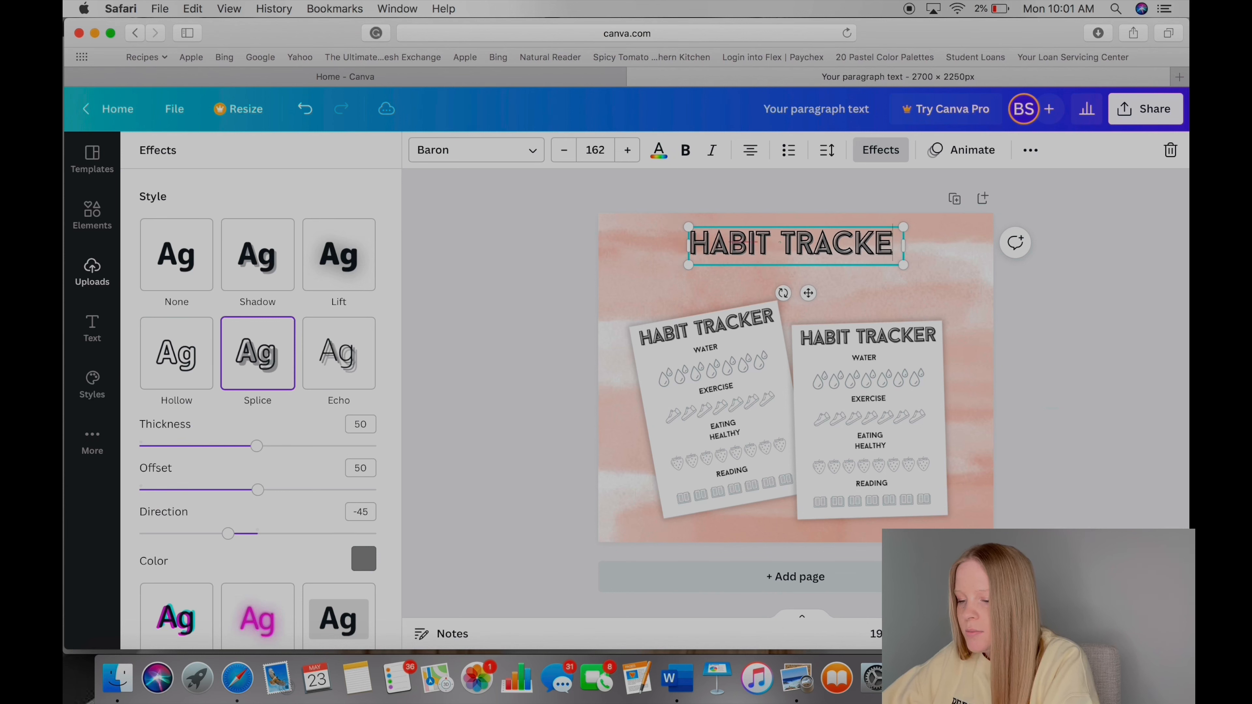
pyautogui.write('R')
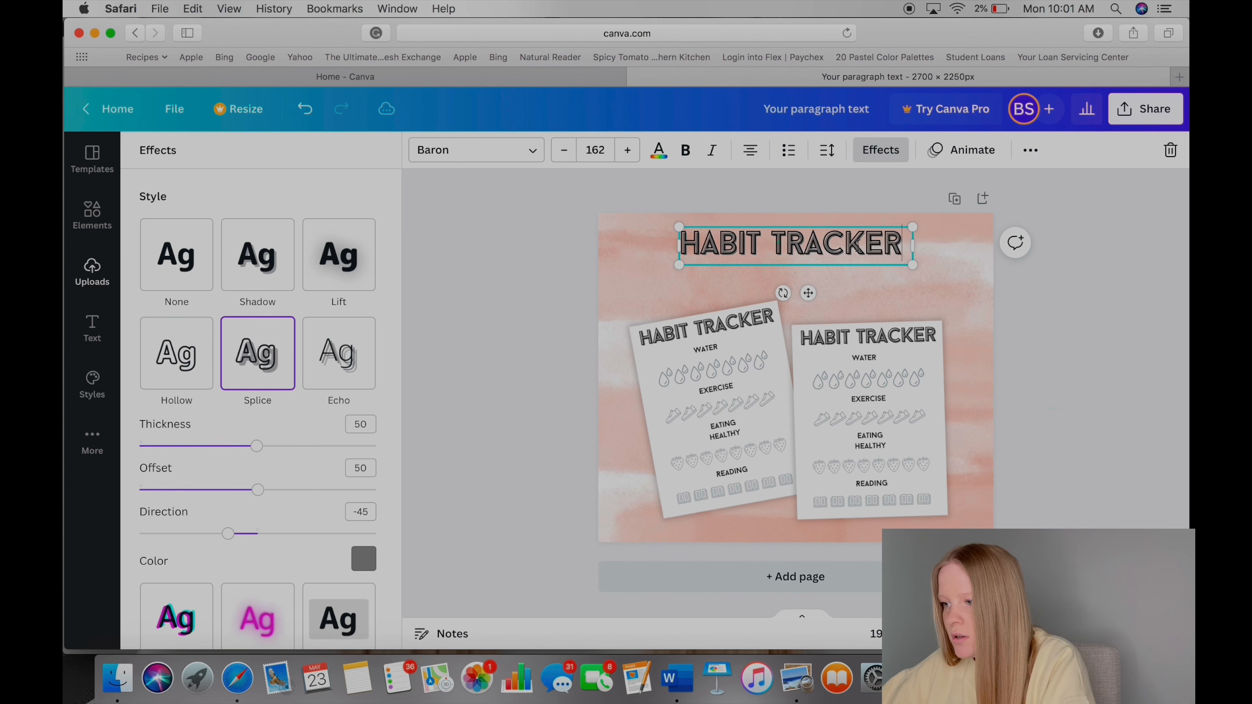
# - Enlarge the HABIT TRACKER title to about size 196 and center it above the two trackers
pyautogui.moveTo(913, 265); pyautogui.dragTo(960, 272)
pyautogui.moveTo(830, 297); pyautogui.dragTo(822, 293)
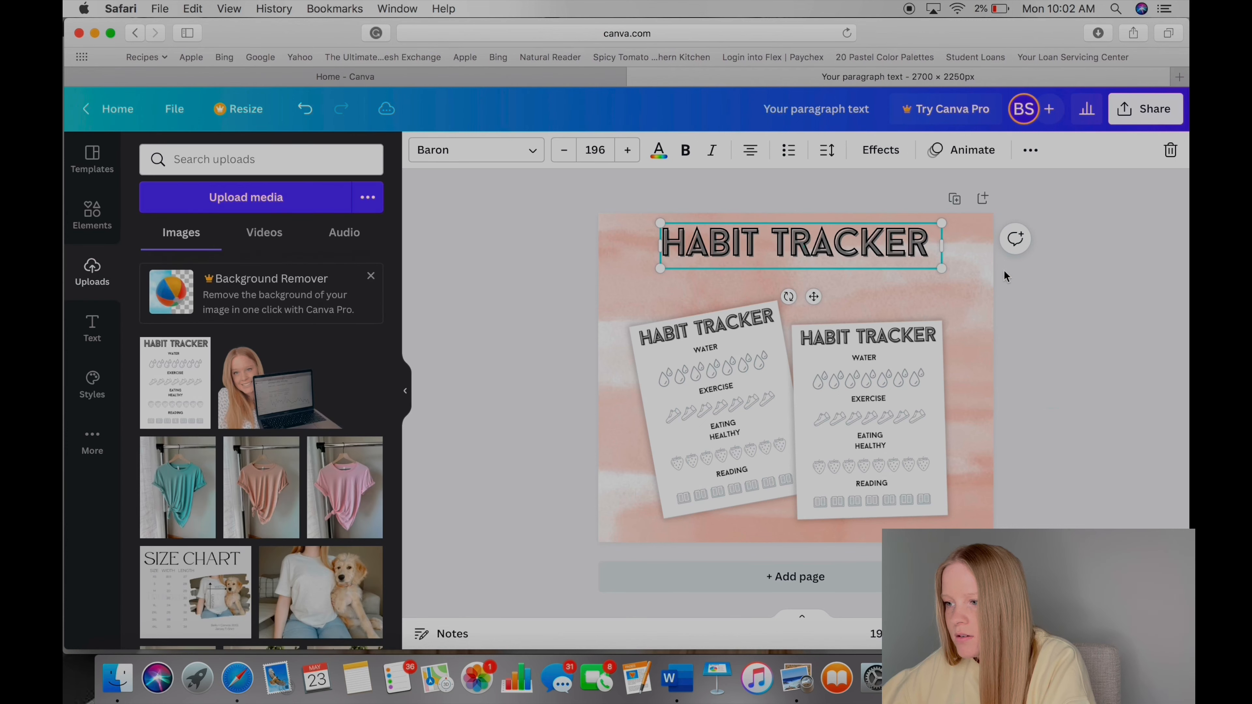
pyautogui.click(1080, 321)
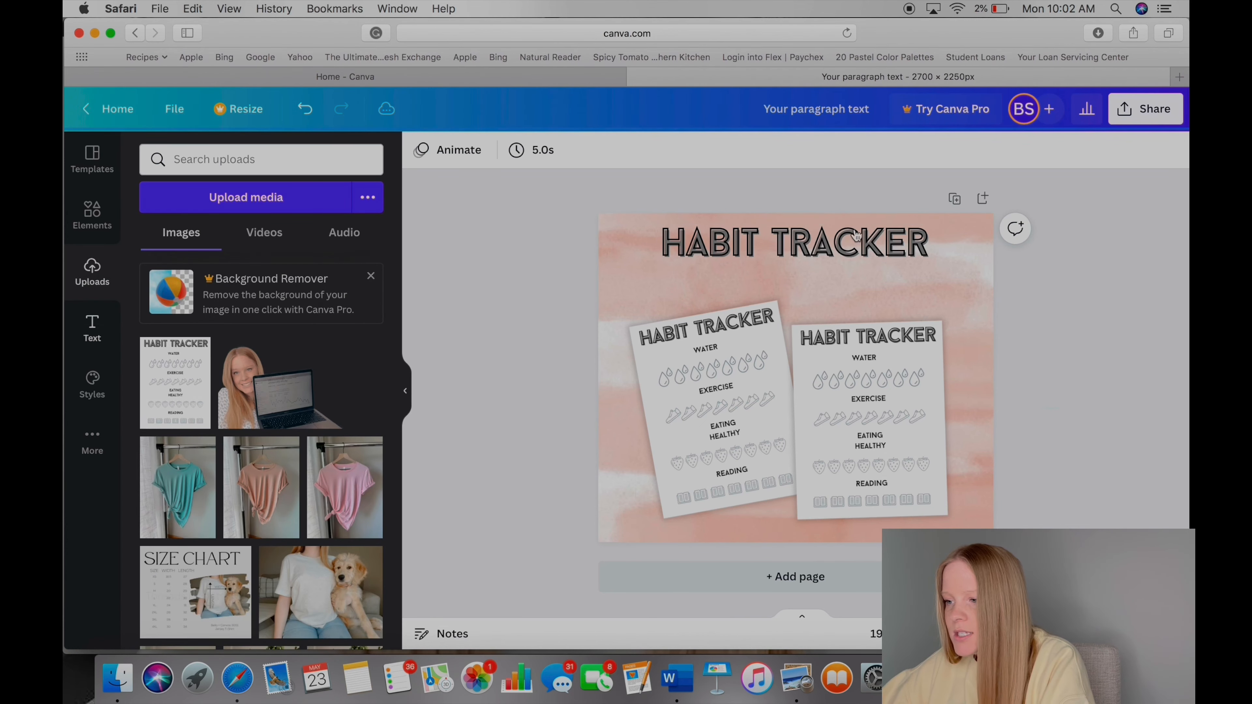
# - Add a subheading text box to the page reading "Done For YOU"
pyautogui.click(92, 328)
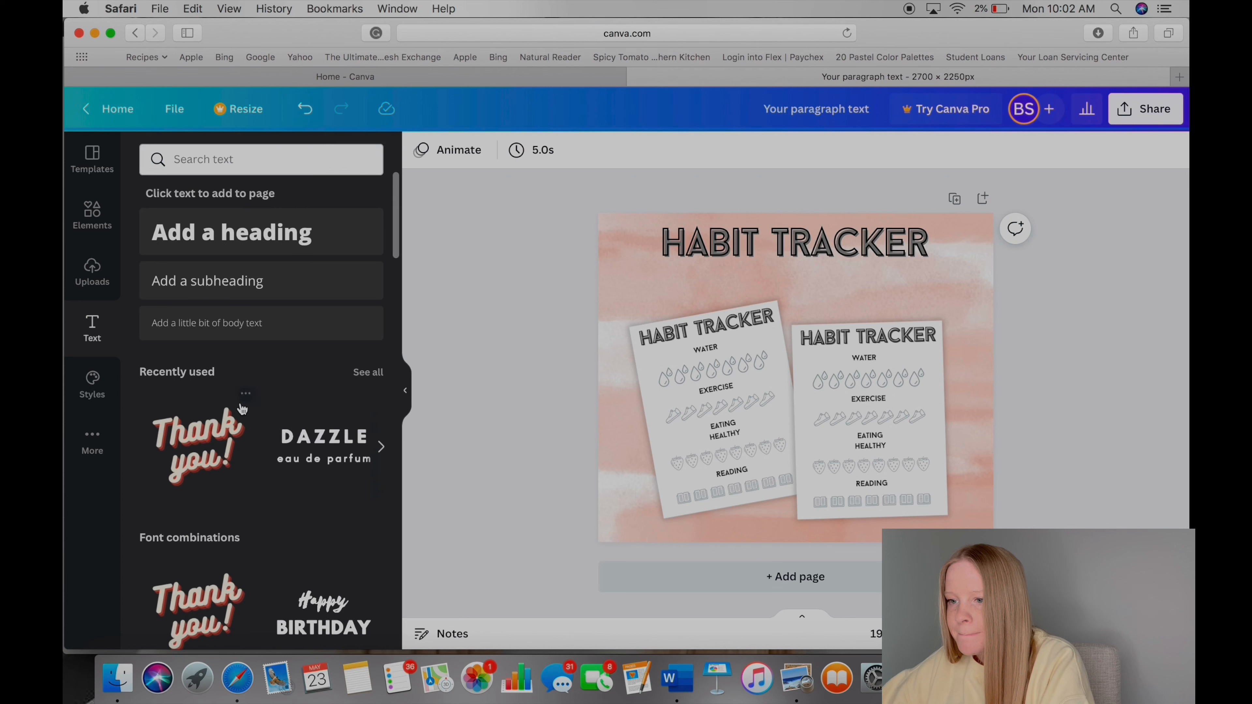
pyautogui.click(221, 281)
pyautogui.write('Done')
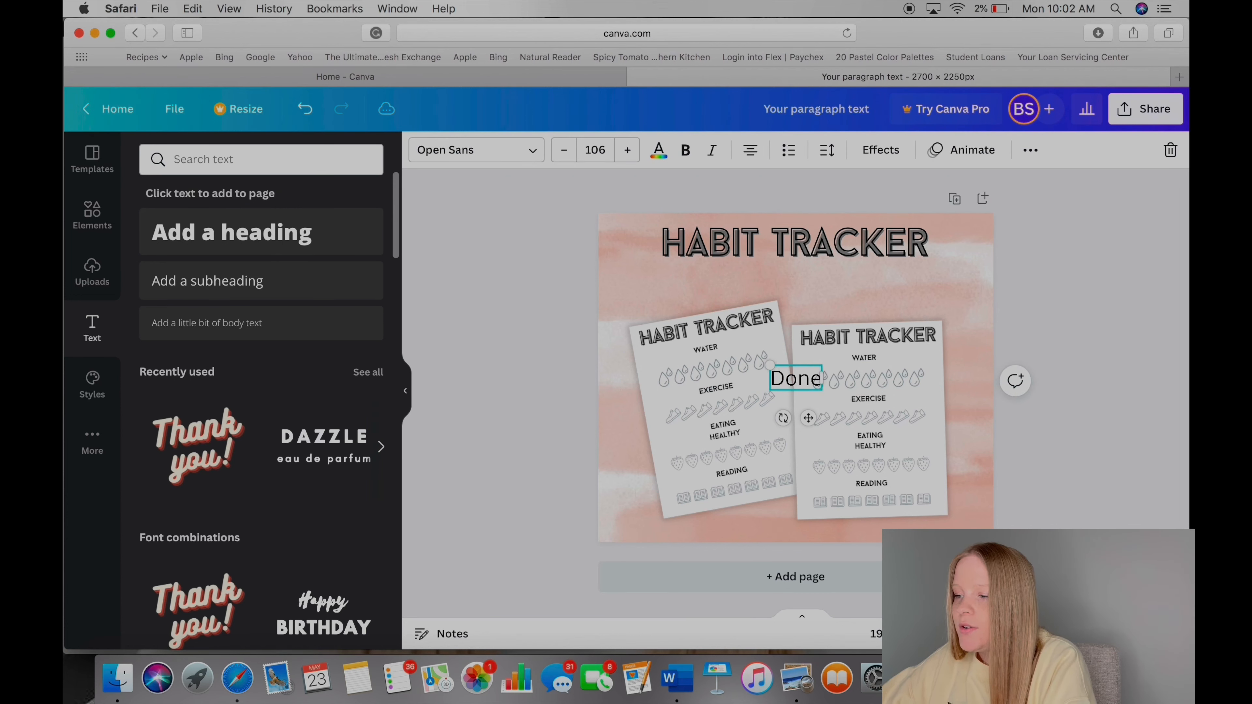
pyautogui.write(' -')
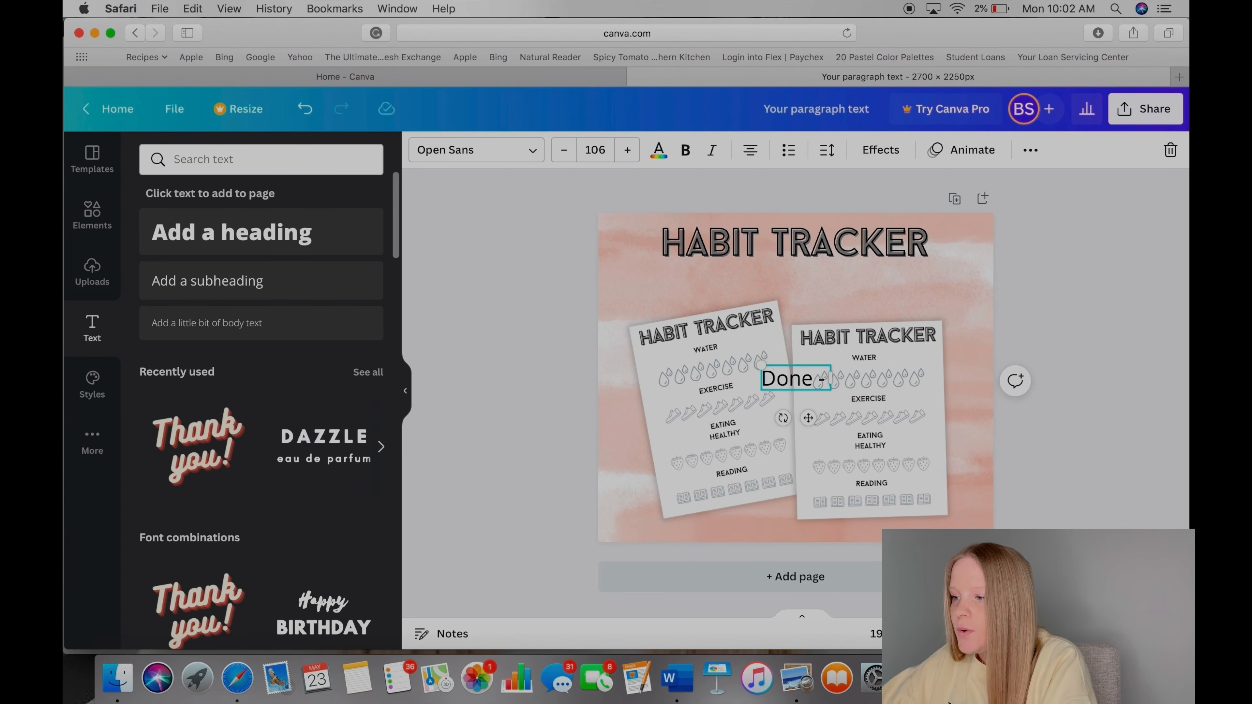
pyautogui.write(' For')
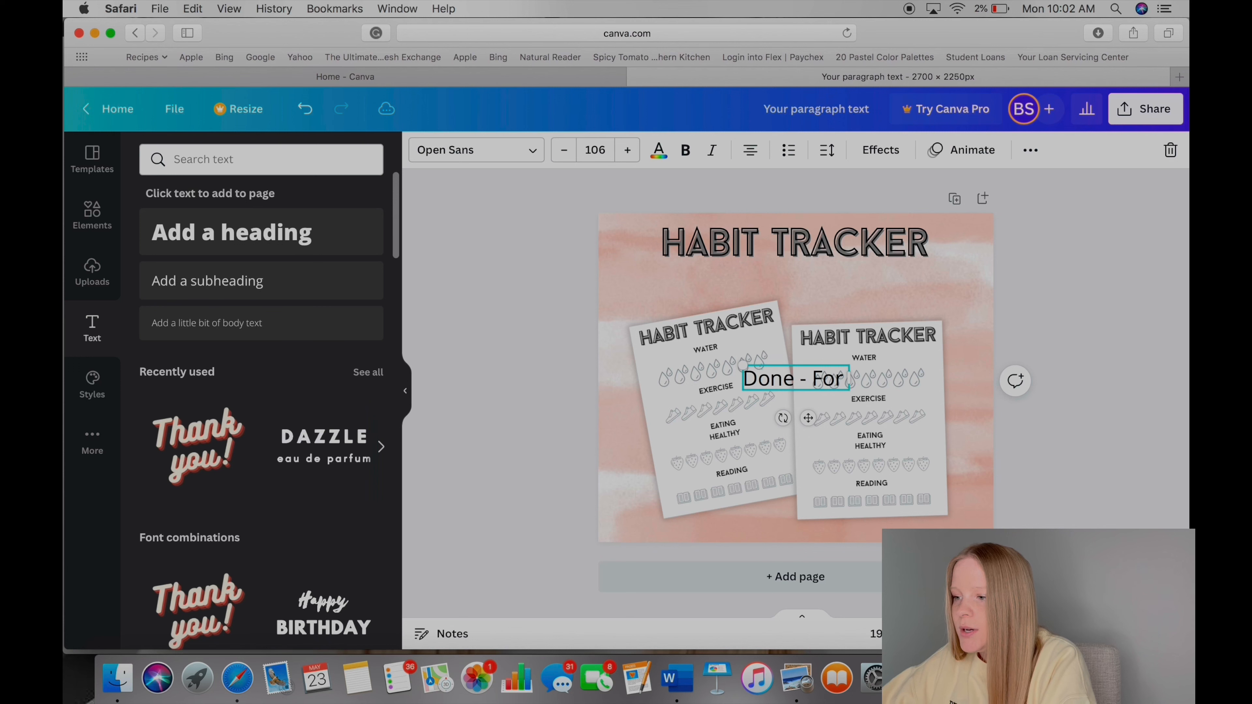
pyautogui.press('BackSpace')
pyautogui.press('BackSpace')
pyautogui.press('BackSpace')
pyautogui.press('BackSpace')
pyautogui.press('BackSpace')
pyautogui.press('BackSpace')
pyautogui.press('BackSpace')
pyautogui.press('BackSpace')
pyautogui.press('BackSpace')
pyautogui.press('BackSpace')
pyautogui.write('Done For YOU')
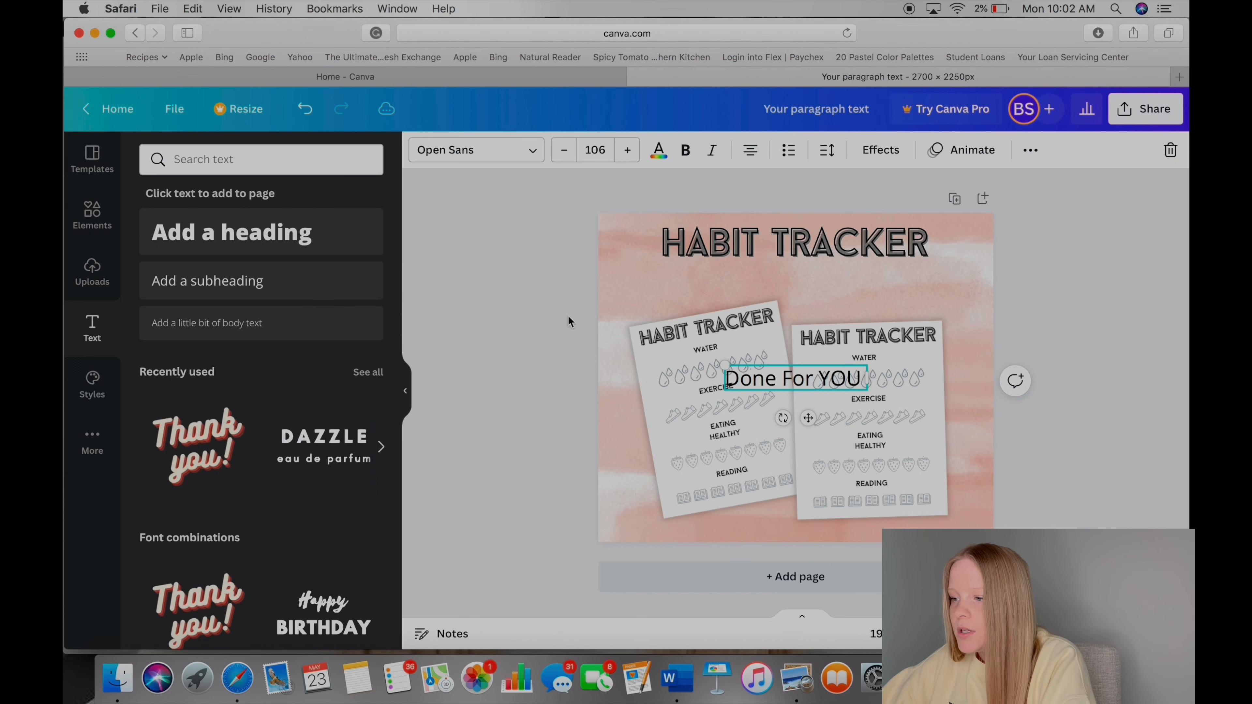
# - Retype the first two words of the subheading in capitals so it reads "DONE FOR YOU"
pyautogui.moveTo(745, 378); pyautogui.dragTo(738, 378)
pyautogui.write('DONE')
pyautogui.press('BackSpace')
pyautogui.press('BackSpace')
pyautogui.press('BackSpace')
pyautogui.press('BackSpace')
pyautogui.press('BackSpace')
pyautogui.press('BackSpace')
pyautogui.write('DONE')
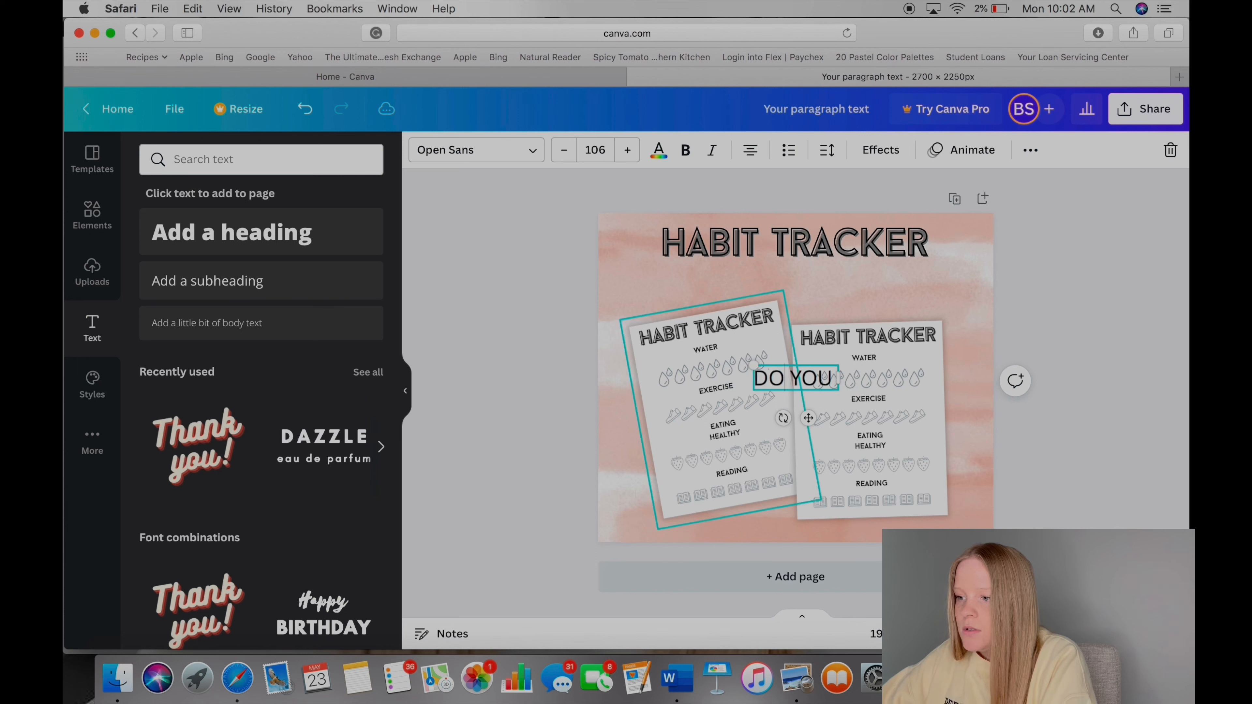
pyautogui.write(' For')
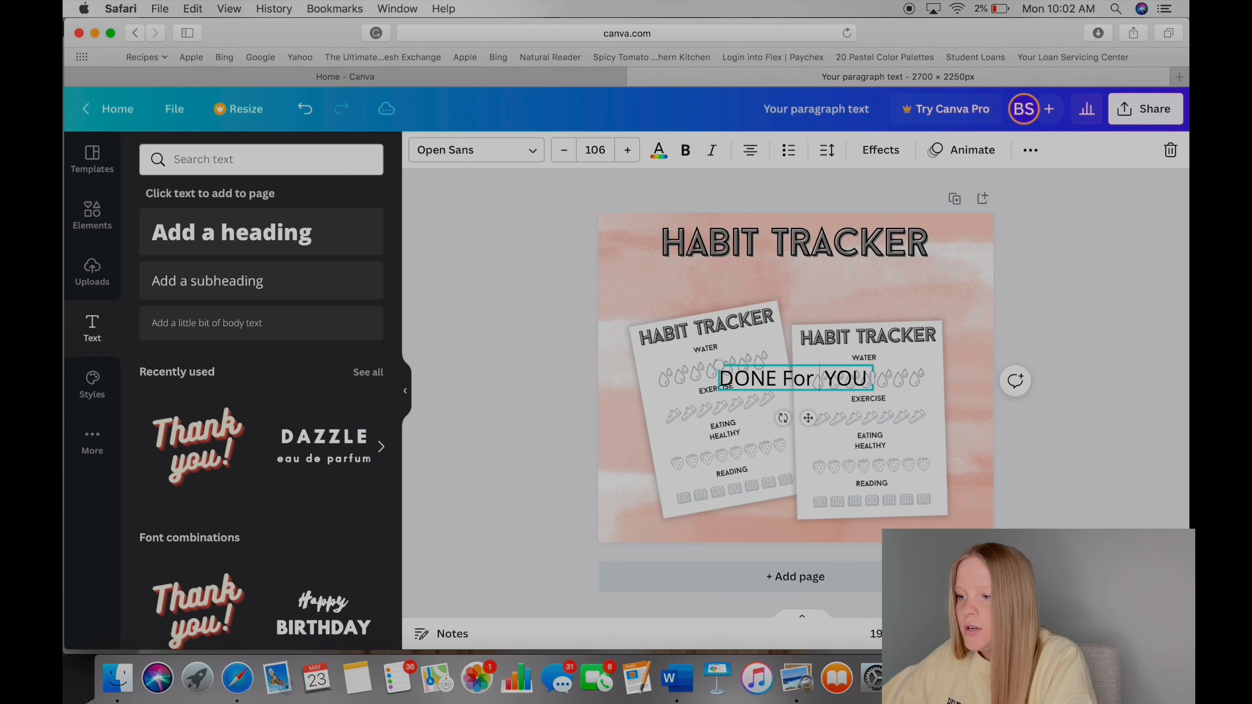
pyautogui.press('BackSpace')
pyautogui.press('BackSpace')
pyautogui.press('BackSpace')
pyautogui.write('FOR')
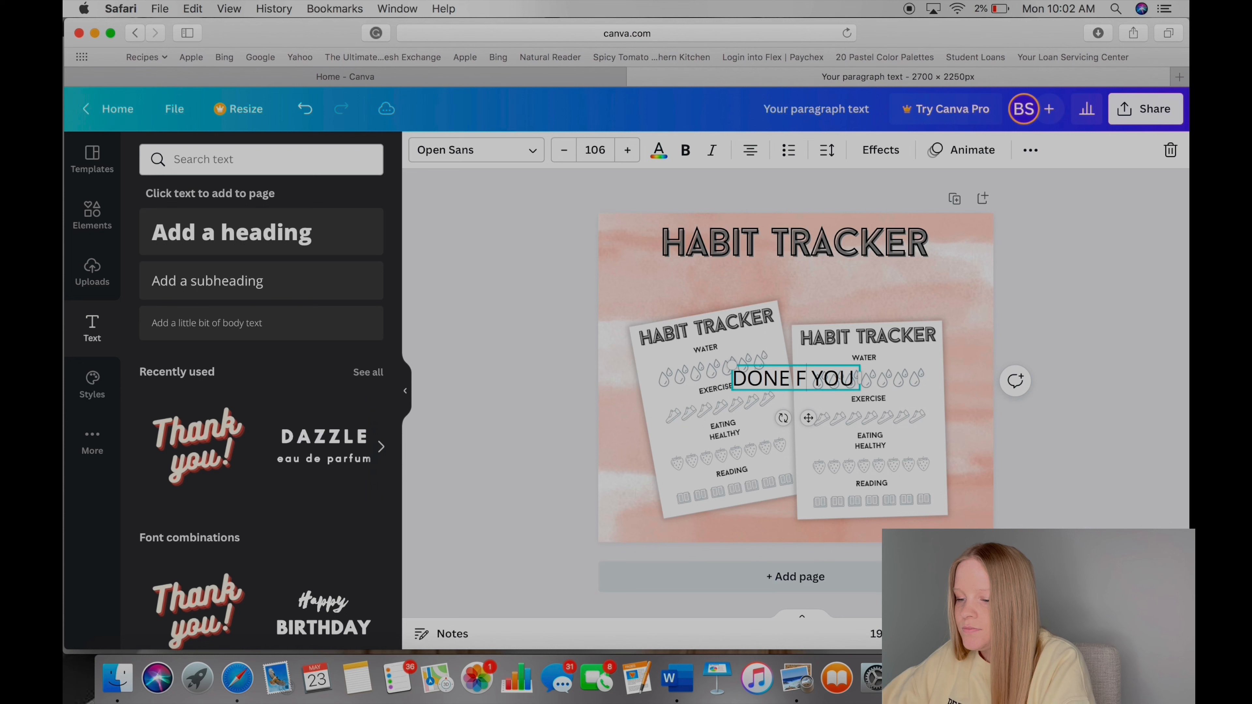
# - Insert spaced hyphens between the subheading's words so it reads "DONE - FOR - YOU"
pyautogui.write('-')
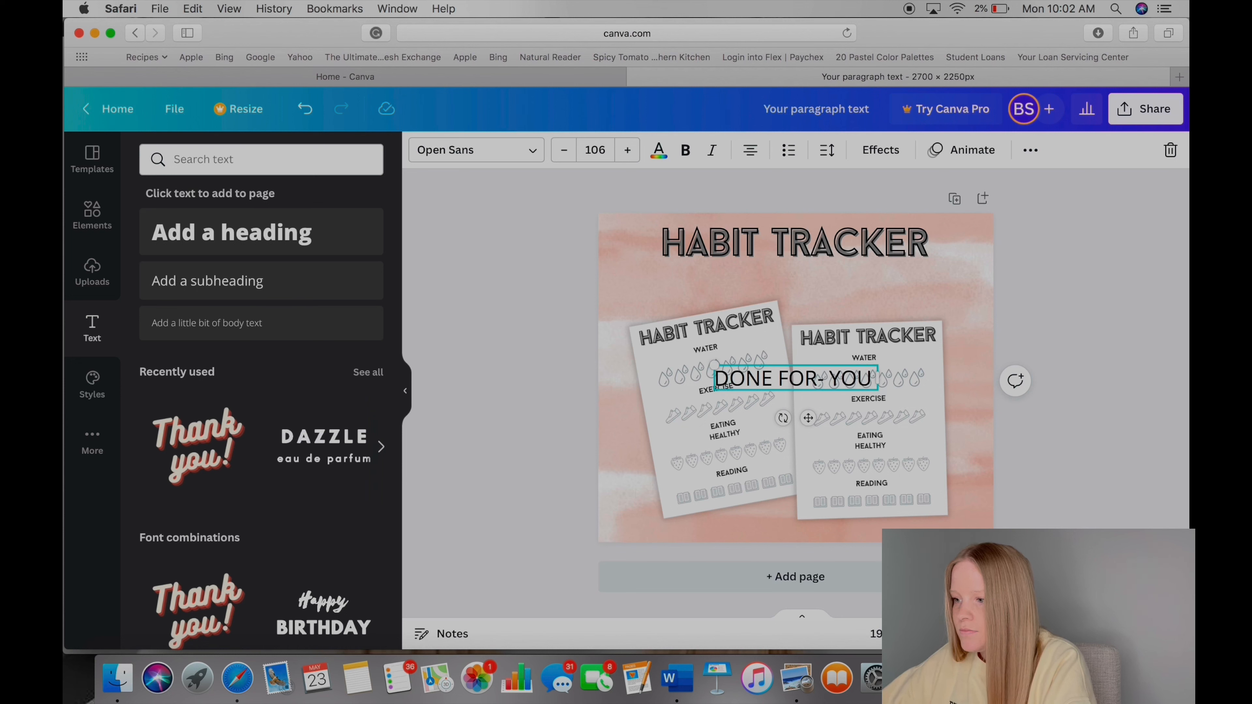
pyautogui.press('Left')
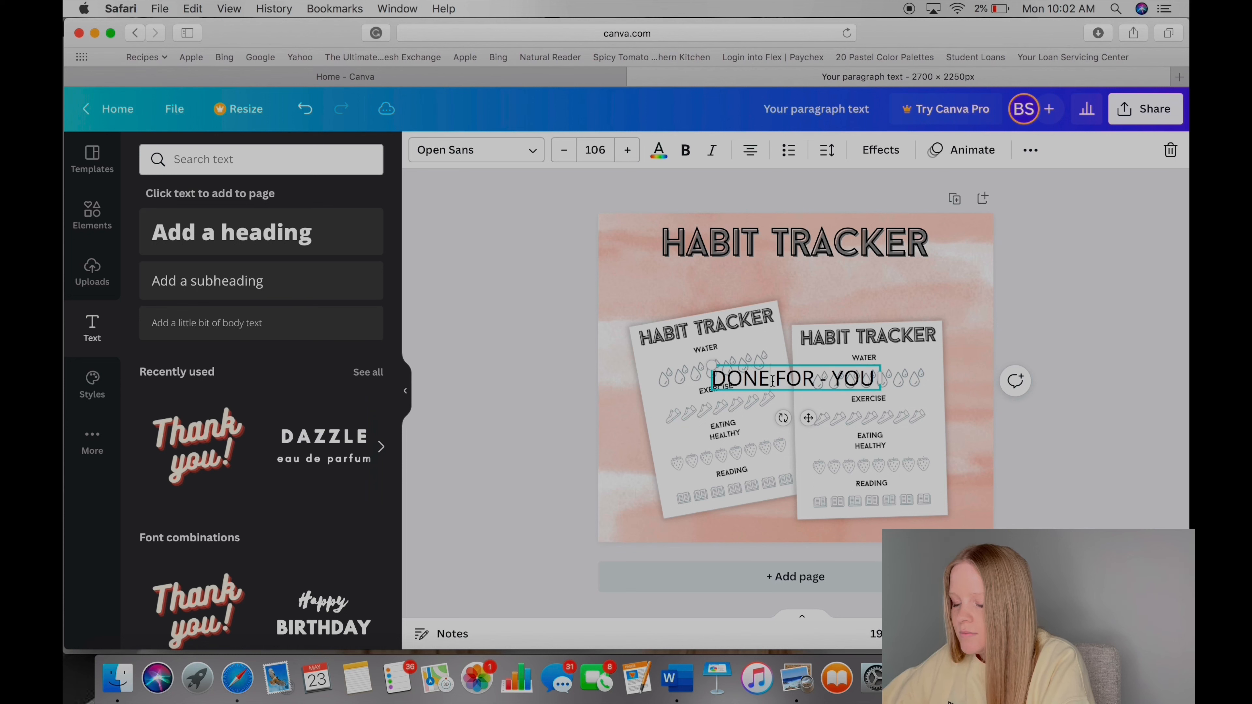
pyautogui.write('-')
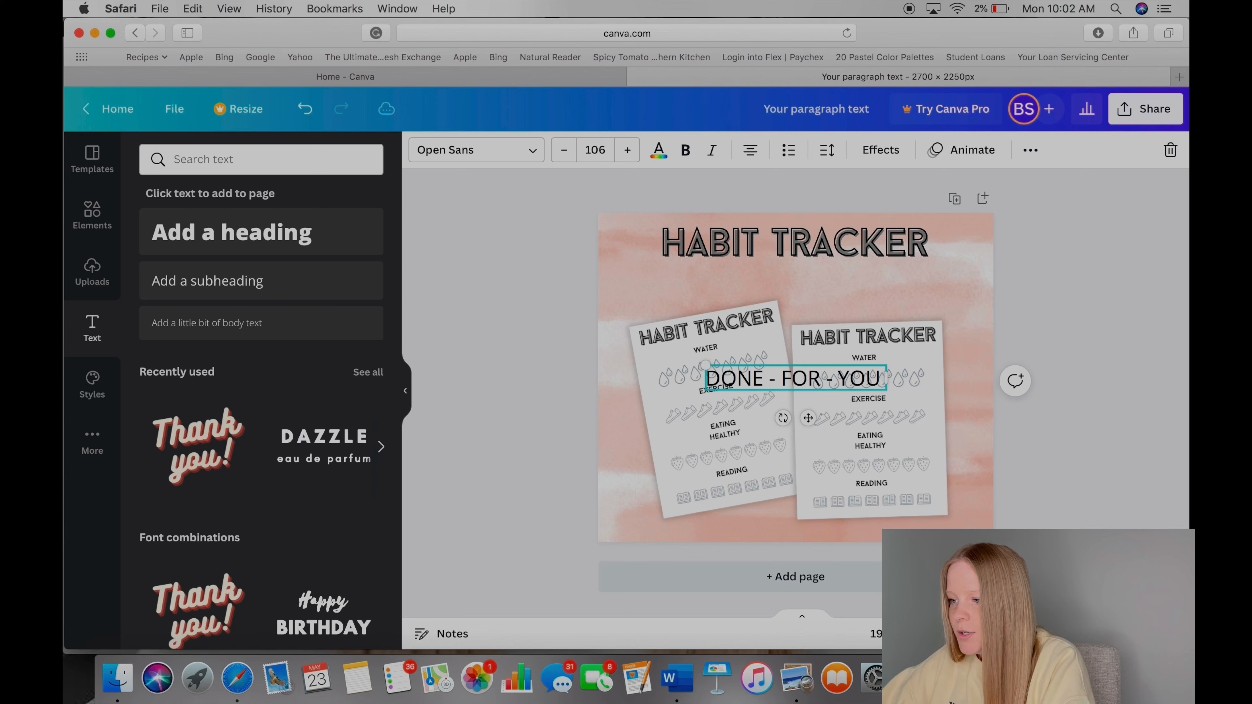
# - Place the DONE - FOR - YOU subheading just beneath the HABIT TRACKER title and set its font to Brittany
pyautogui.moveTo(808, 418); pyautogui.dragTo(807, 320)
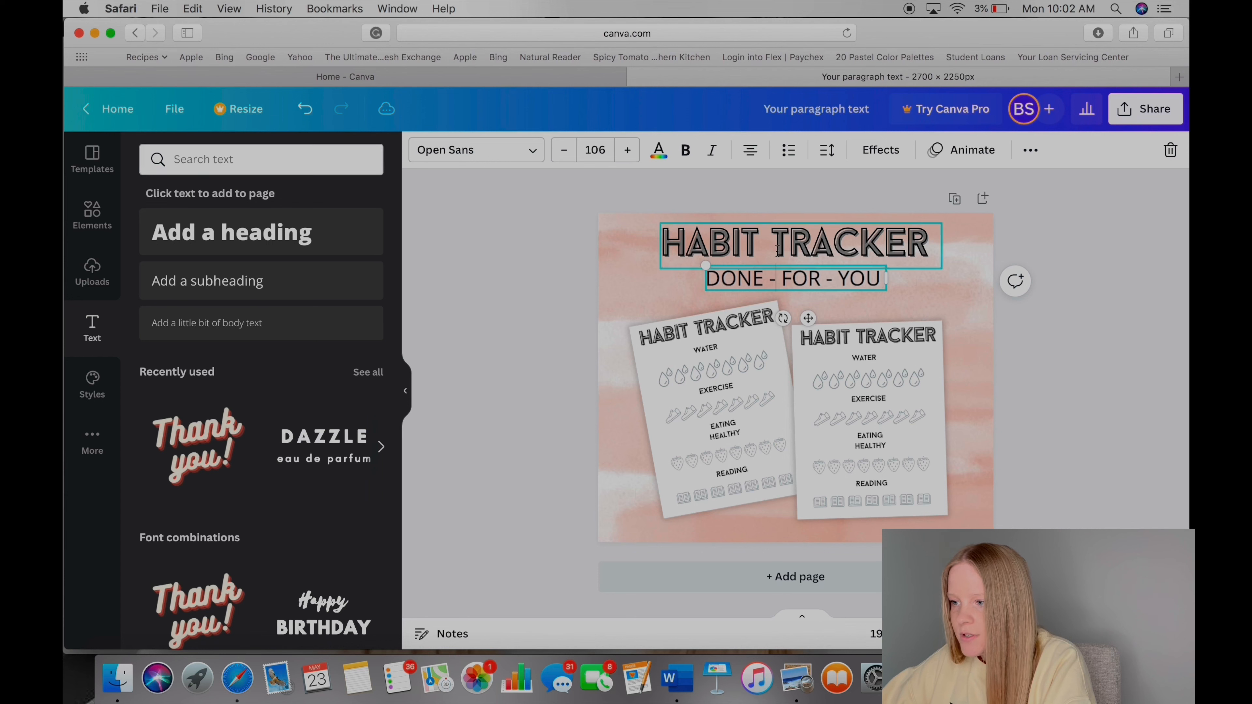
pyautogui.tripleClick(758, 280)
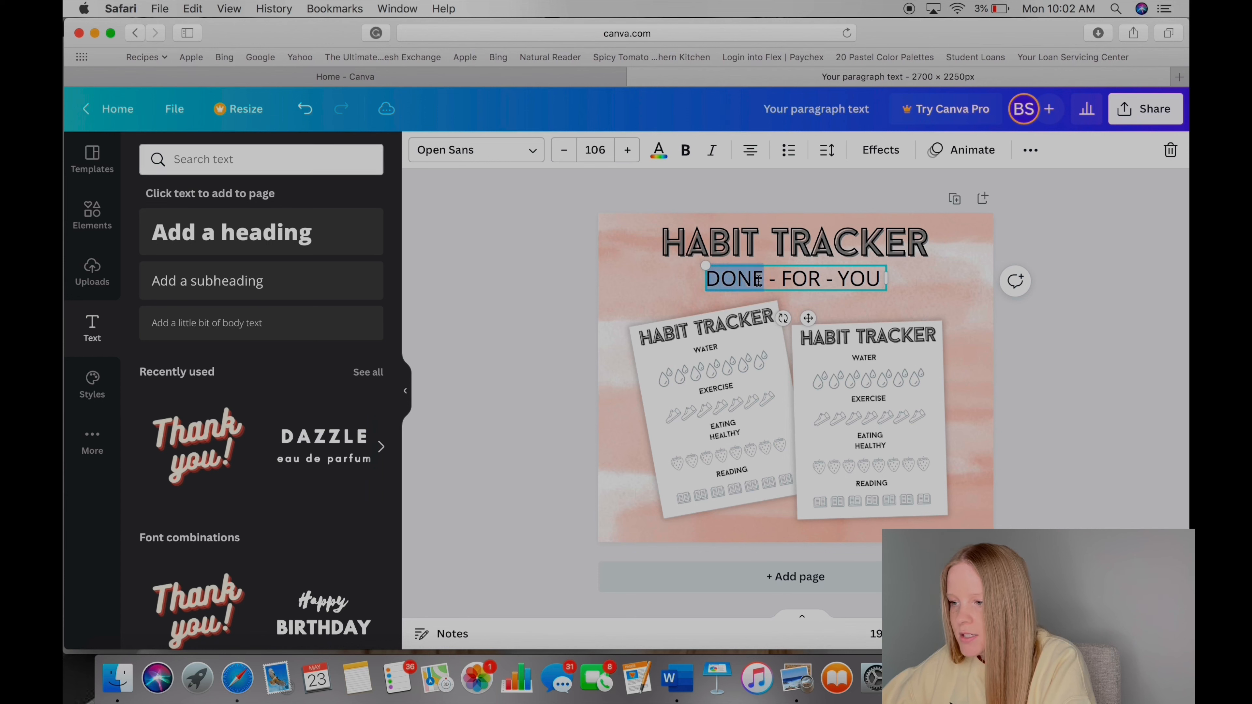
pyautogui.click(536, 160)
pyautogui.write('britatany')
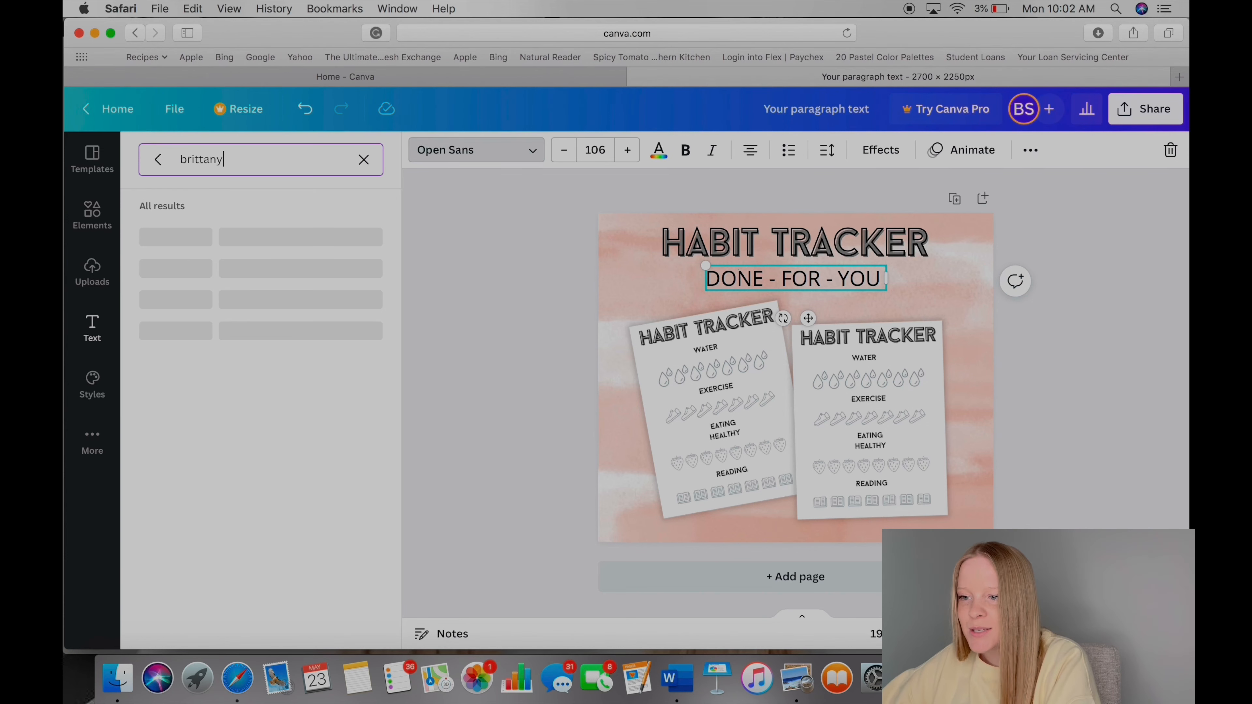
pyautogui.press('Return')
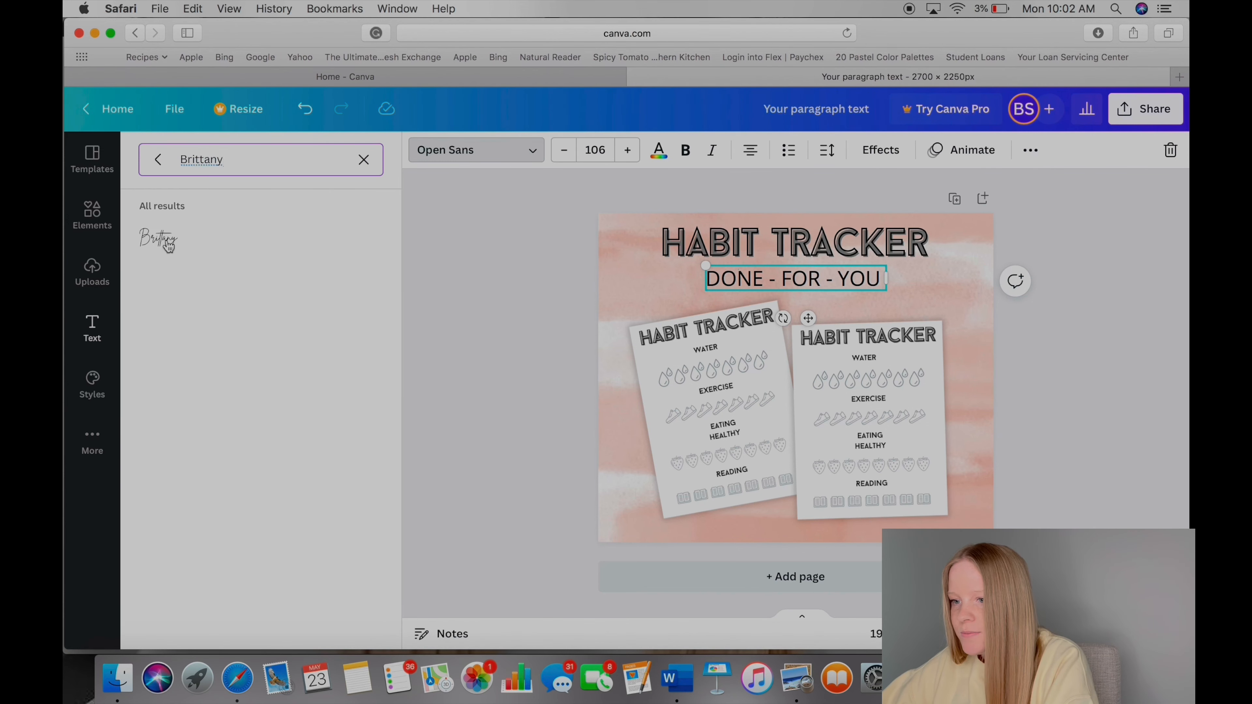
pyautogui.click(158, 242)
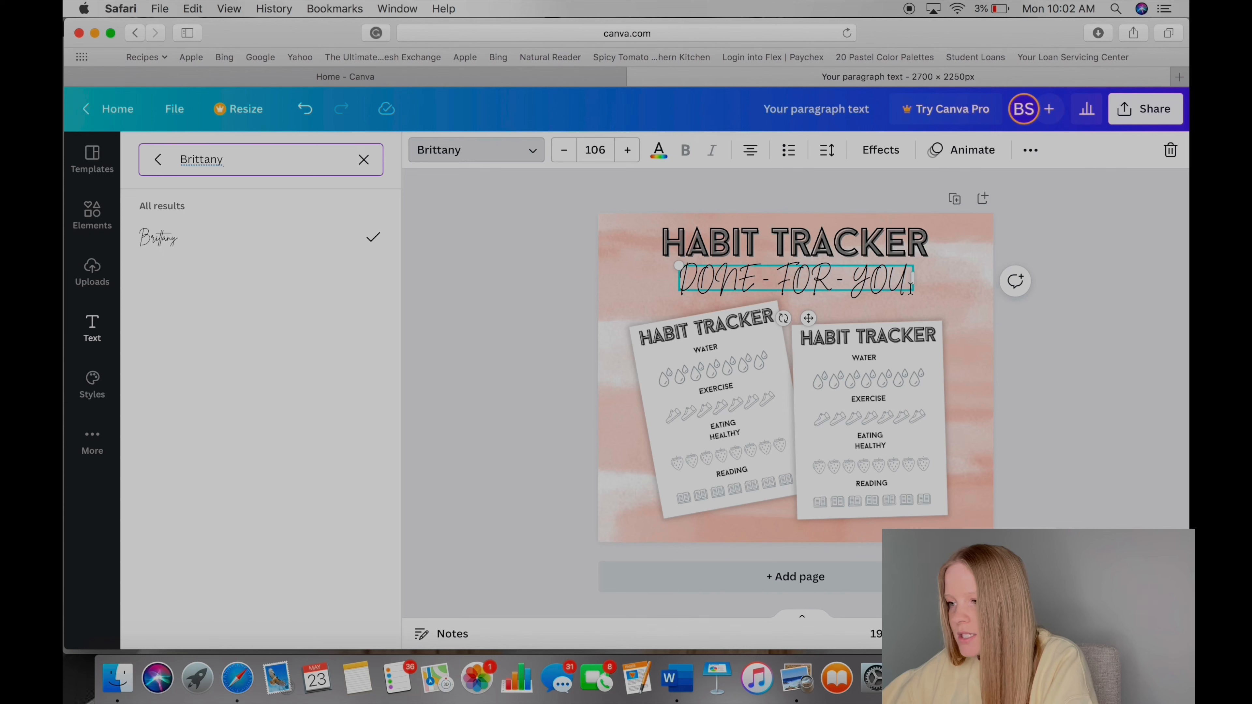
# - Shrink the subheading to about size 68.8 and recenter it beneath the title
pyautogui.moveTo(911, 286); pyautogui.dragTo(833, 284)
pyautogui.moveTo(768, 309); pyautogui.dragTo(817, 311)
pyautogui.click(1049, 283)
pyautogui.click(1101, 355)
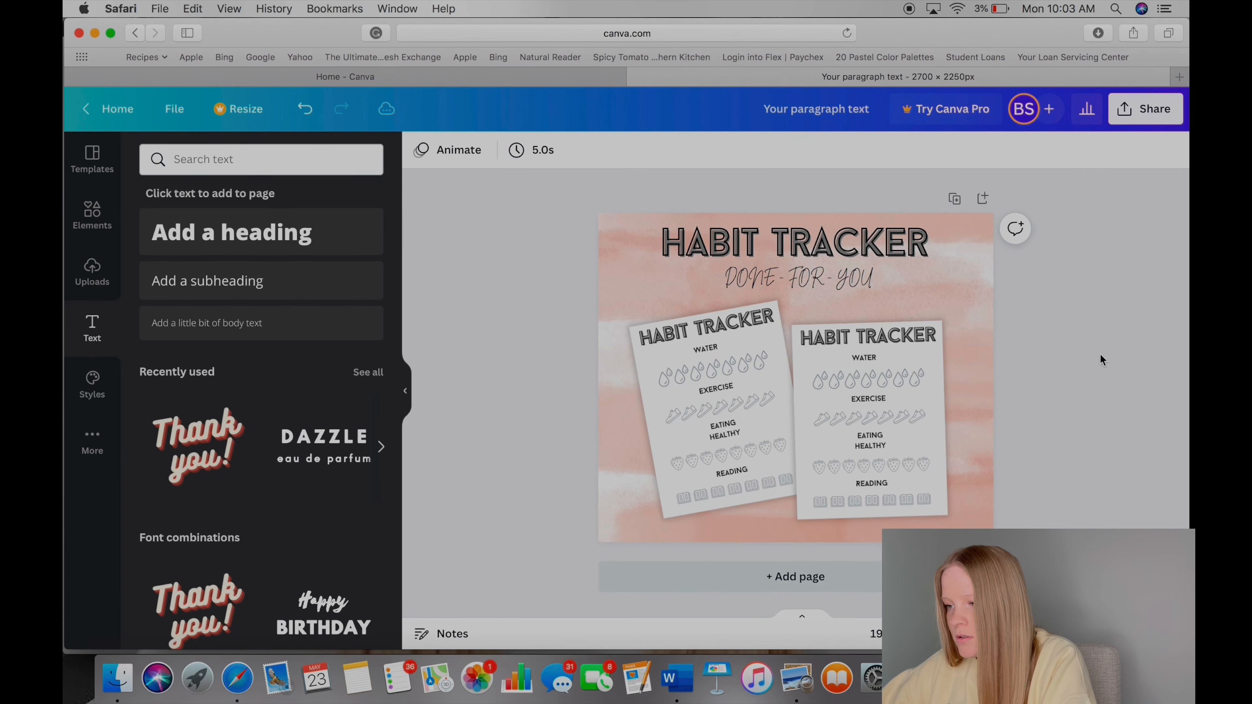
# - Apply the Background text effect to the subheading in the pale custom color #E8E8E0
pyautogui.click(819, 282)
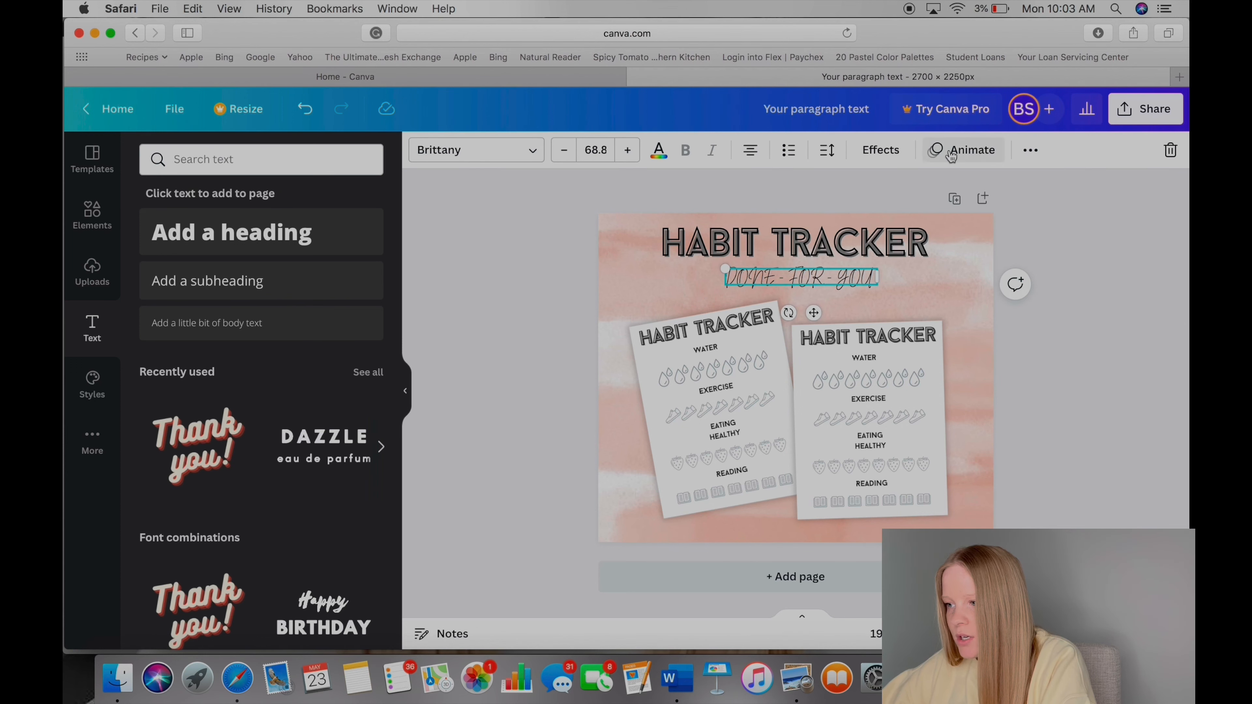
pyautogui.click(880, 150)
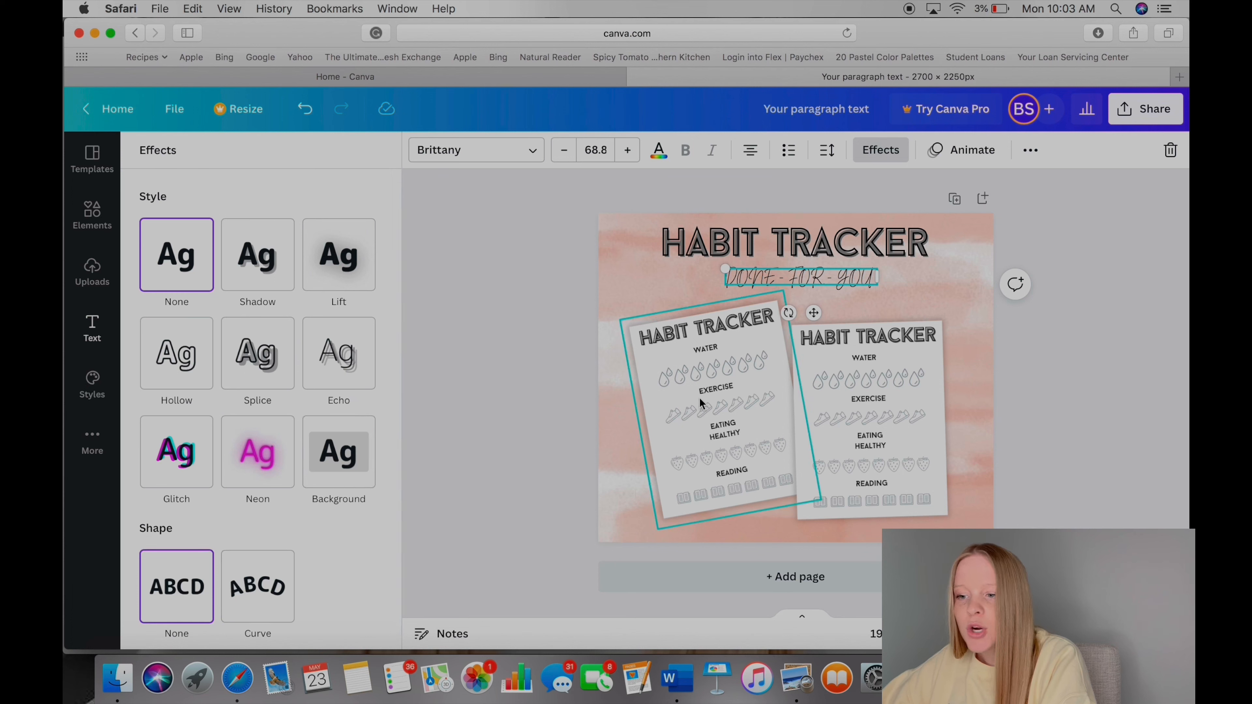
pyautogui.click(348, 459)
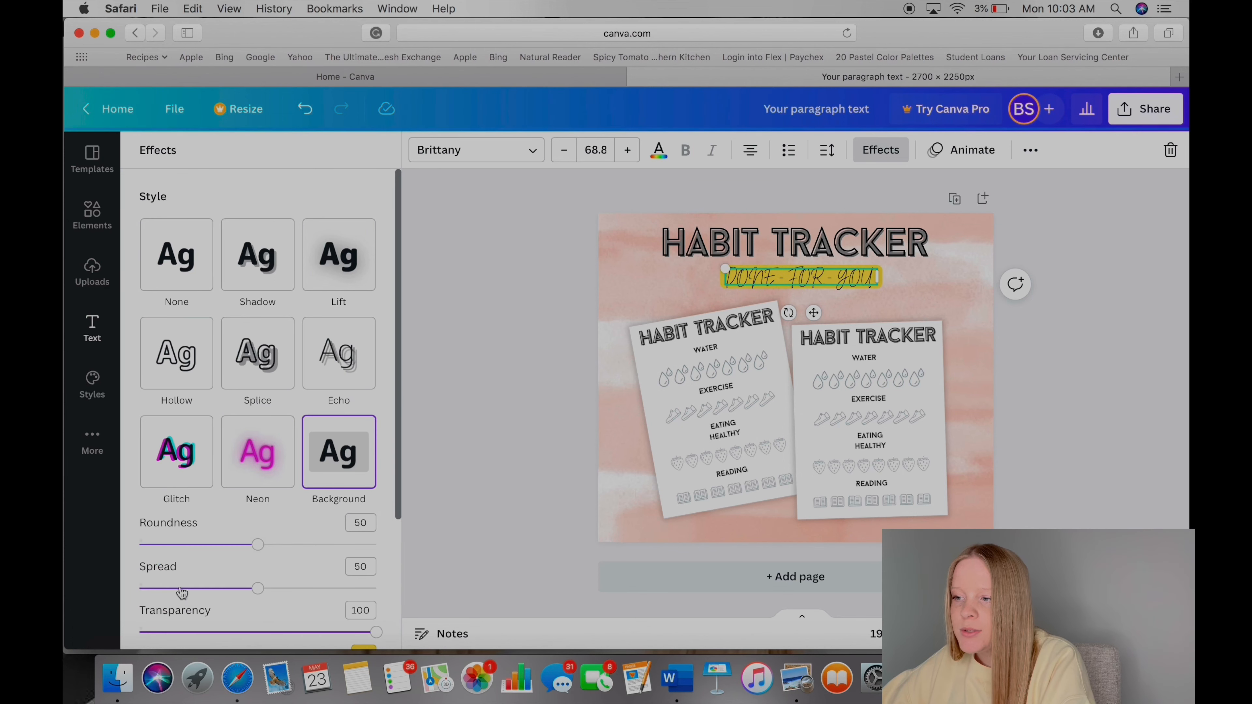
pyautogui.scroll(-4, 281, 527)
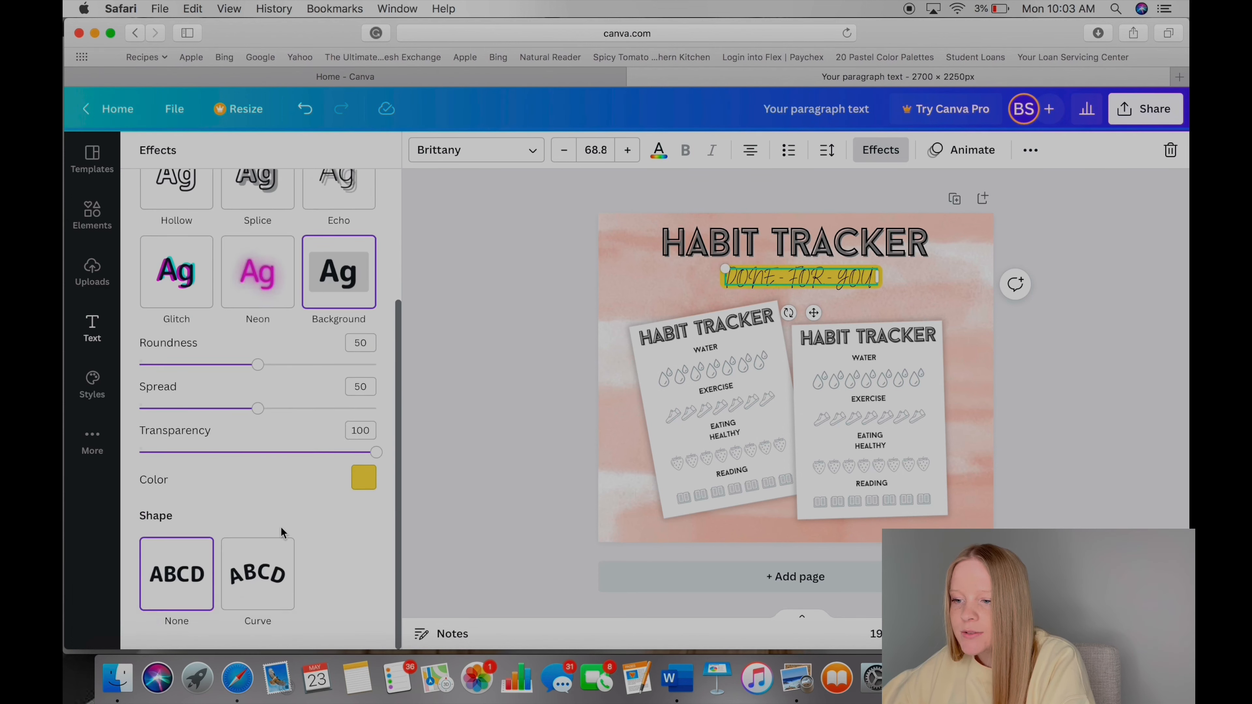
pyautogui.click(361, 479)
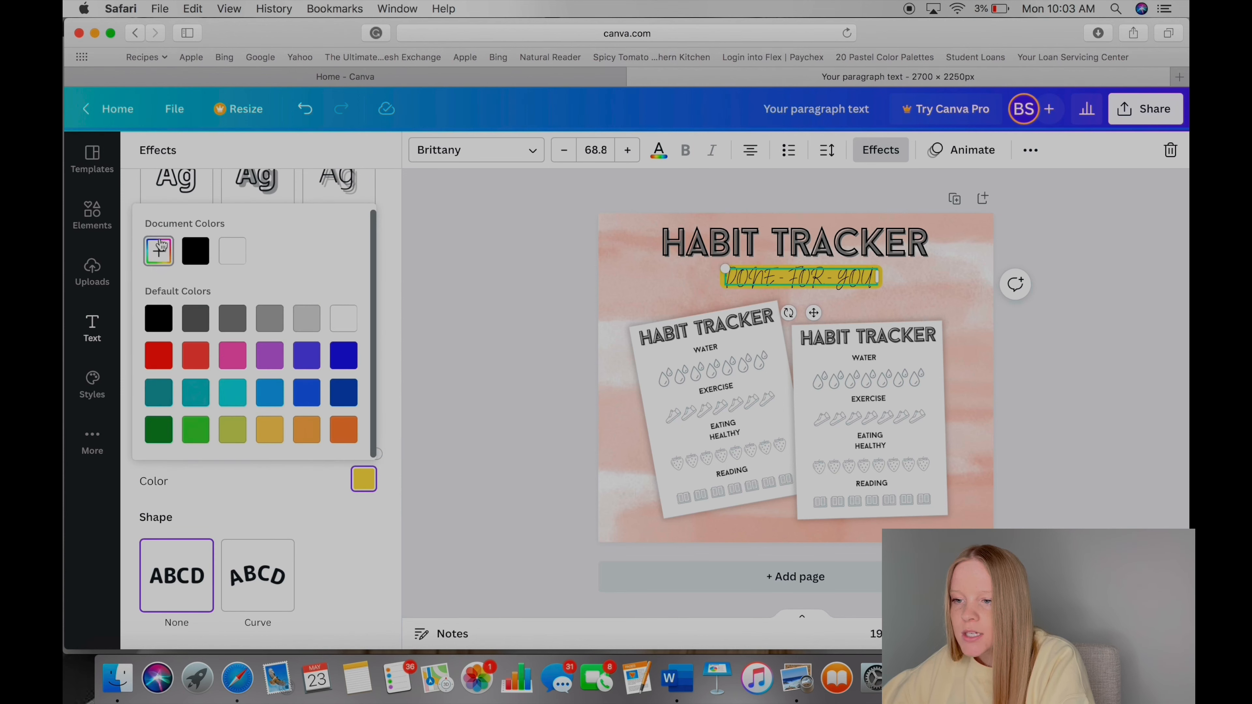
pyautogui.click(158, 251)
pyautogui.moveTo(187, 312); pyautogui.dragTo(151, 290)
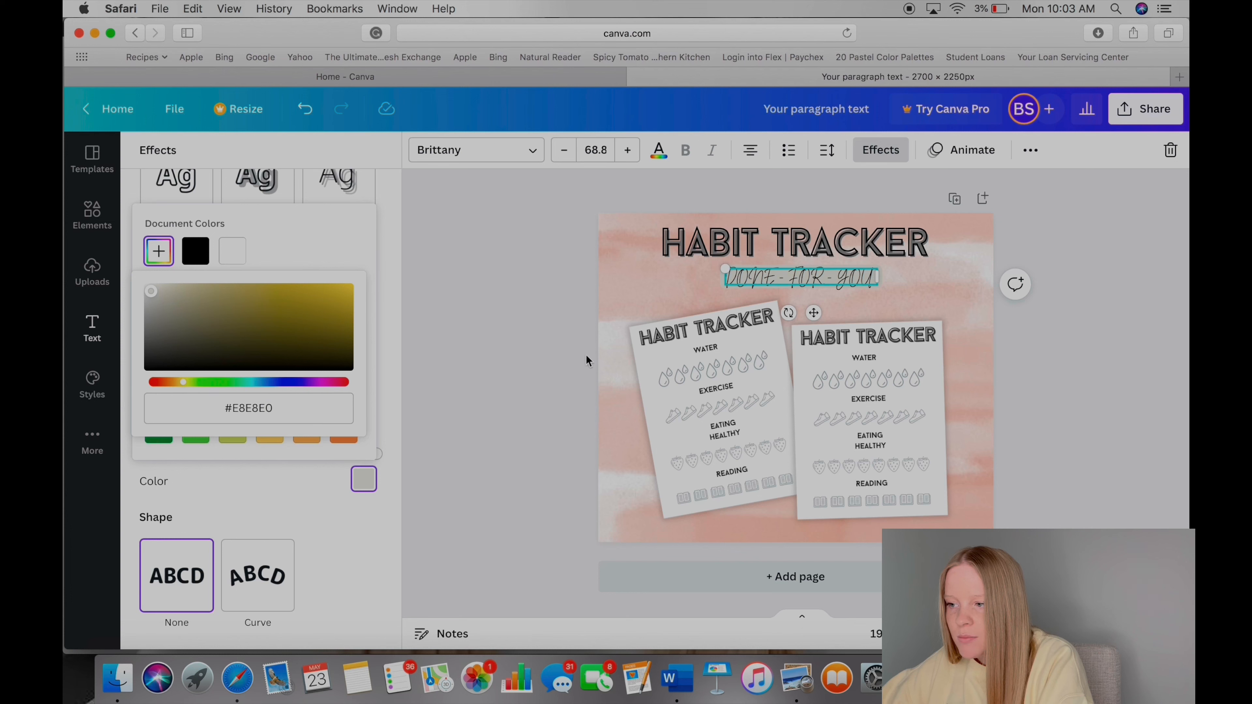
pyautogui.click(507, 341)
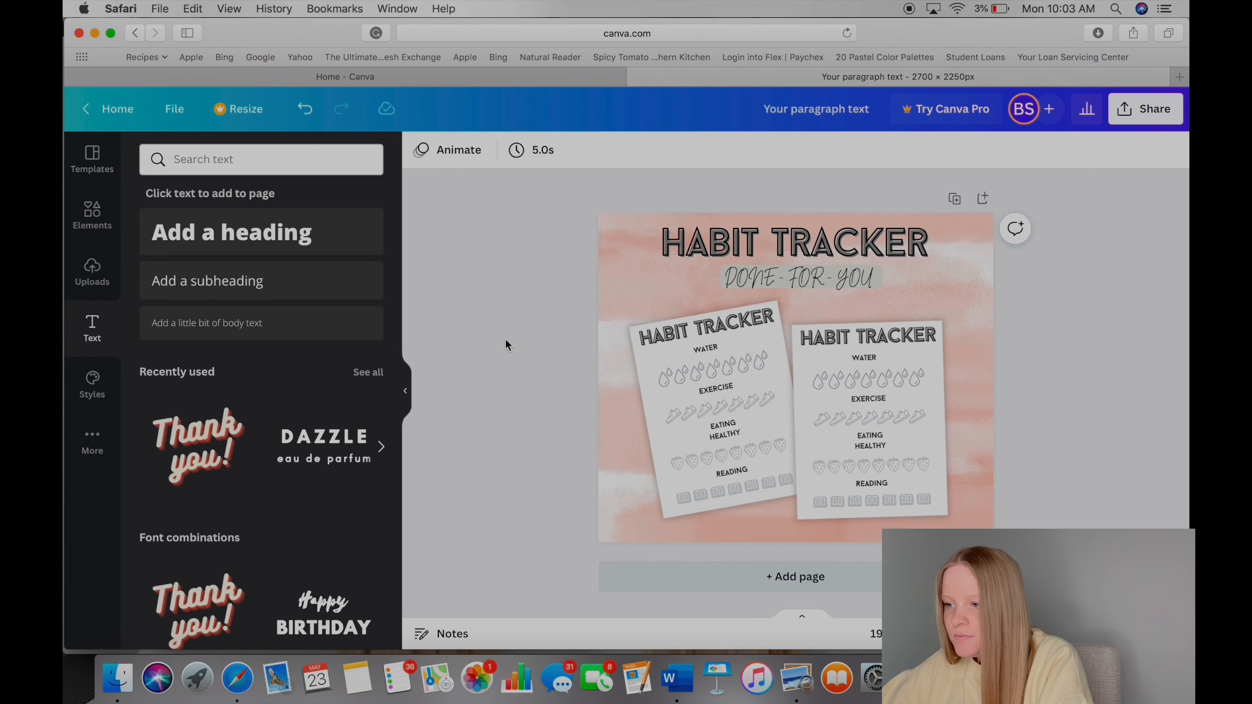
# - Undo the subheading's background effect and its last resize
pyautogui.doubleClick(802, 277)
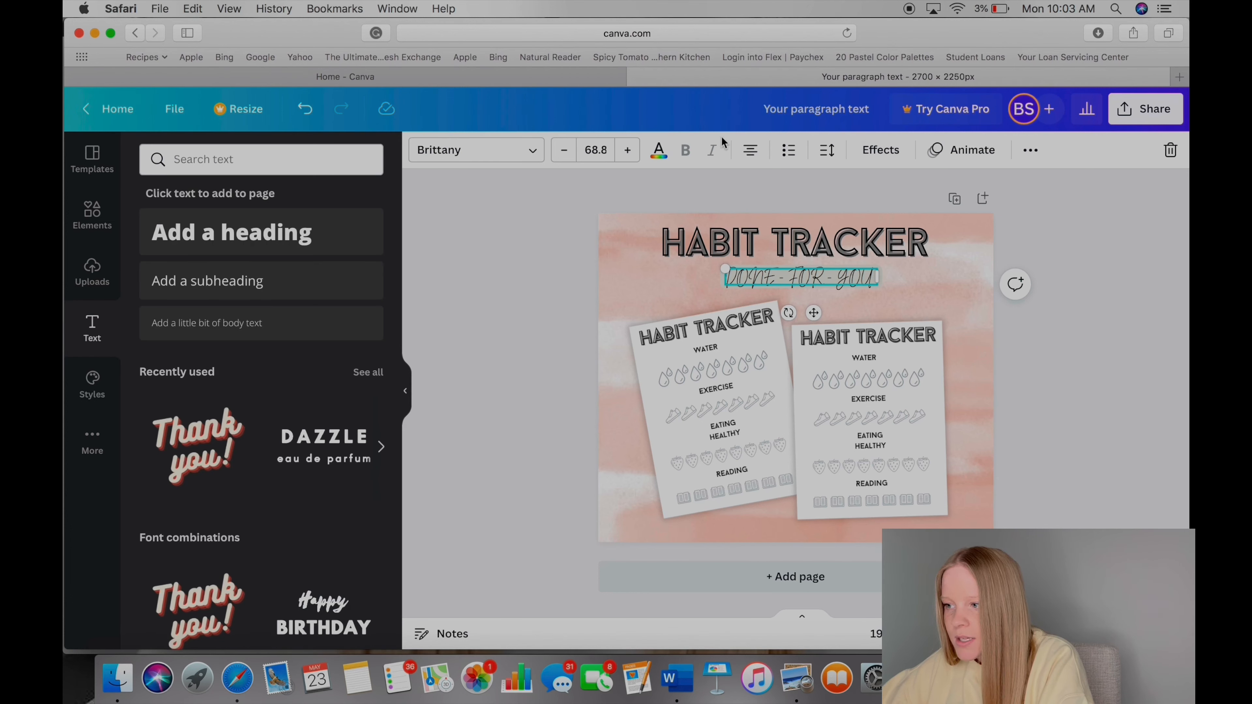
pyautogui.click(882, 150)
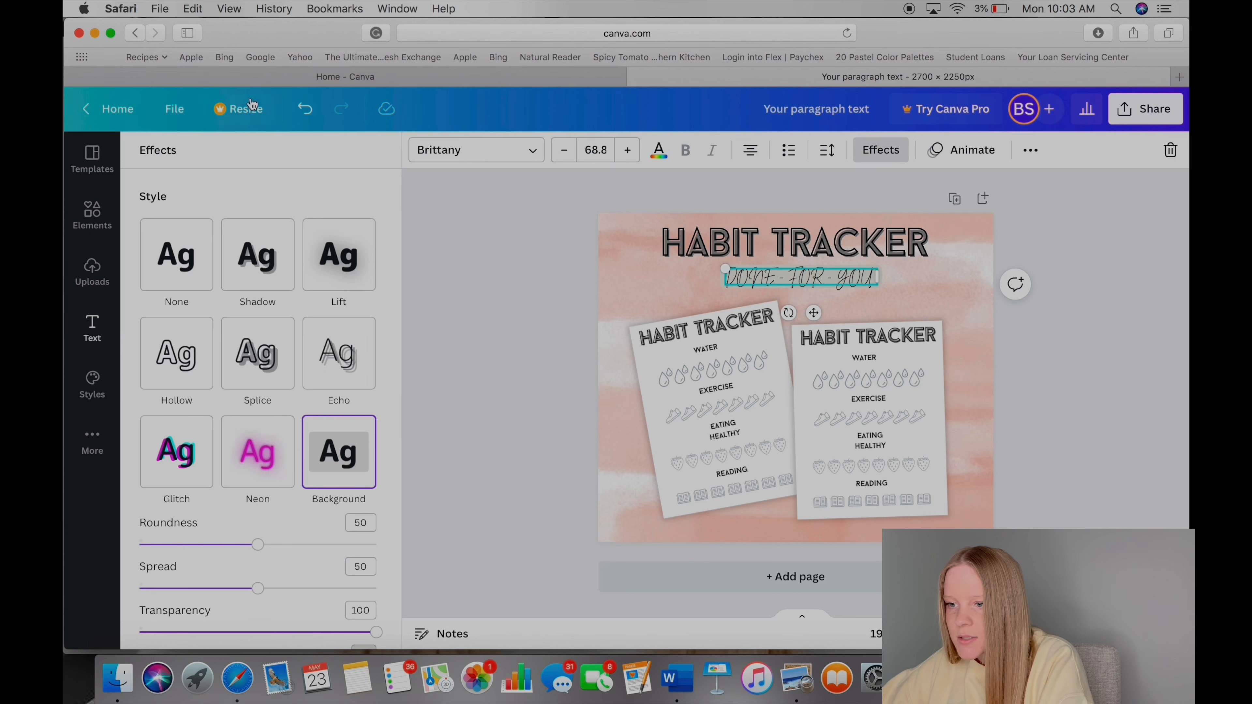
pyautogui.click(311, 110)
pyautogui.click(310, 110)
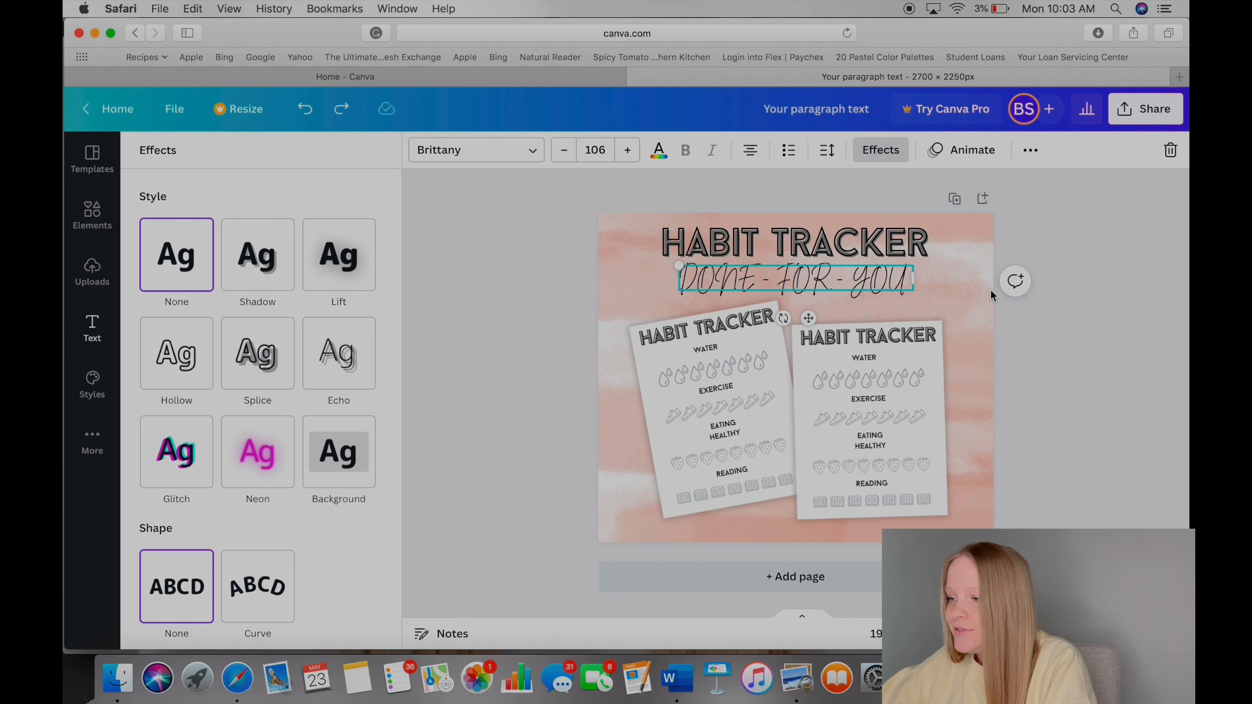
# - Reduce the subheading to about size 95.5 and center it beneath the title
pyautogui.moveTo(910, 282); pyautogui.dragTo(910, 287)
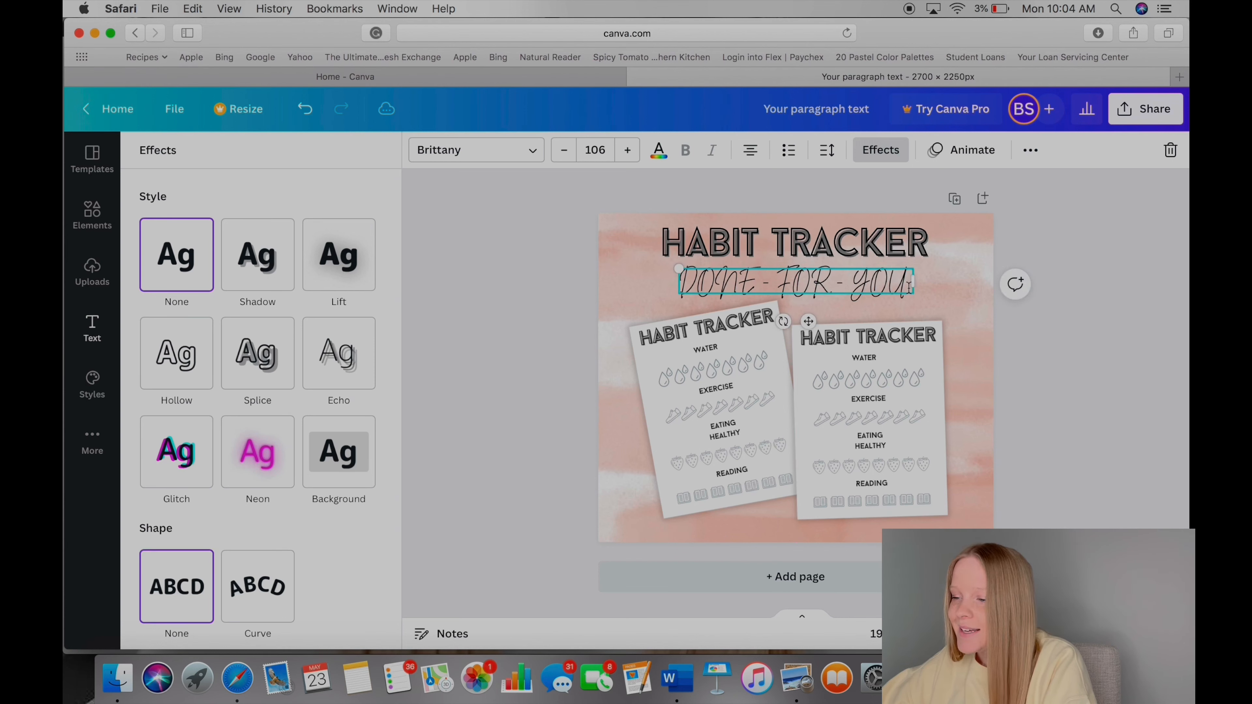
pyautogui.moveTo(681, 295); pyautogui.dragTo(703, 295)
pyautogui.moveTo(821, 320); pyautogui.dragTo(809, 319)
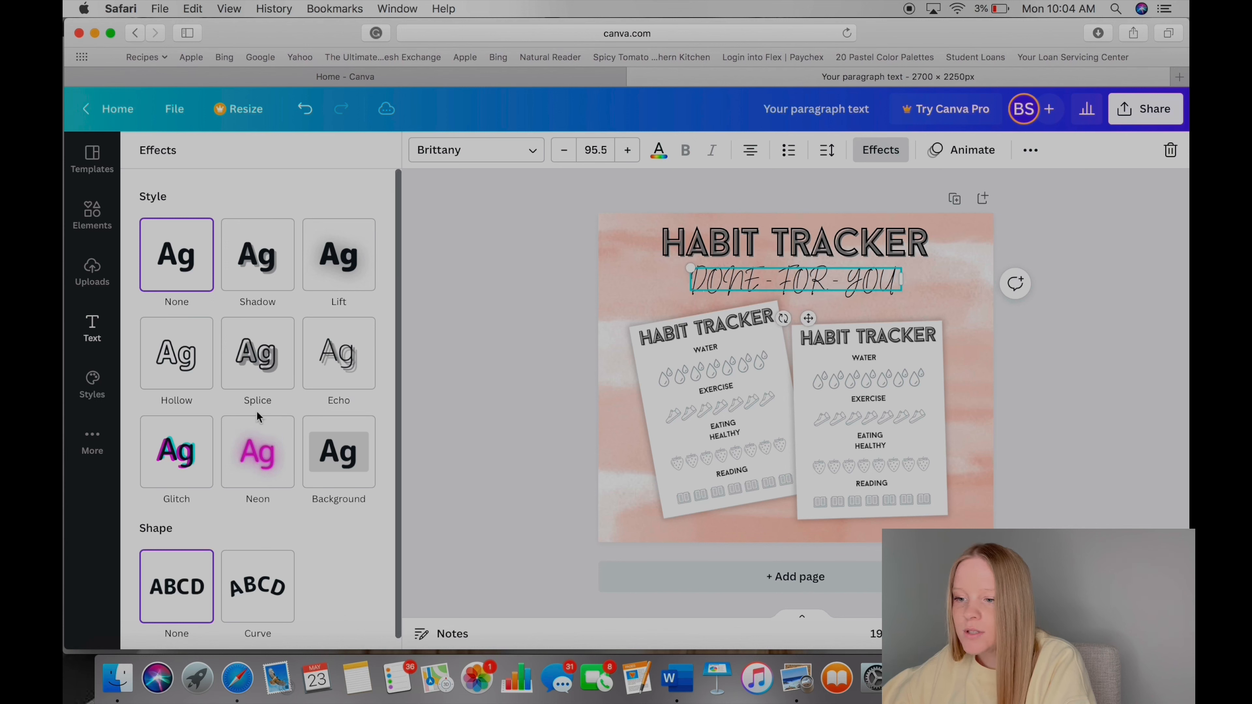
# - Apply the Background text effect to the subheading with roundness 63 and spread 65
pyautogui.click(337, 474)
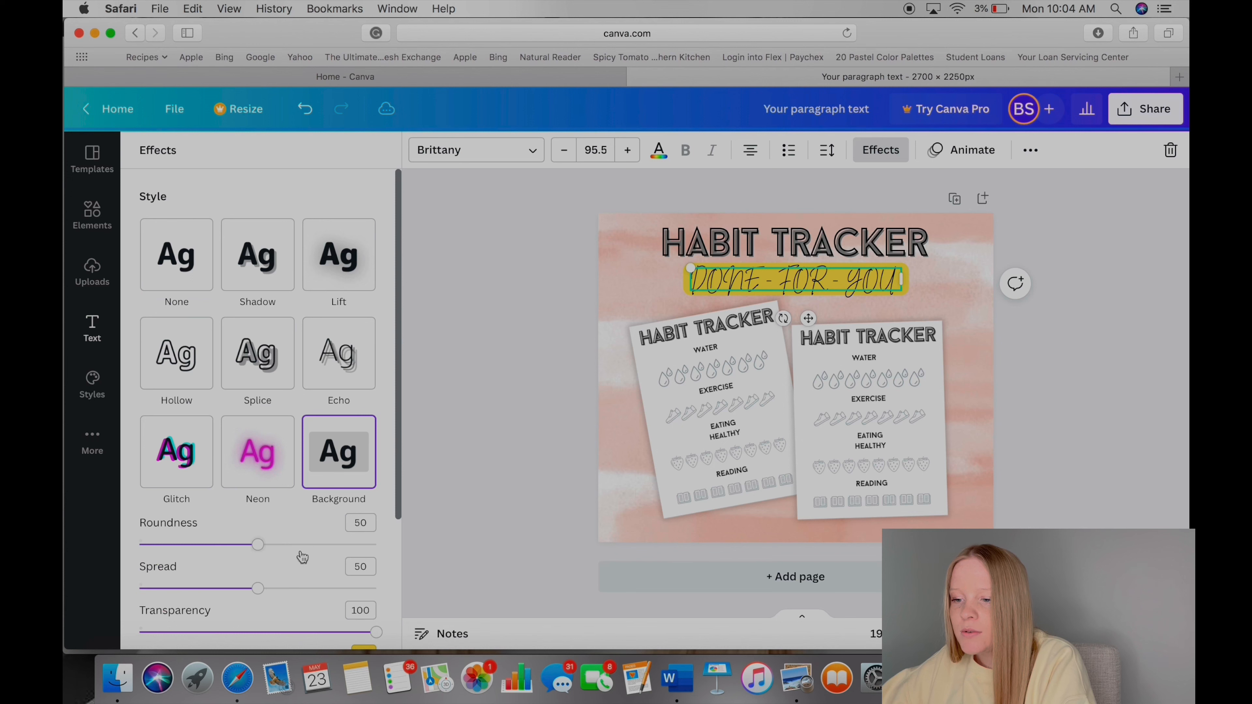
pyautogui.moveTo(258, 545); pyautogui.dragTo(288, 545)
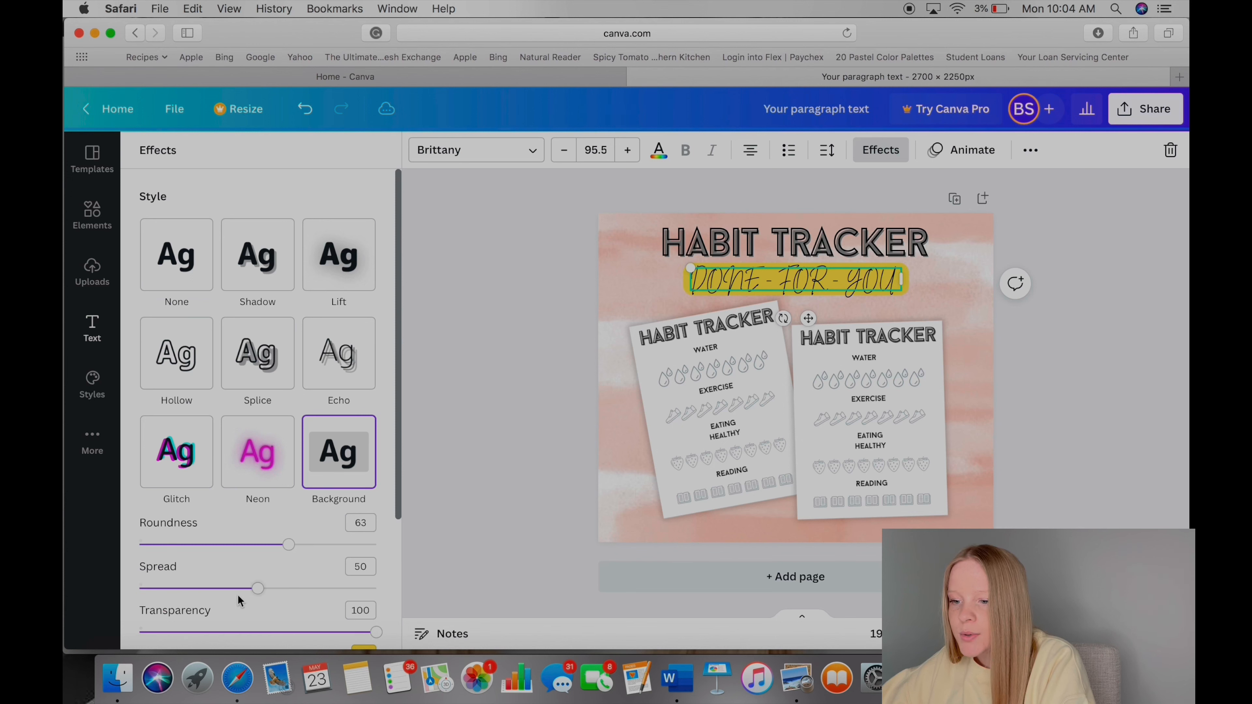
pyautogui.moveTo(264, 590); pyautogui.dragTo(294, 588)
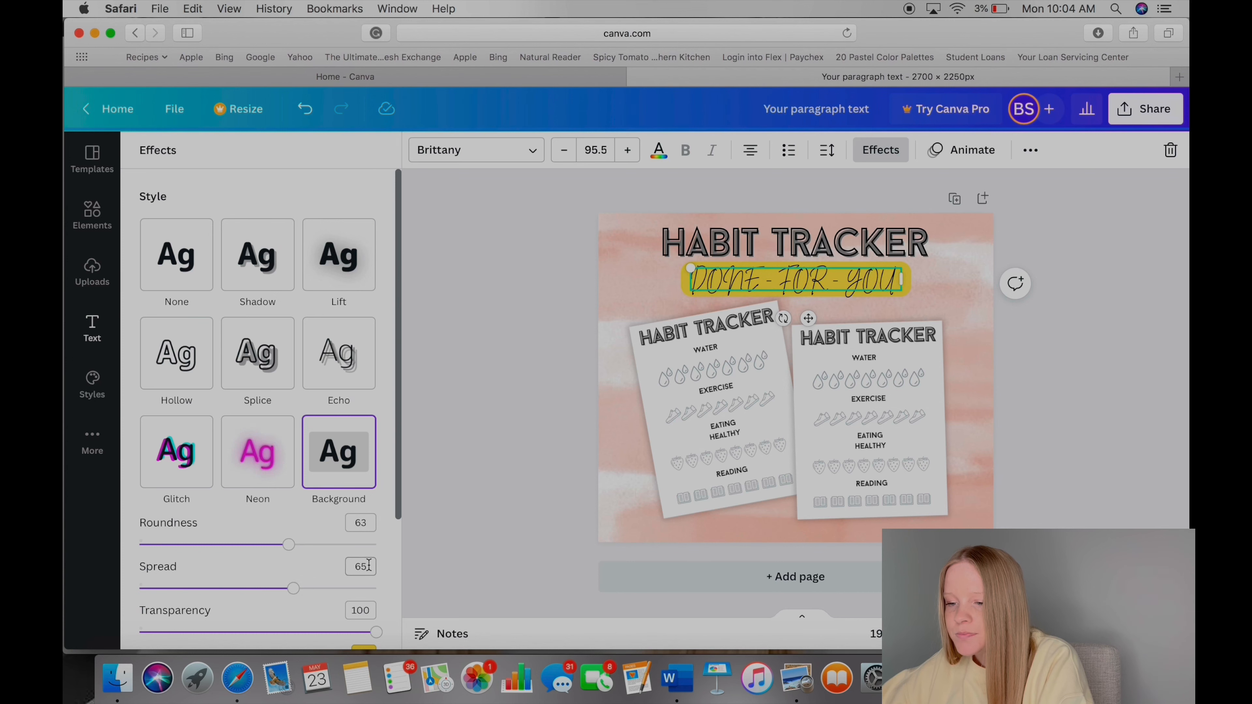
# - Set the subheading's background effect to the light gray custom color #EDEDED
pyautogui.scroll(-3, 369, 564)
pyautogui.click(365, 521)
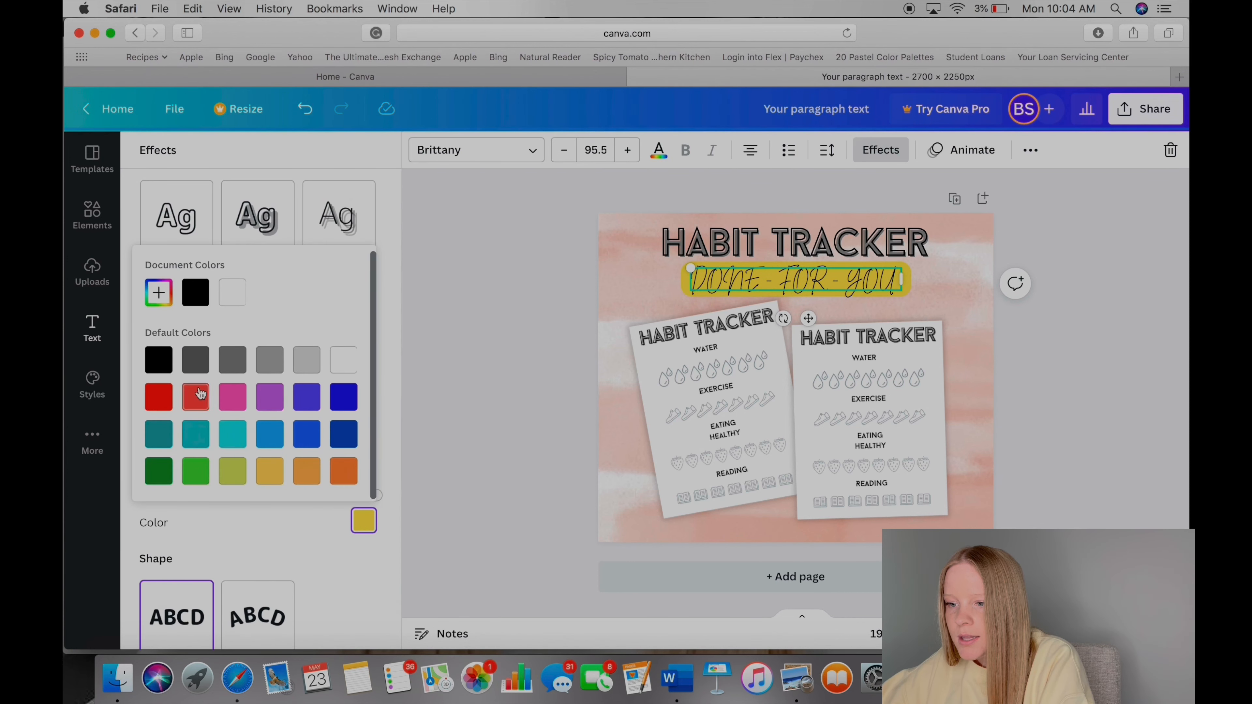
pyautogui.click(318, 365)
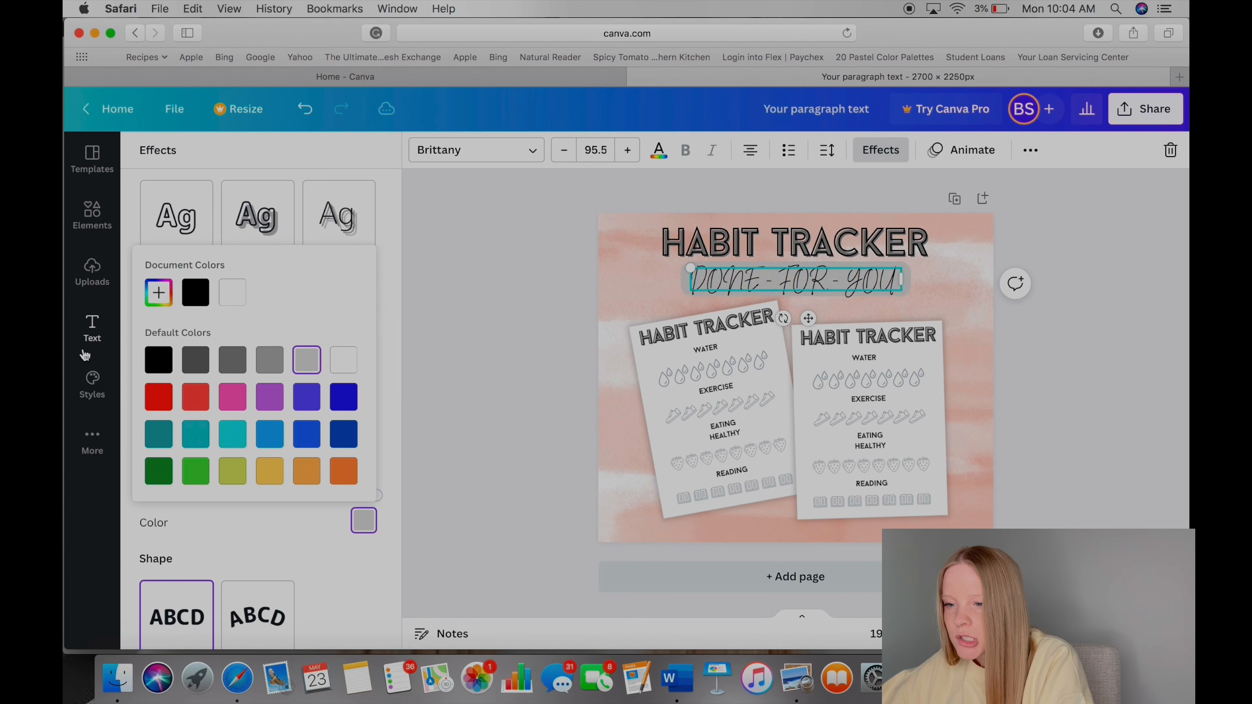
pyautogui.click(158, 293)
pyautogui.moveTo(166, 331); pyautogui.dragTo(139, 331)
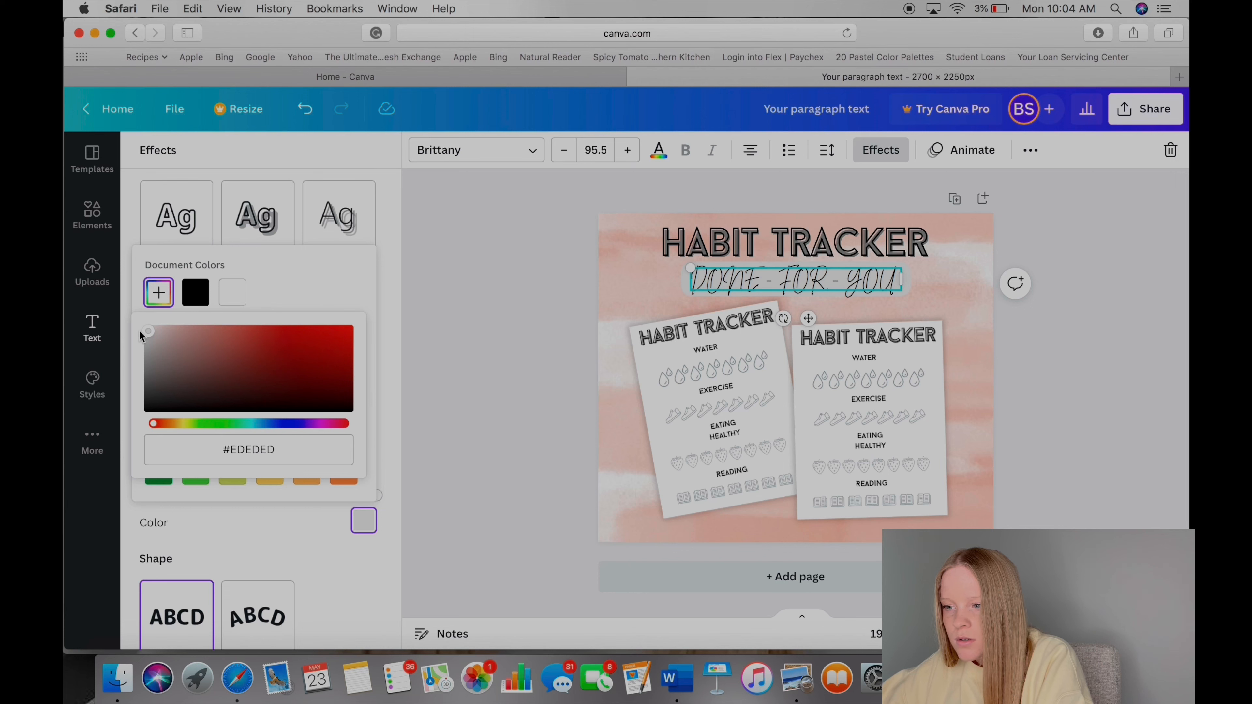
pyautogui.click(509, 345)
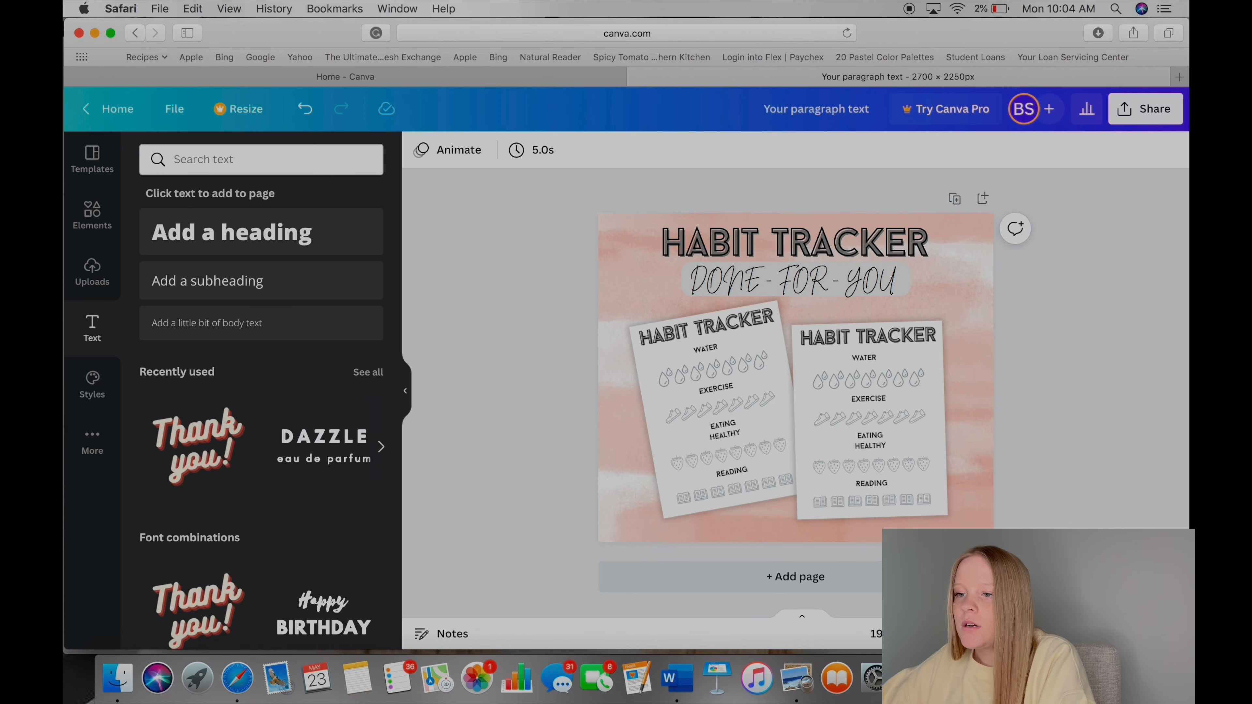
# - Search the Canva elements library for "star"
pyautogui.click(246, 160)
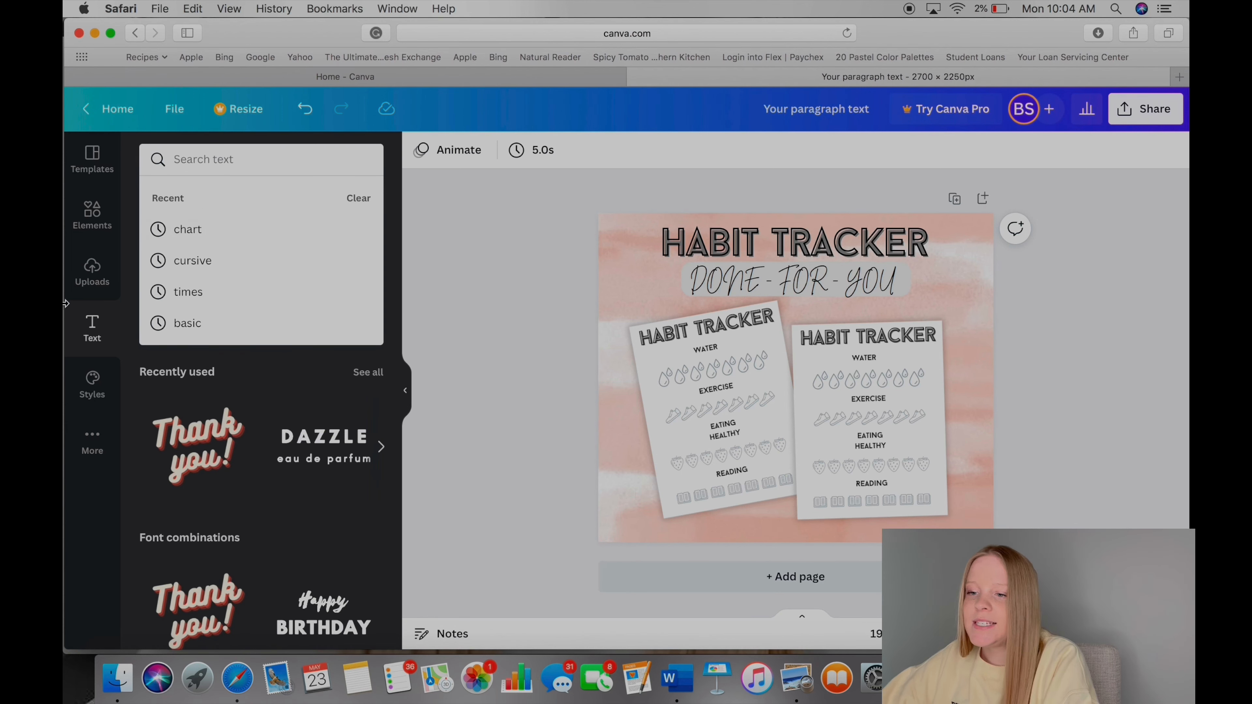
pyautogui.click(537, 232)
pyautogui.click(92, 215)
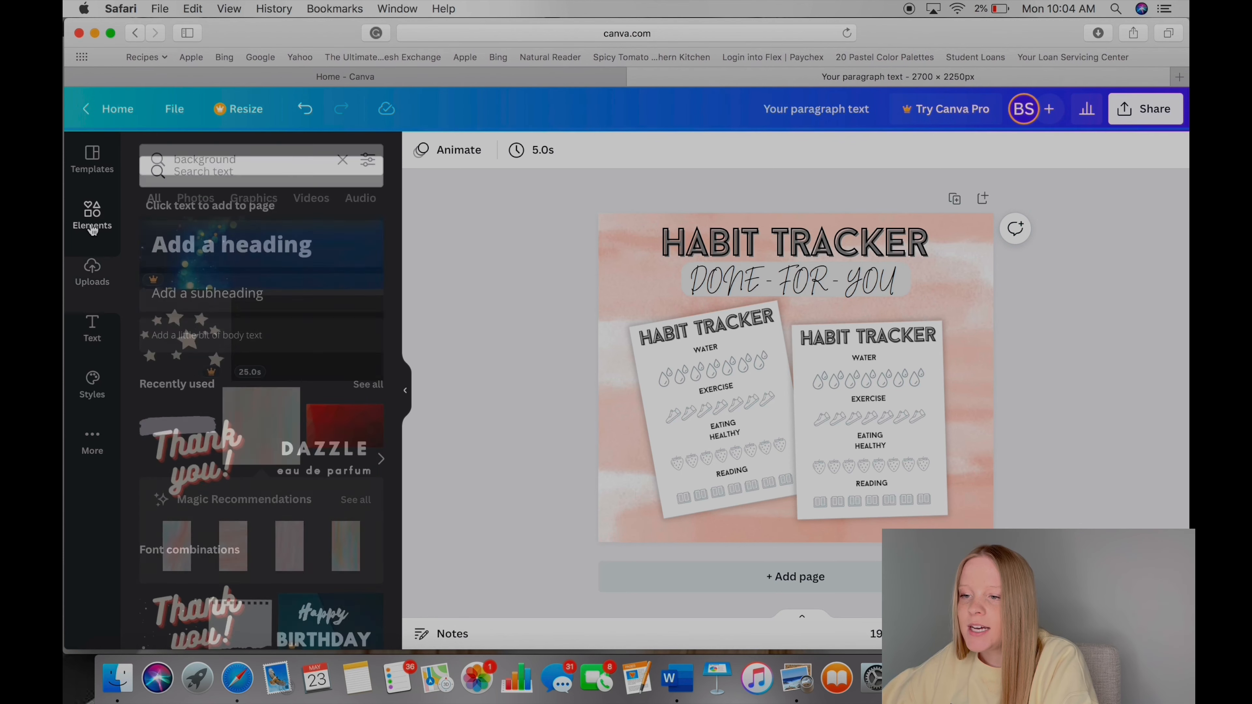
pyautogui.click(368, 160)
pyautogui.click(342, 159)
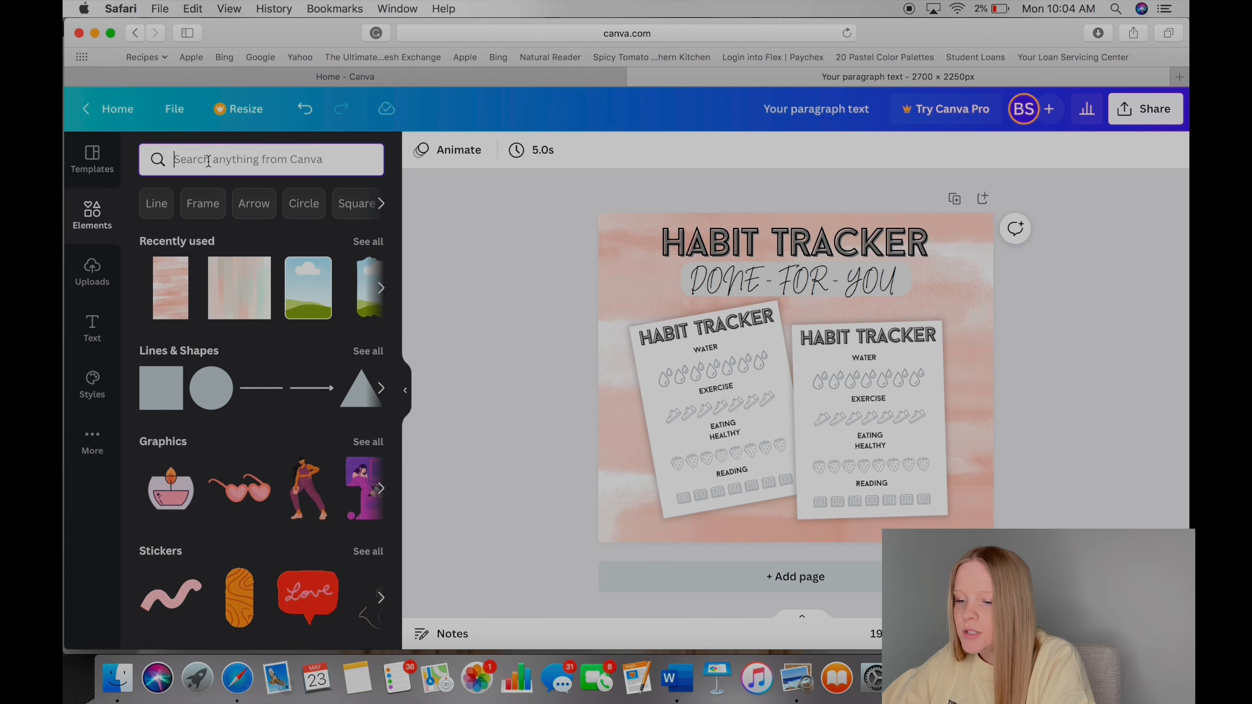
pyautogui.write('star')
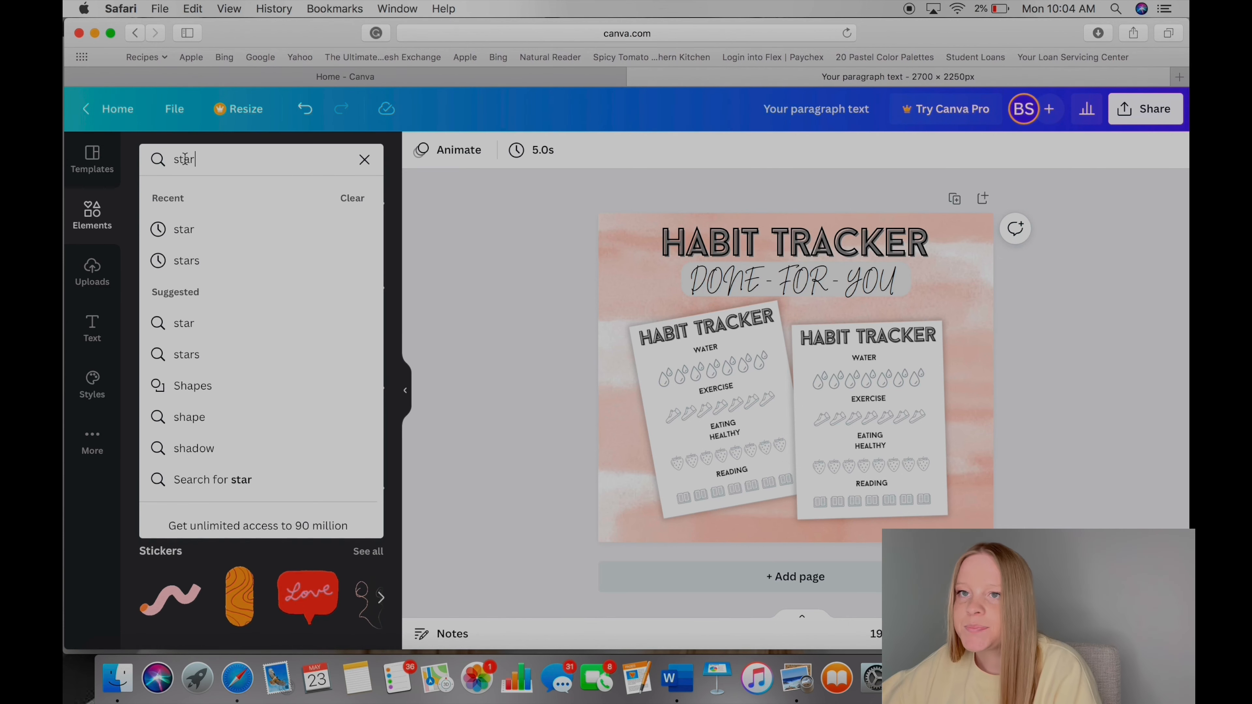
pyautogui.press('Return')
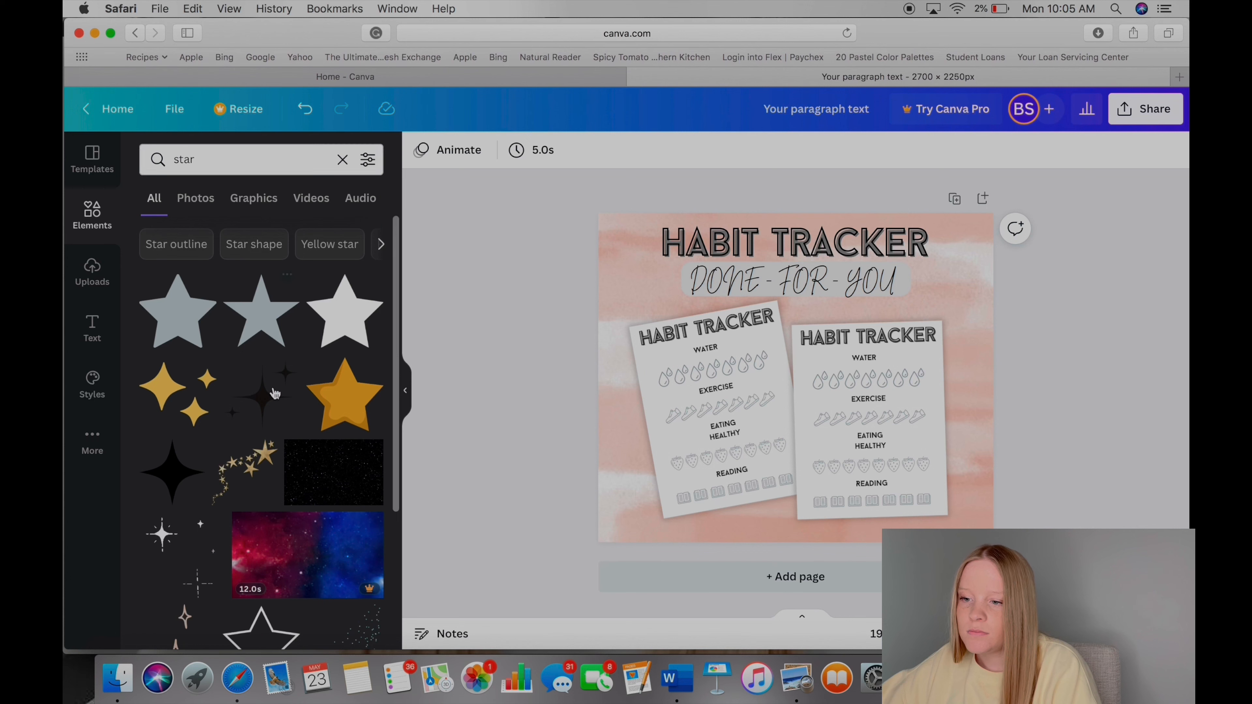
# - Add the outlined two-sparkle graphic near the page's upper-right edge and color it black
pyautogui.scroll(-4, 189, 447)
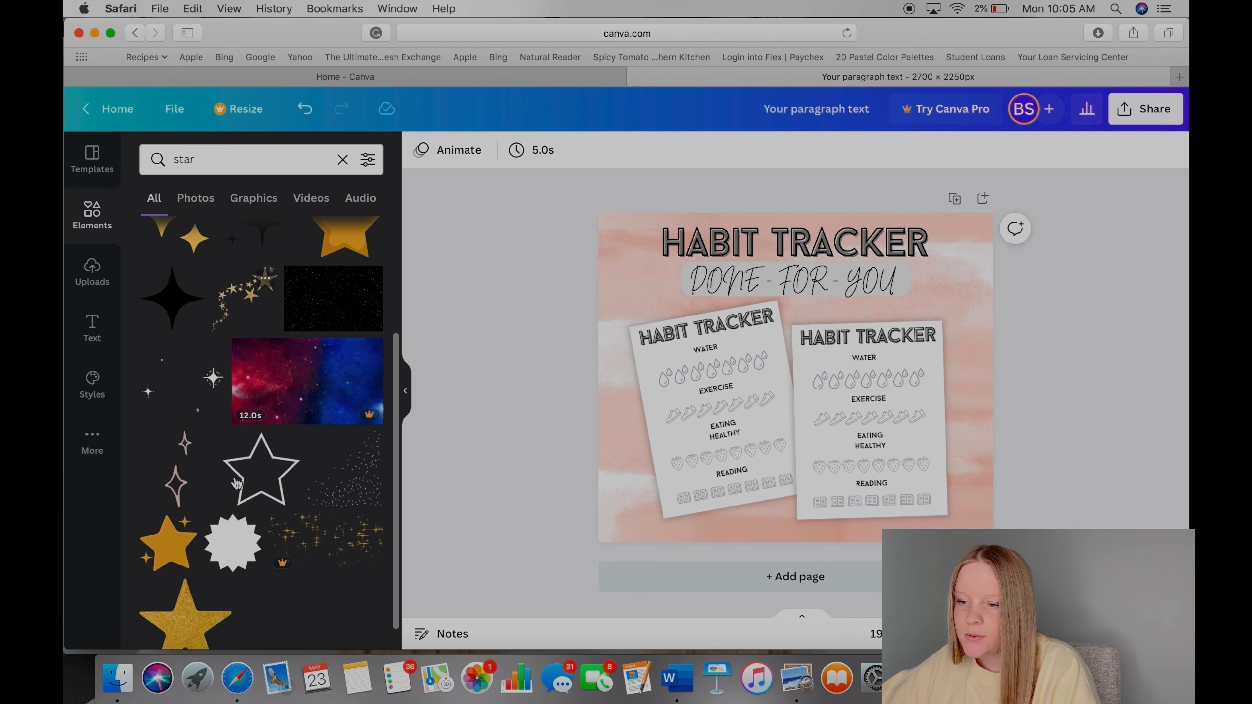
pyautogui.moveTo(182, 487); pyautogui.dragTo(419, 439)
pyautogui.moveTo(719, 361); pyautogui.dragTo(964, 348)
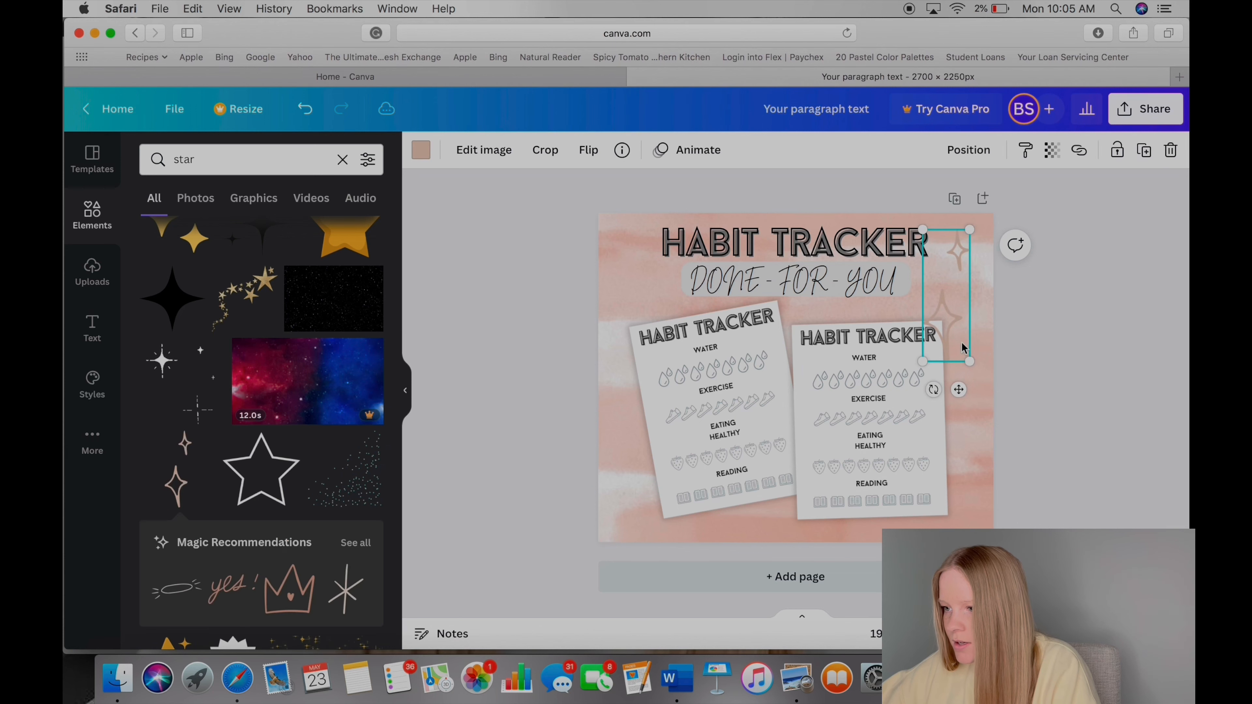
pyautogui.click(421, 149)
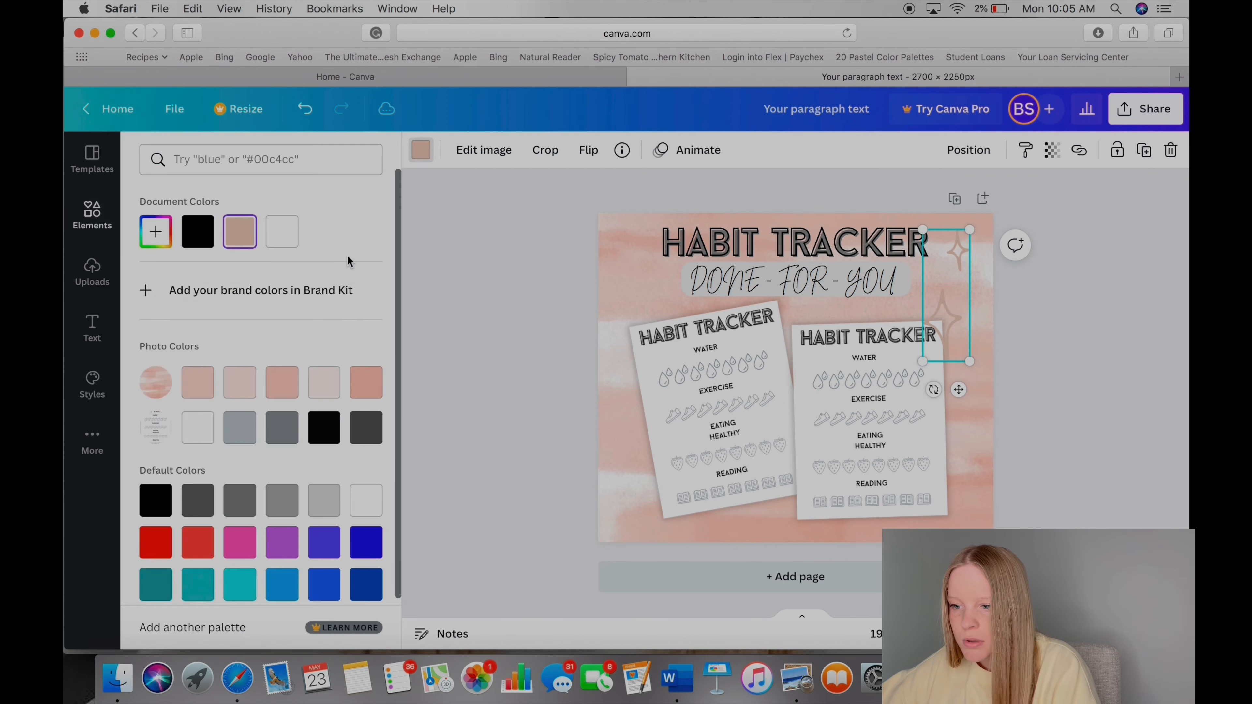
pyautogui.click(324, 427)
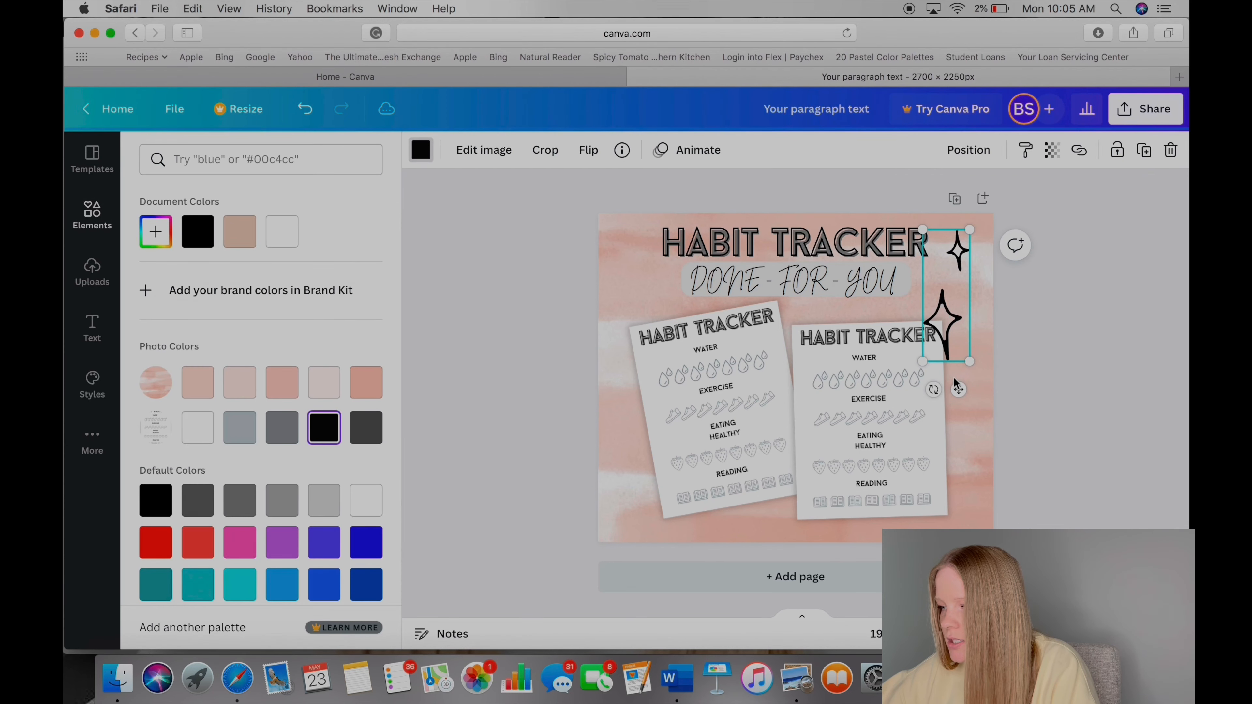
# - Shrink the black sparkle graphic and position it beside the right end of the title and subheading
pyautogui.moveTo(957, 390); pyautogui.dragTo(943, 263)
pyautogui.moveTo(968, 316)
pyautogui.mouseDown()
pyautogui.moveTo(959, 335)
pyautogui.moveTo(950, 327)
pyautogui.mouseUp()
pyautogui.click(1083, 306)
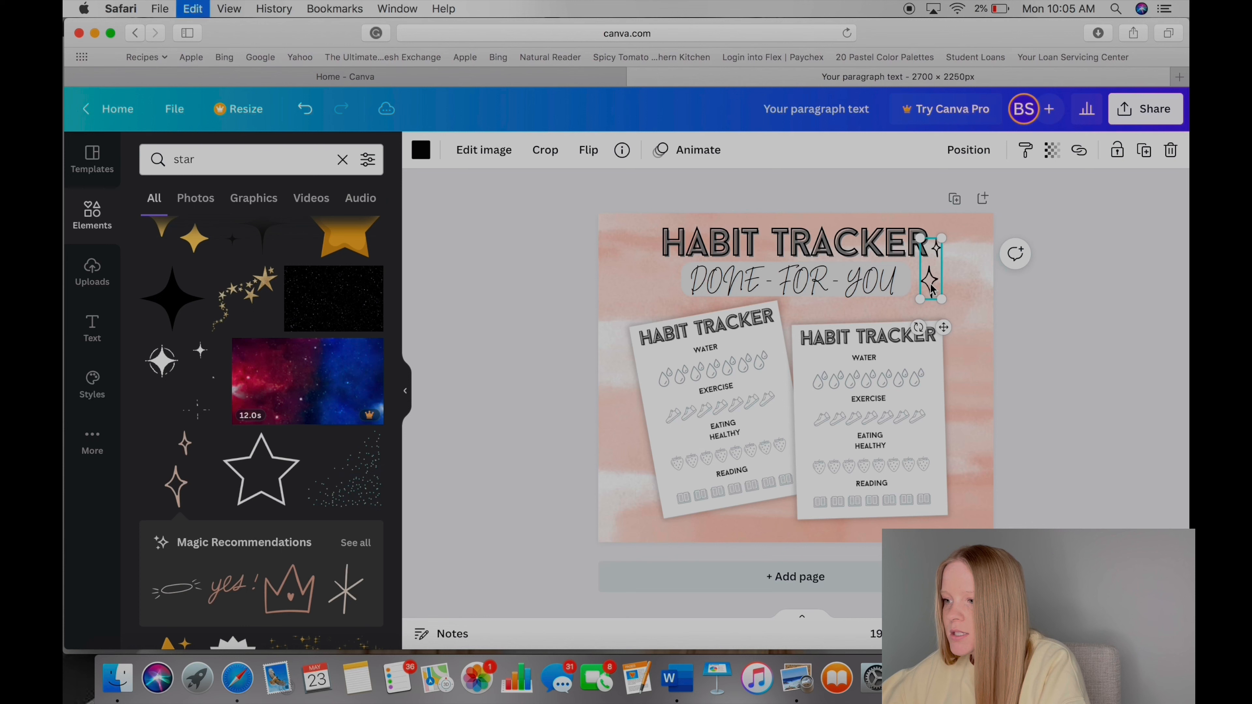
# - Duplicate the black sparkle graphic at the same size and place the copy beside the left end of the title and subheading
pyautogui.press('super+v')
pyautogui.moveTo(926, 306); pyautogui.dragTo(589, 283)
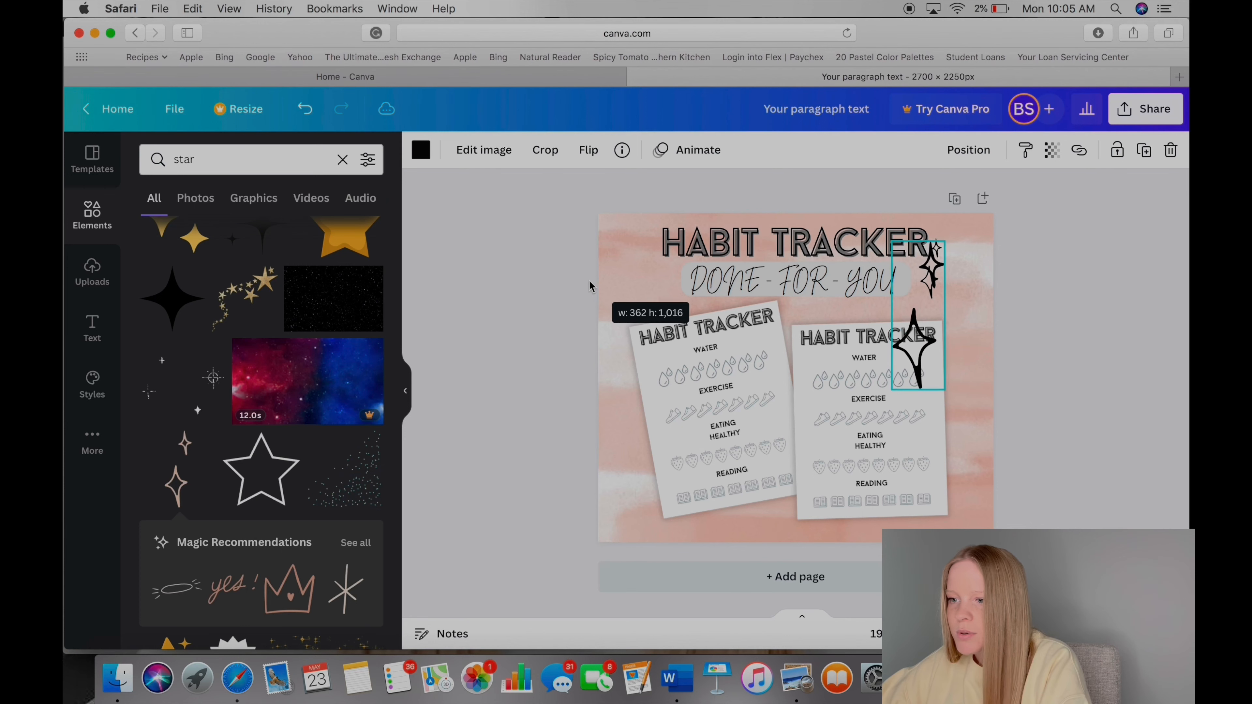
pyautogui.click(311, 111)
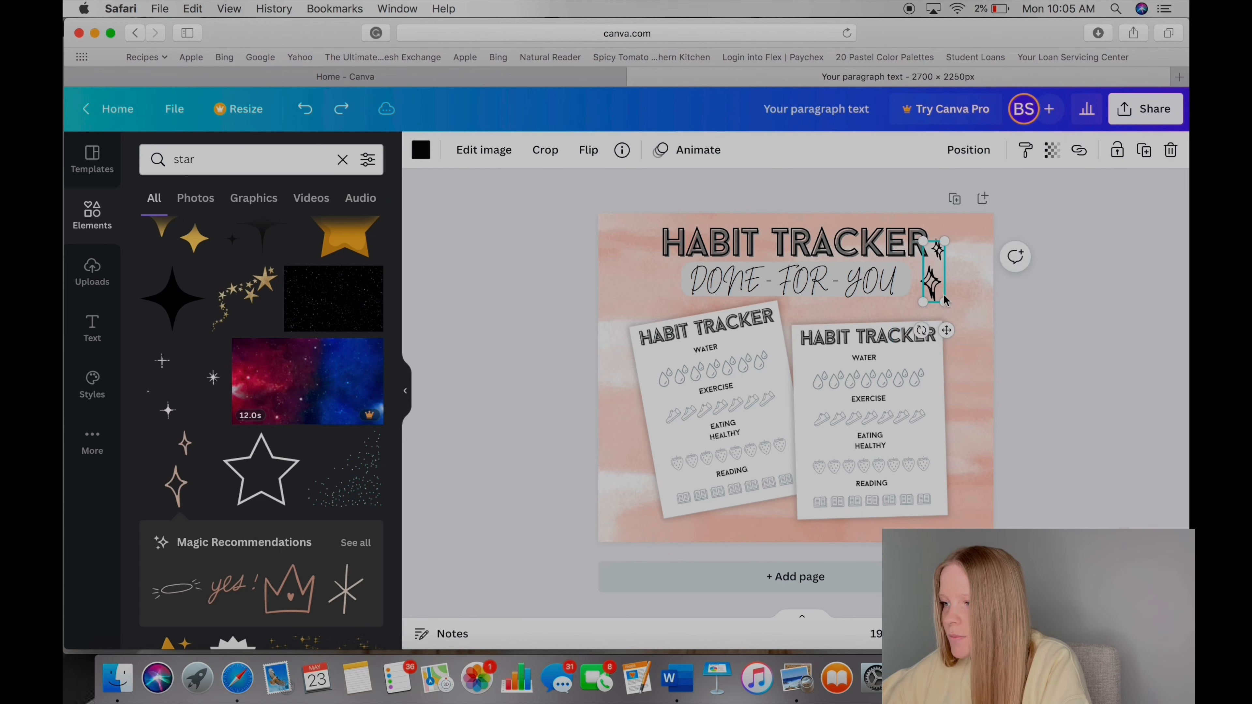
pyautogui.moveTo(934, 285); pyautogui.dragTo(651, 272)
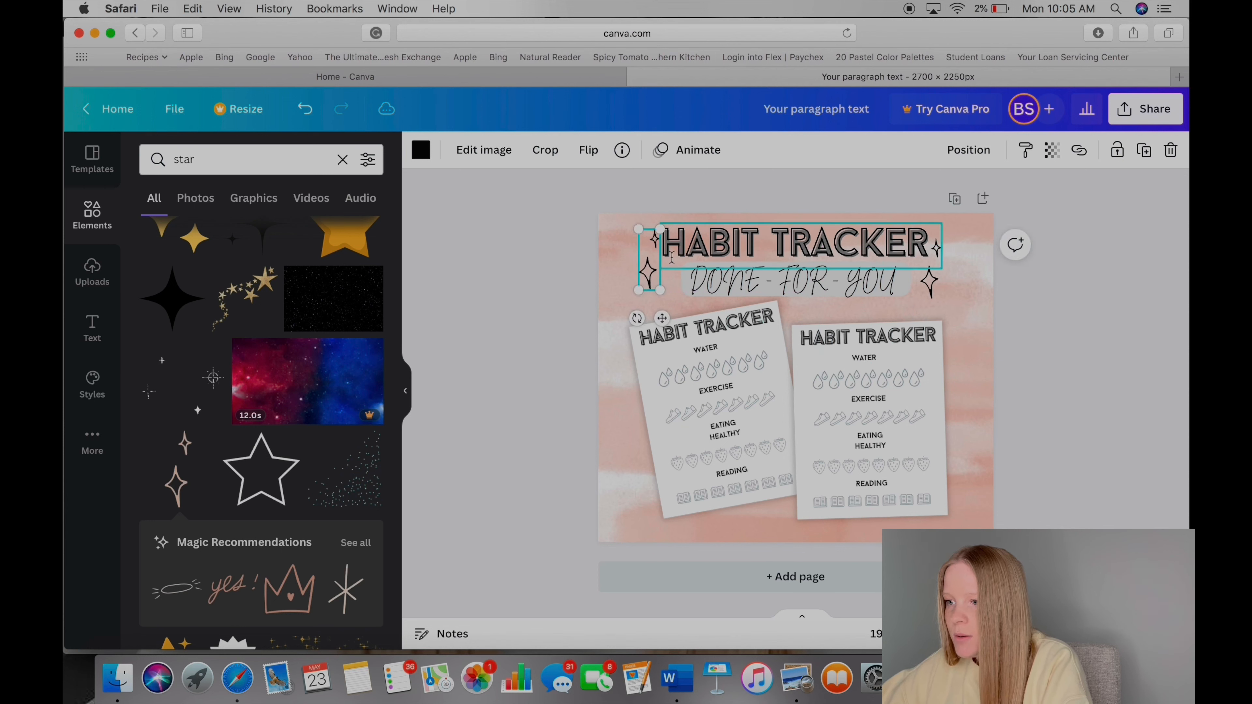
# - Flip the left sparkle graphic horizontally so it mirrors the right one
pyautogui.click(589, 153)
pyautogui.click(622, 198)
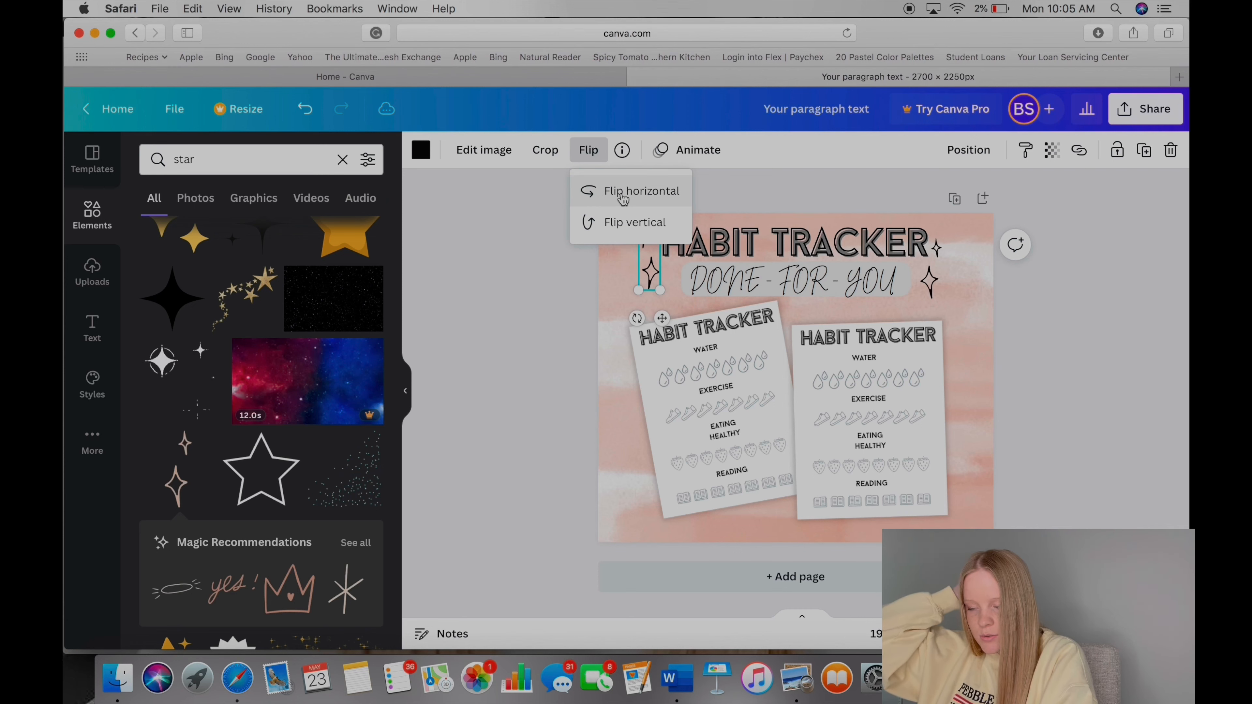
pyautogui.click(563, 288)
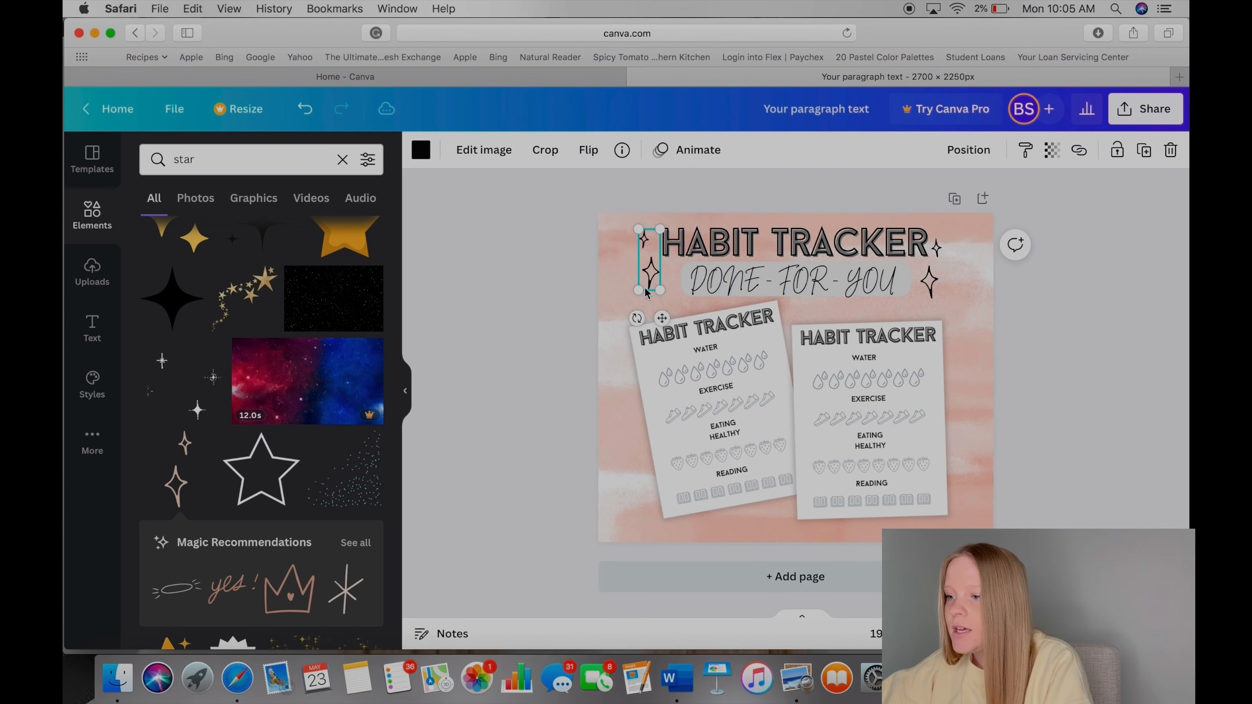
# - Move the flipped sparkle copy next to the original beside the title's right end and flip it horizontally again
pyautogui.moveTo(650, 275); pyautogui.dragTo(962, 265)
pyautogui.click(567, 308)
pyautogui.click(588, 150)
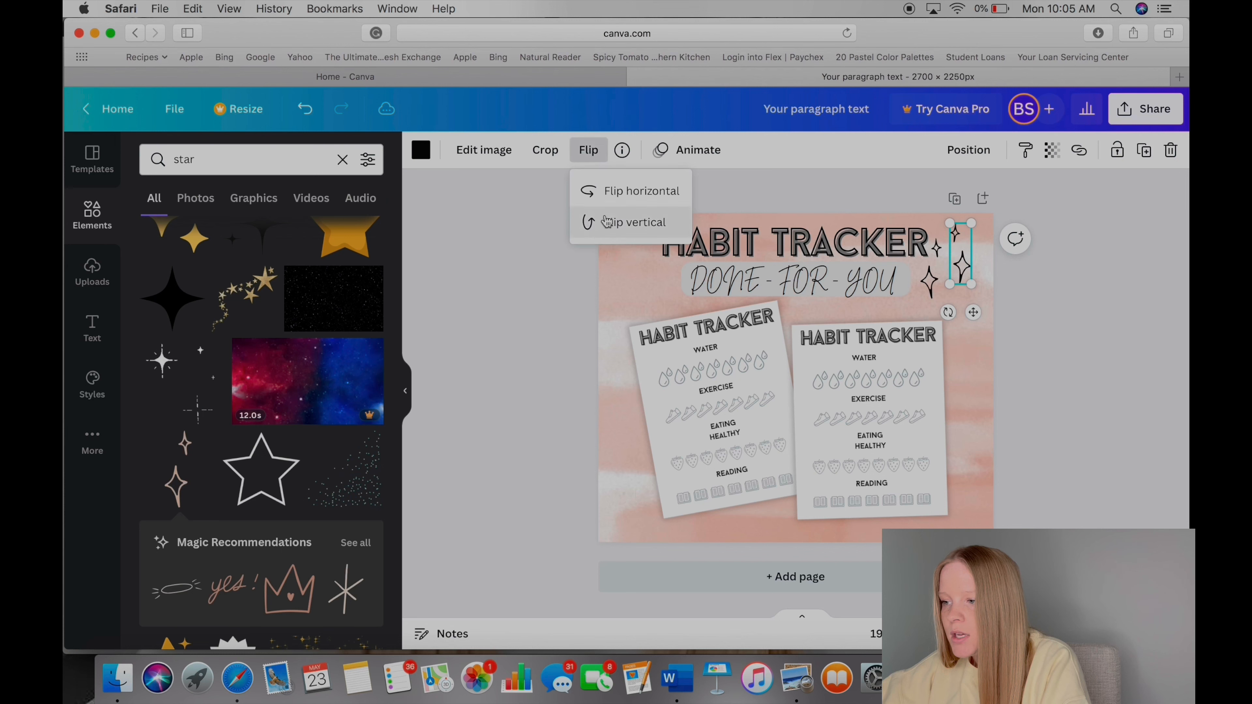
pyautogui.click(616, 193)
# - Return the sparkle copy to the left of the title and subheading, level with the right one, and flip it horizontally to mirror it
pyautogui.moveTo(965, 266); pyautogui.dragTo(641, 274)
pyautogui.click(1070, 300)
pyautogui.click(588, 149)
pyautogui.click(598, 192)
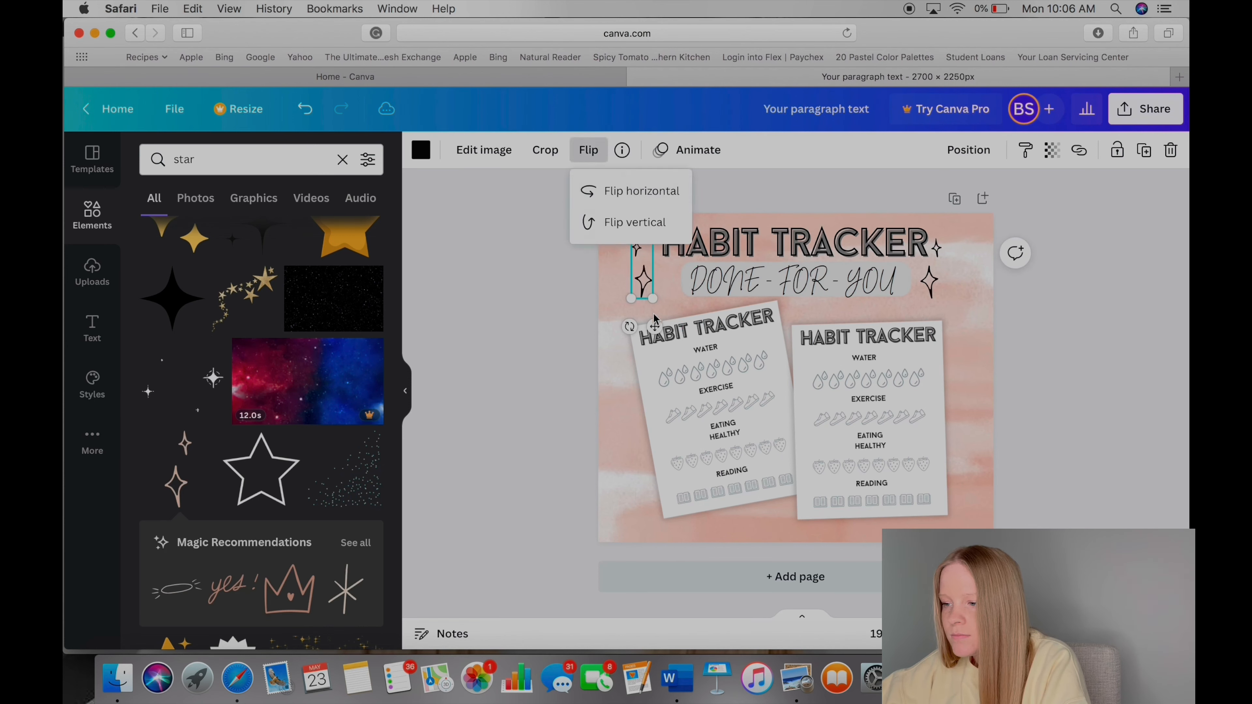
# - Adjust the horizontal positions of the two sparkle graphics so they sit evenly on both sides of the title and subheading
pyautogui.click(930, 281)
pyautogui.moveTo(945, 327); pyautogui.dragTo(956, 328)
pyautogui.click(1096, 318)
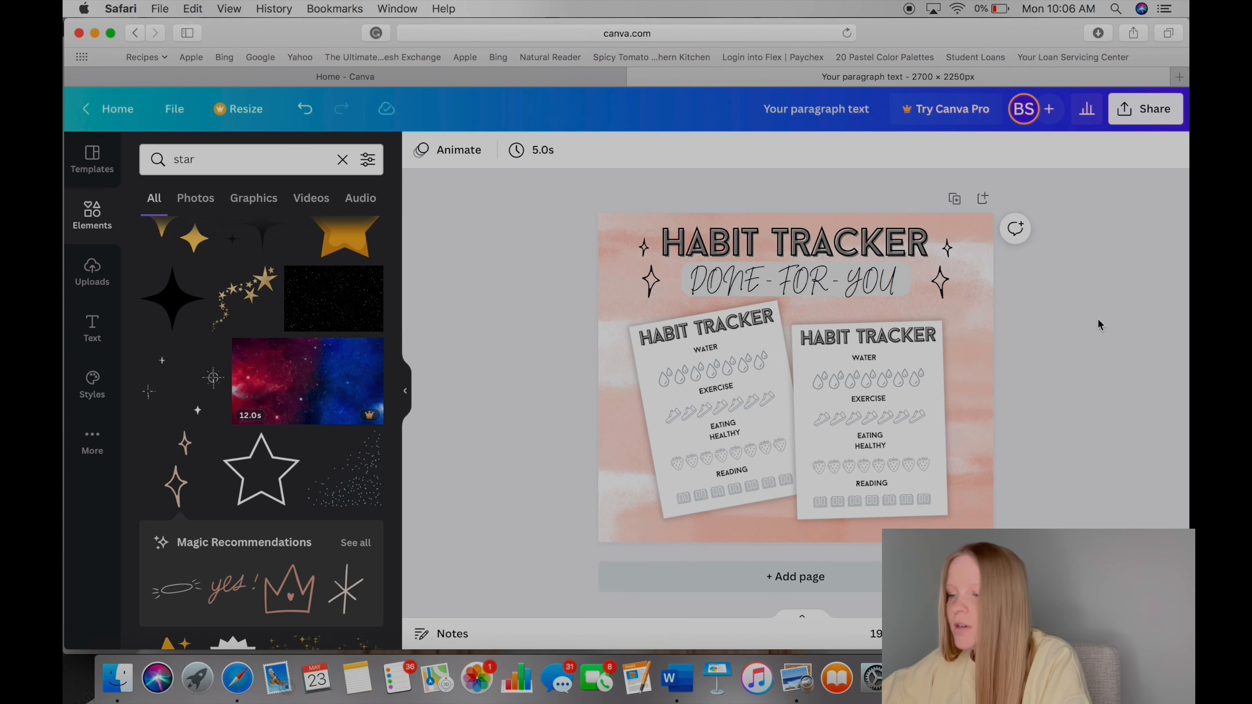